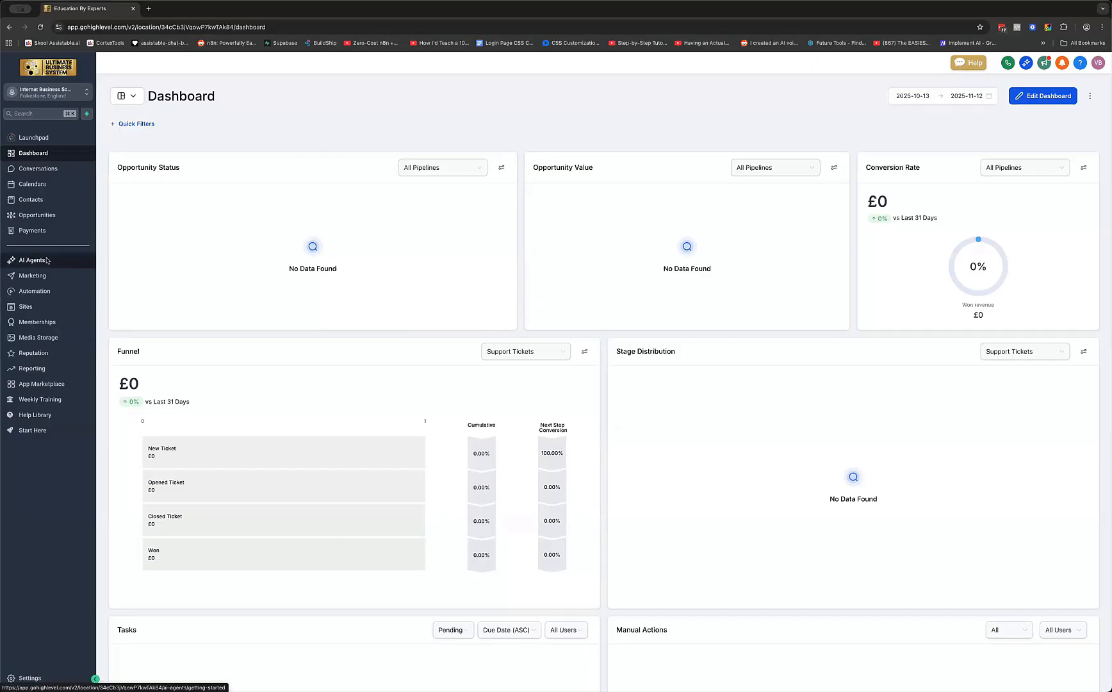
Open AI Agents from the left sidebar to reach the Voice AI Getting Started page
{"action": "left_click", "coordinate": [47, 260]}
{"action": "left_click", "coordinate": [57, 263]}
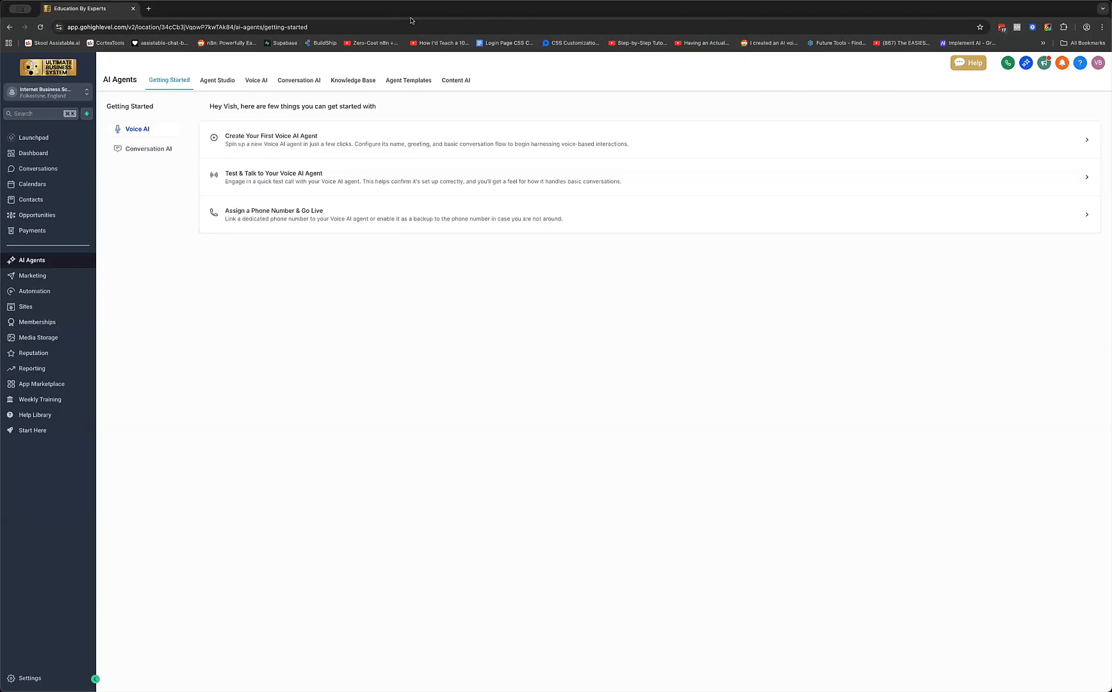
Switch to Voice AI and show the Agent List of 11 existing agents such as Max, Tom and Hailey
{"action": "left_click", "coordinate": [249, 85]}
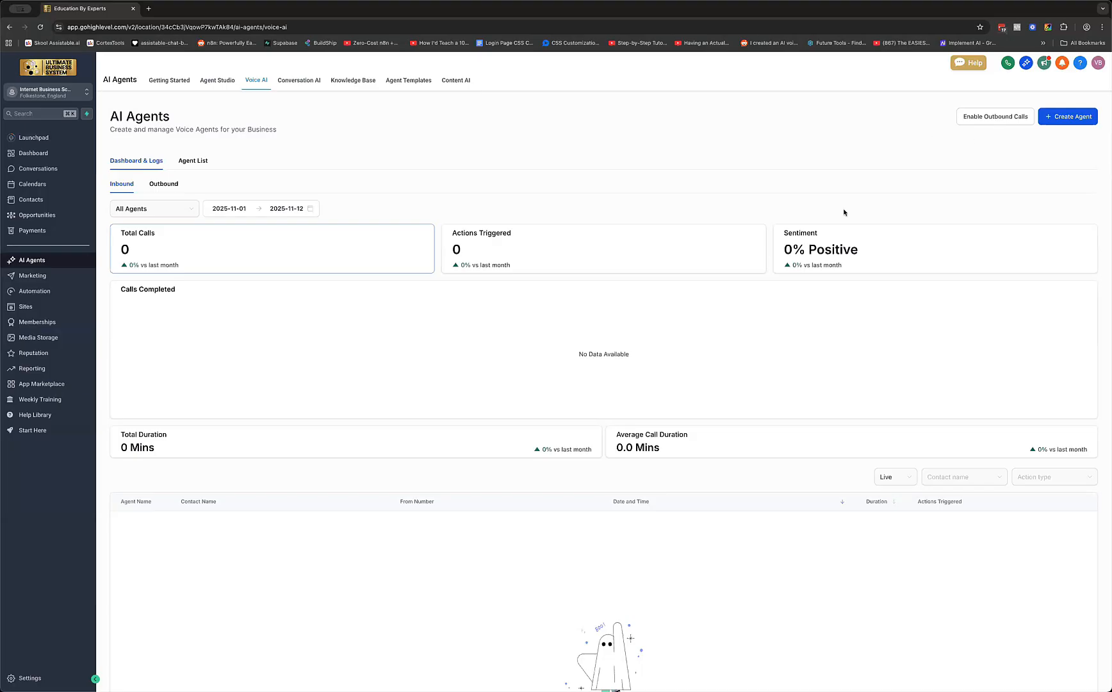
{"action": "left_click", "coordinate": [199, 168]}
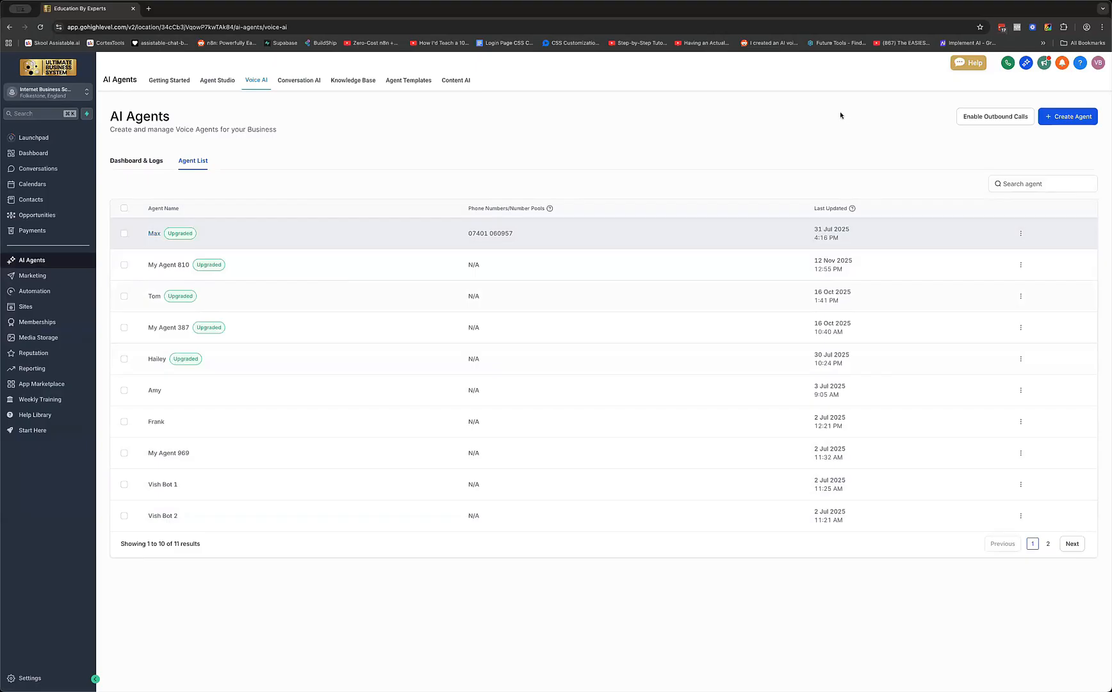
Start a new voice agent with Create Agent to choose between Marketplace and Custom Agent
{"action": "left_click", "coordinate": [1076, 117]}
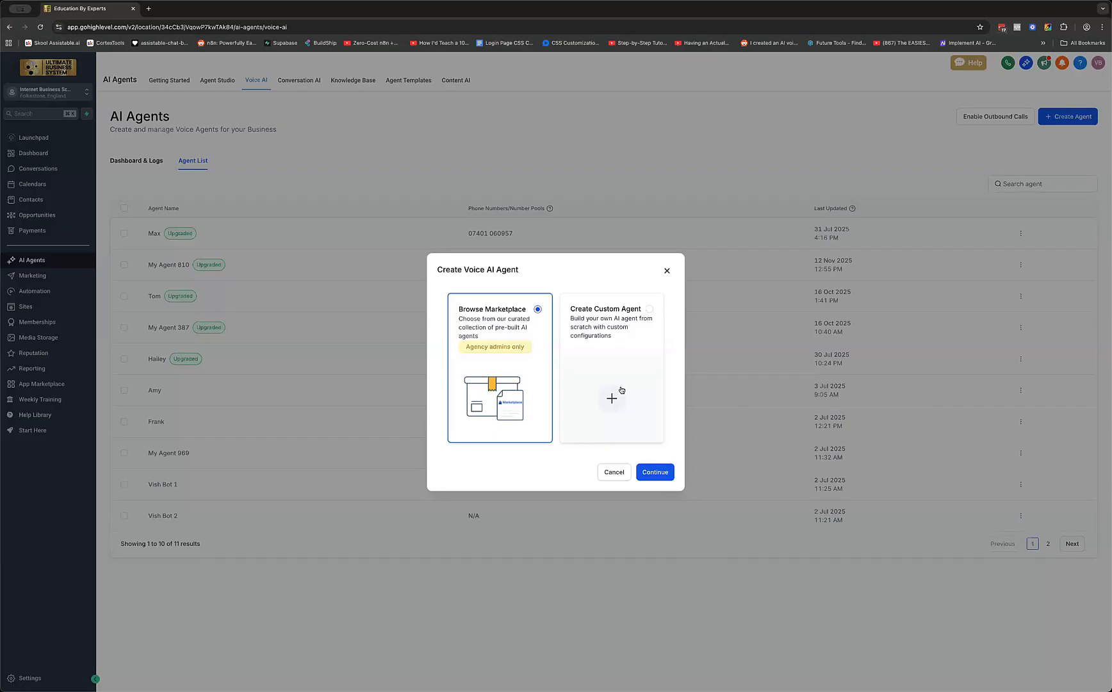
Choose Create Custom Agent and continue to the prefilled agent details form
{"action": "left_click", "coordinate": [660, 367]}
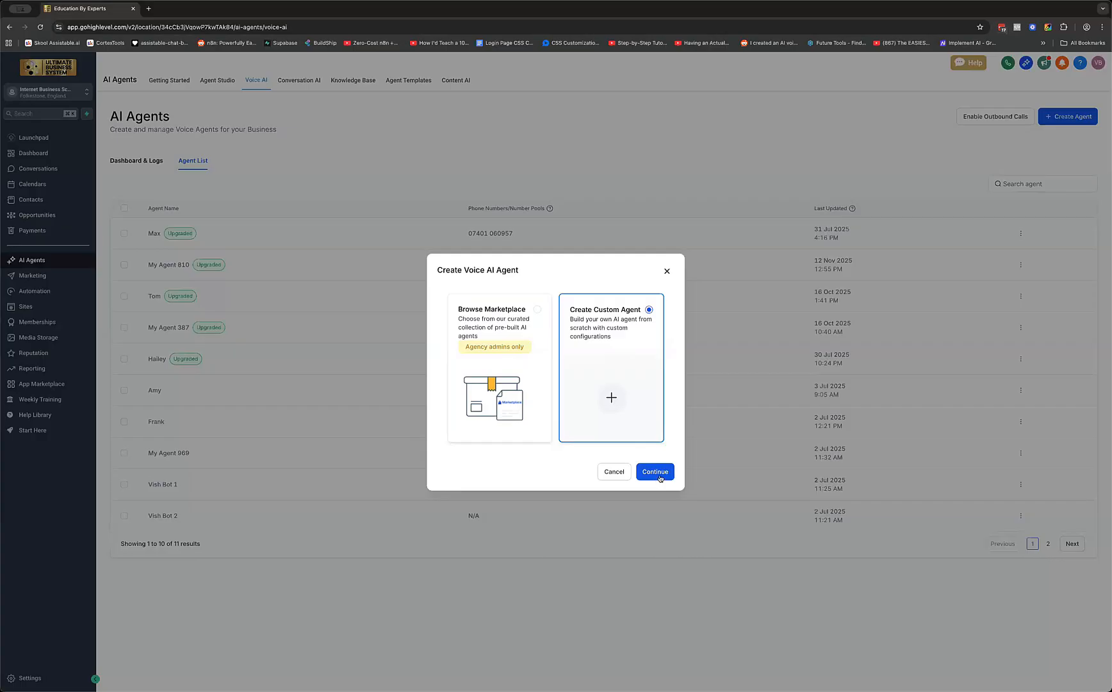
{"action": "left_click", "coordinate": [653, 477]}
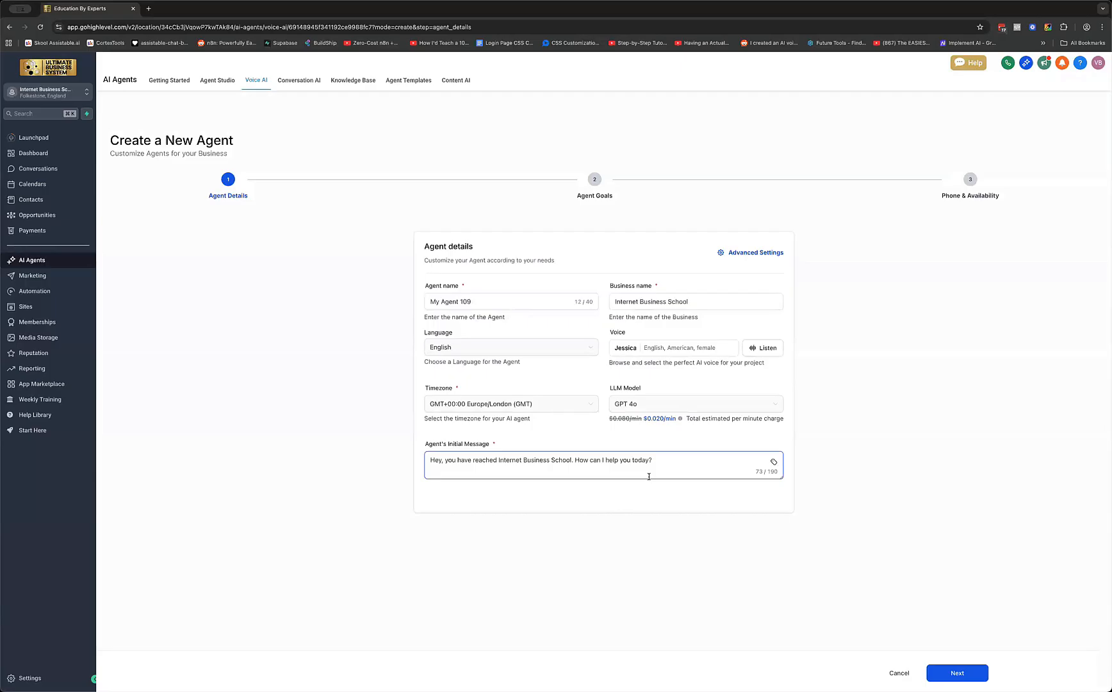
{"action": "left_click", "coordinate": [258, 172]}
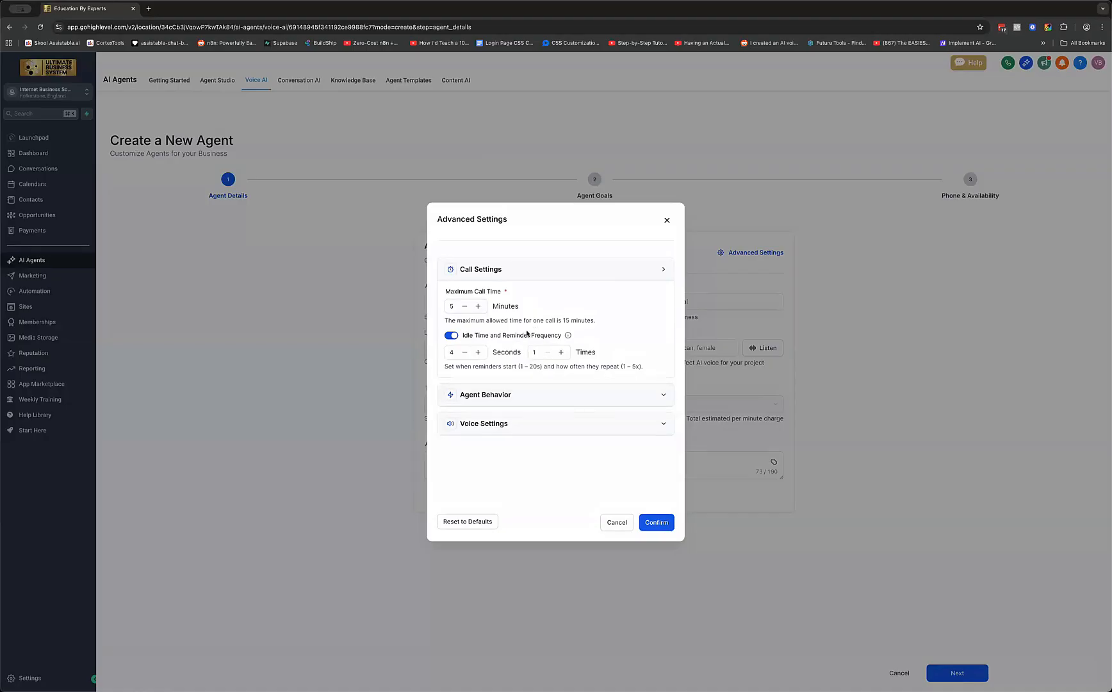
Keep the 5-minute call limit and 4-second idle reminder repeated once, then expand Agent Behavior
{"action": "left_click", "coordinate": [456, 307]}
{"action": "left_click", "coordinate": [465, 353]}
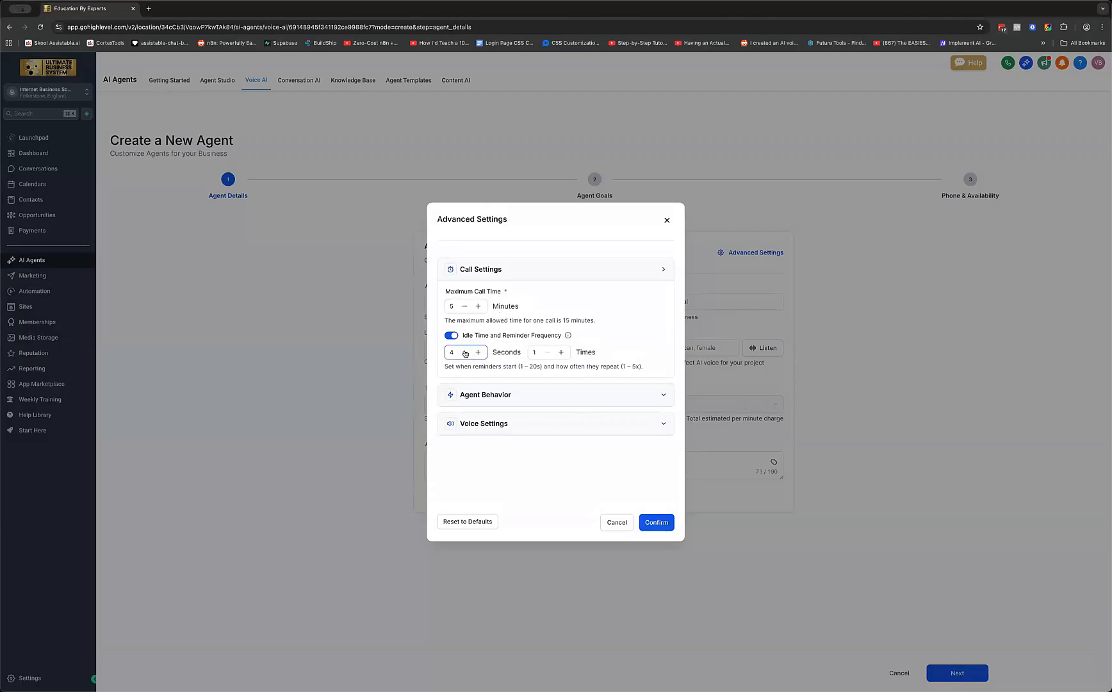
{"action": "left_click", "coordinate": [529, 346]}
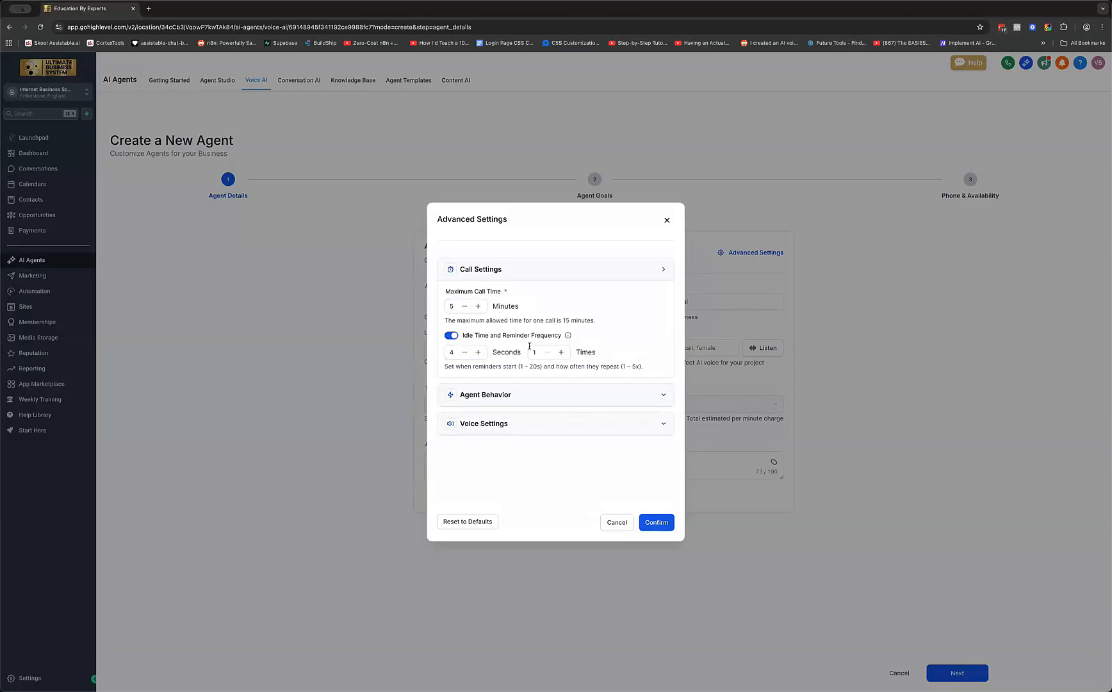
{"action": "left_click", "coordinate": [455, 355]}
{"action": "left_click", "coordinate": [539, 353]}
{"action": "left_click", "coordinate": [668, 395]}
Try LLM temperature at 1, return it to 0, and expand Voice Settings
{"action": "scroll", "coordinate": [627, 418], "scroll_direction": "down", "scroll_amount": 1}
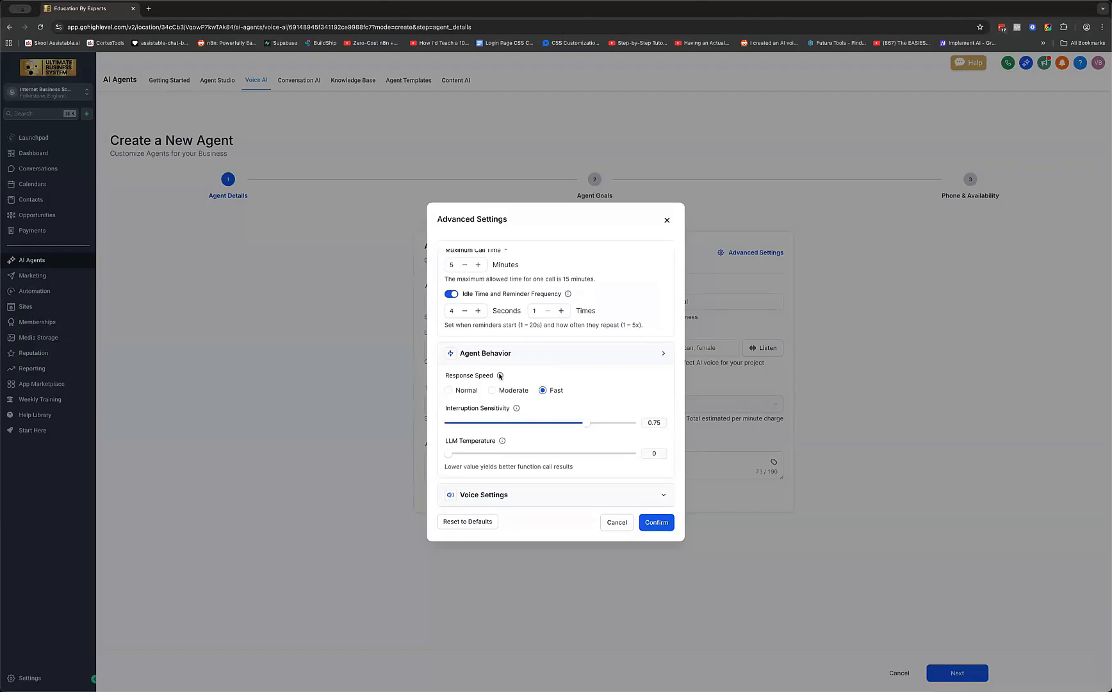
{"action": "mouse_move", "coordinate": [500, 376]}
{"action": "left_click_drag", "start_coordinate": [449, 454], "coordinate": [662, 463]}
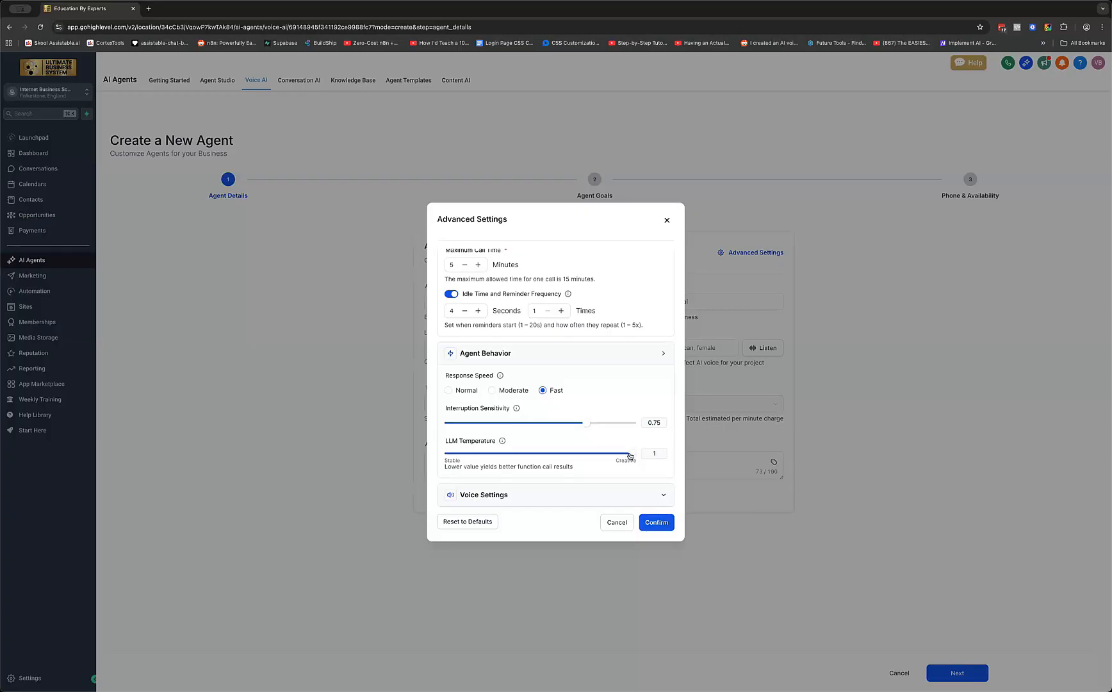
{"action": "left_click", "coordinate": [630, 456]}
{"action": "left_click", "coordinate": [504, 454]}
{"action": "left_click_drag", "start_coordinate": [421, 448], "coordinate": [423, 449]}
{"action": "left_click", "coordinate": [659, 501]}
Browse the Background Sound options and close the list leaving no background sound selected
{"action": "scroll", "coordinate": [638, 467], "scroll_direction": "down", "scroll_amount": 2}
{"action": "scroll", "coordinate": [637, 472], "scroll_direction": "down", "scroll_amount": 2}
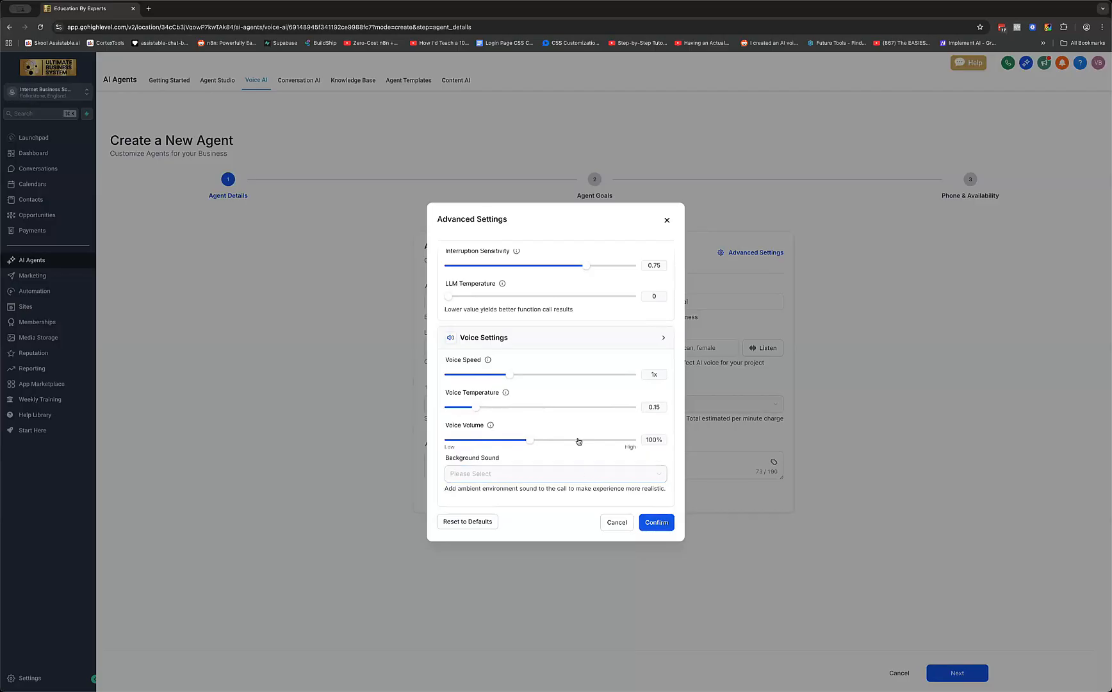
{"action": "left_click", "coordinate": [546, 473]}
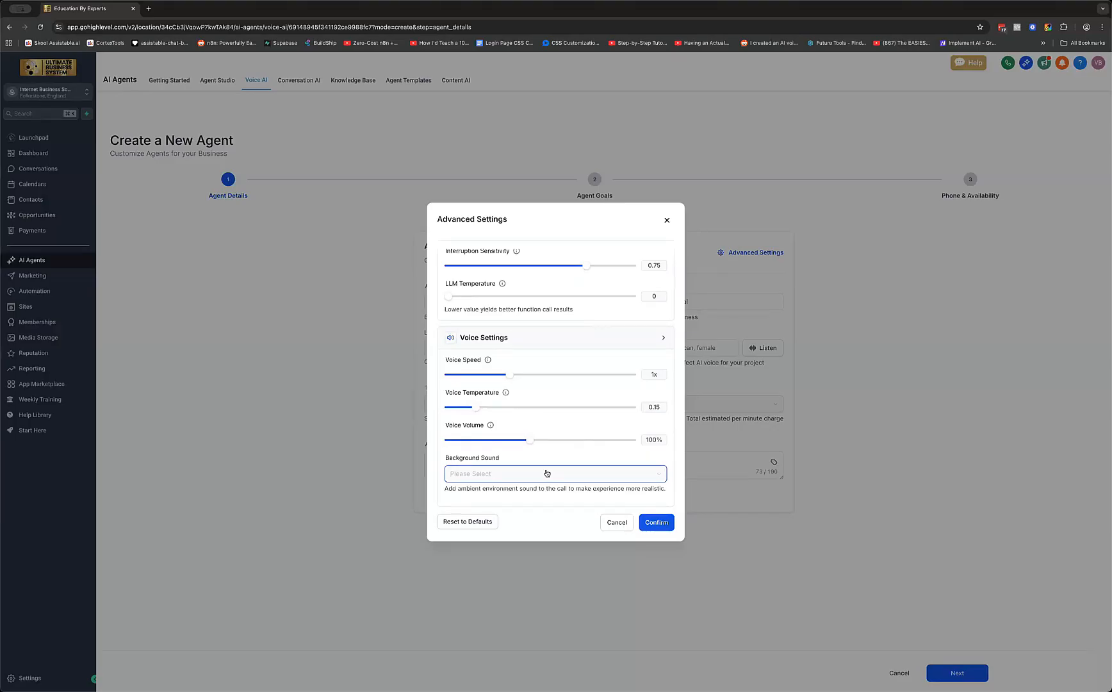
{"action": "left_click", "coordinate": [546, 474]}
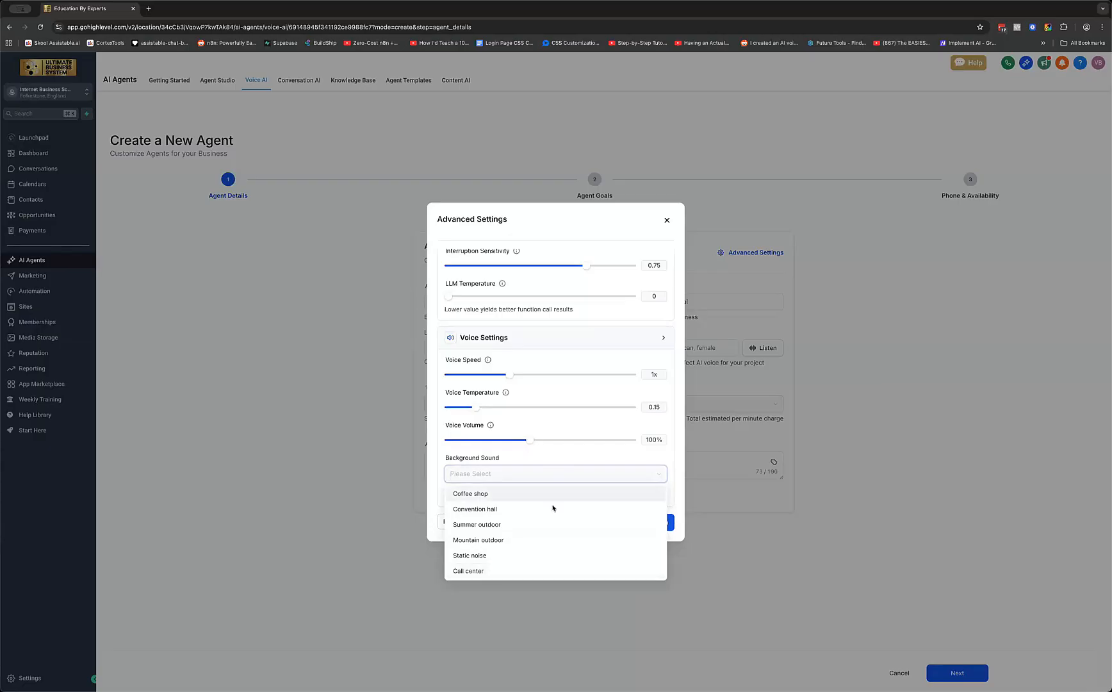
{"action": "left_click", "coordinate": [597, 518]}
{"action": "scroll", "coordinate": [579, 356], "scroll_direction": "up", "scroll_amount": 4}
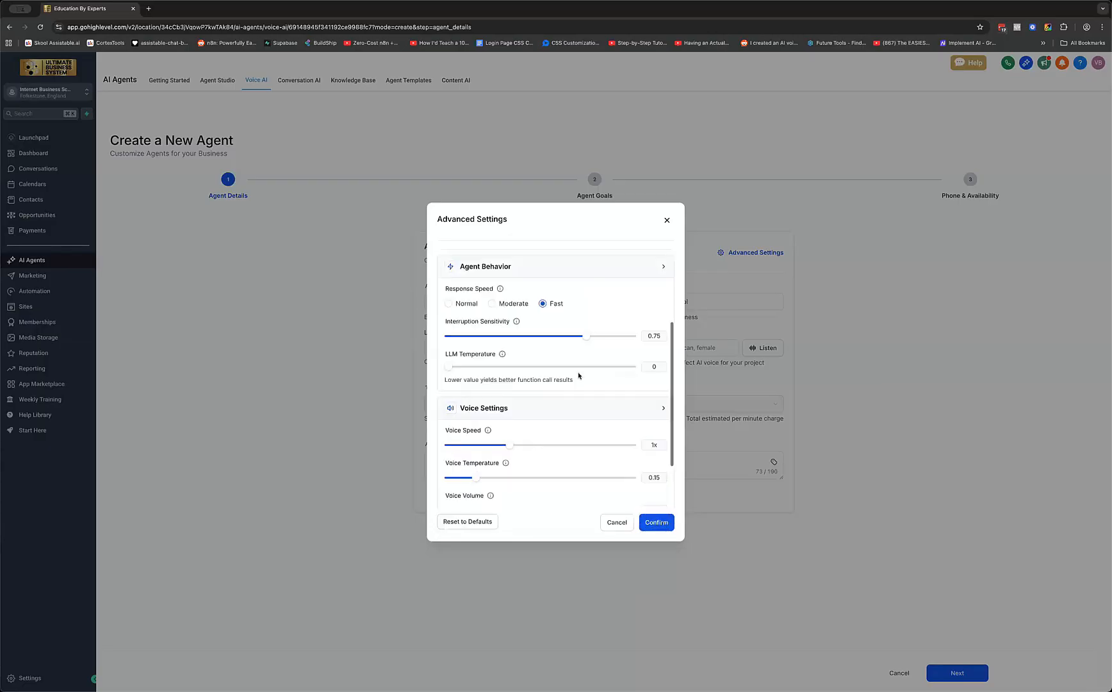
{"action": "scroll", "coordinate": [583, 373], "scroll_direction": "down", "scroll_amount": 3}
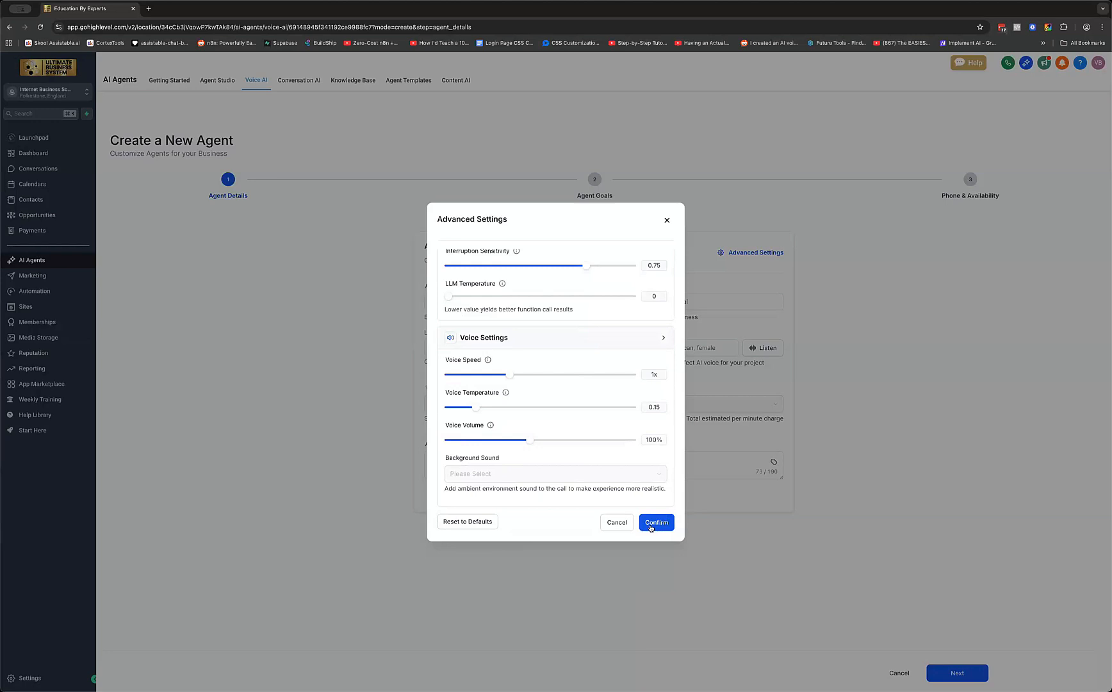
Save the advanced settings and rename the agent to Vish
{"action": "left_click", "coordinate": [642, 527]}
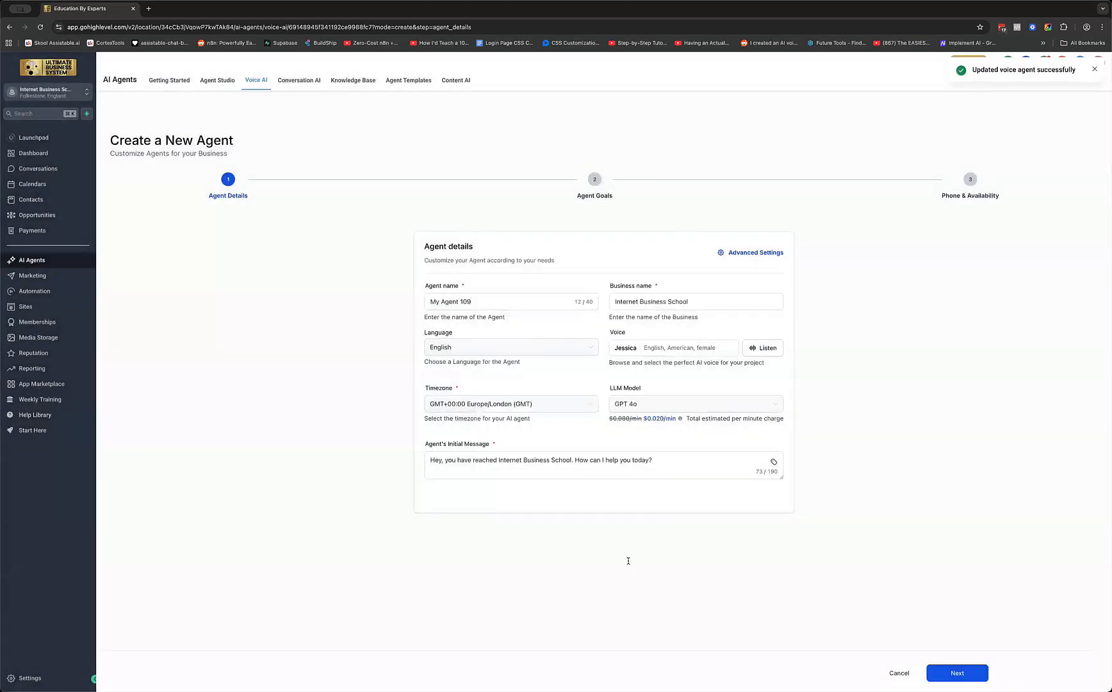
{"action": "left_click", "coordinate": [486, 302]}
{"action": "key", "text": "super+a"}
{"action": "type", "text": "Vi"}
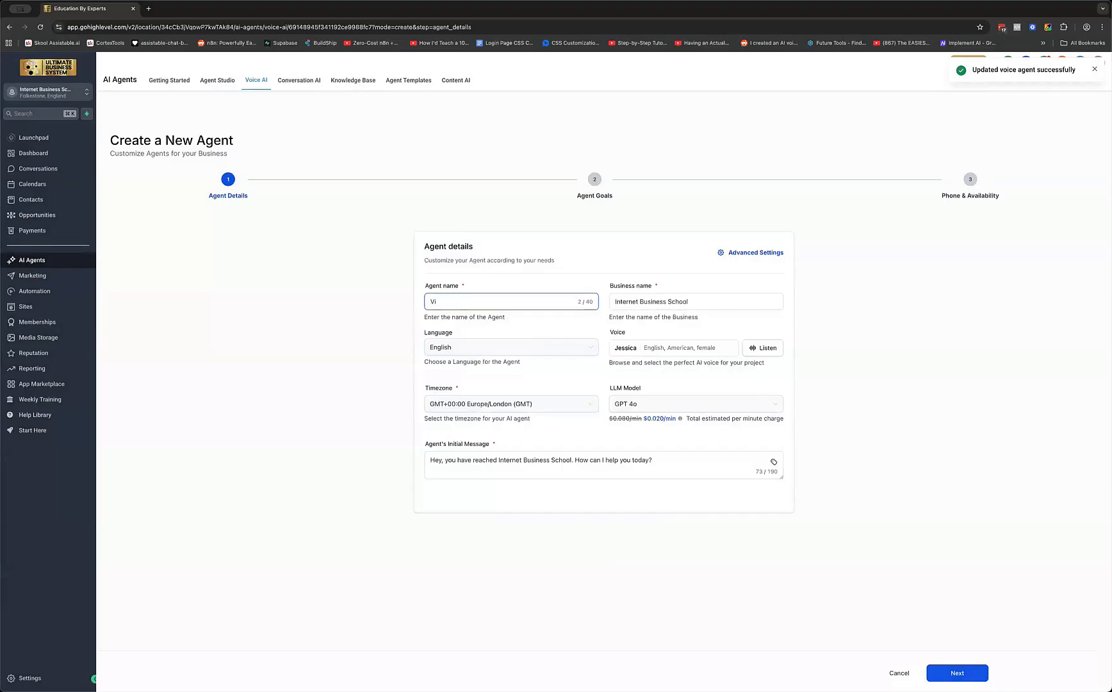
{"action": "type", "text": "sh"}
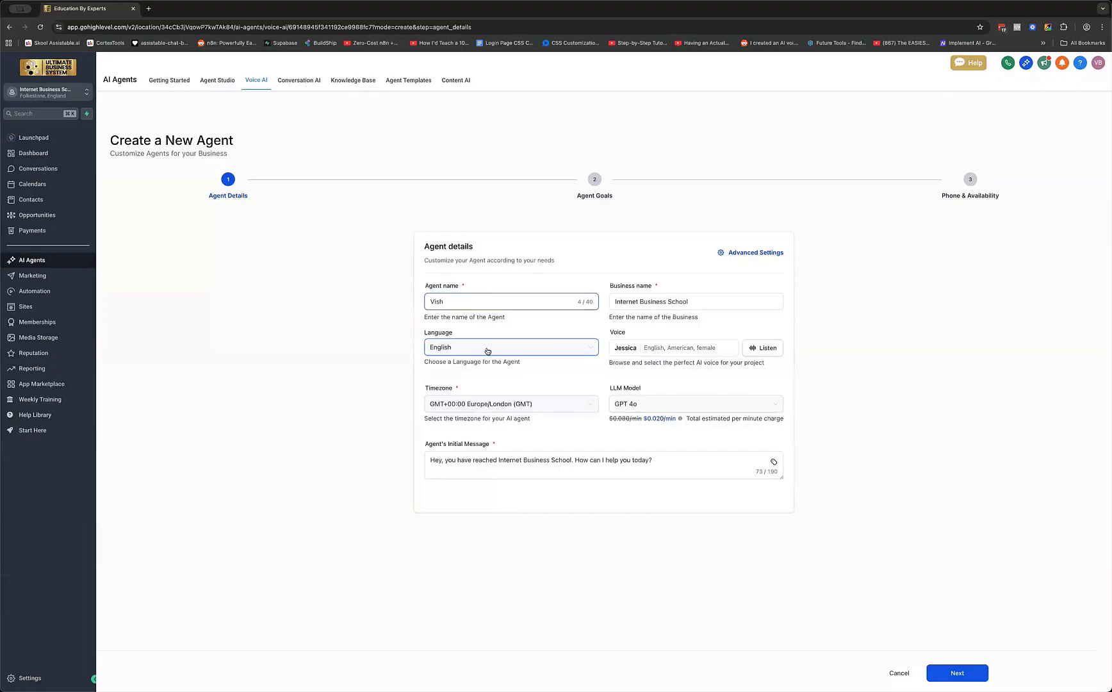
Replace the business name with Ultimate Business System
{"action": "left_click", "coordinate": [691, 300]}
{"action": "triple_click", "coordinate": [646, 309]}
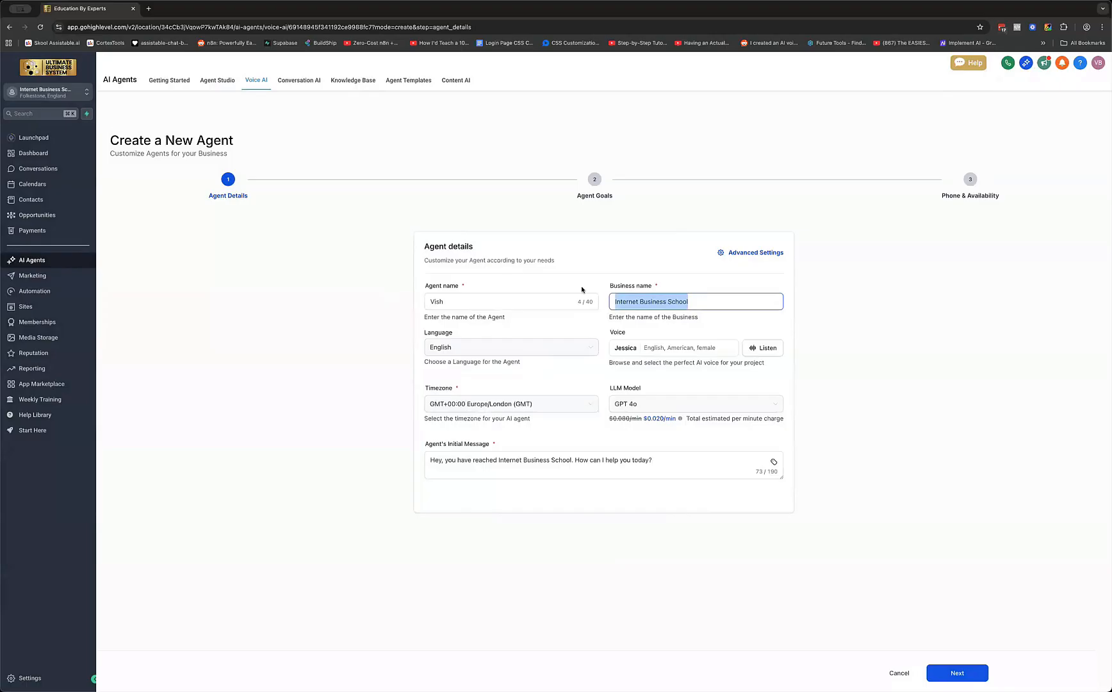
{"action": "type", "text": "U,."}
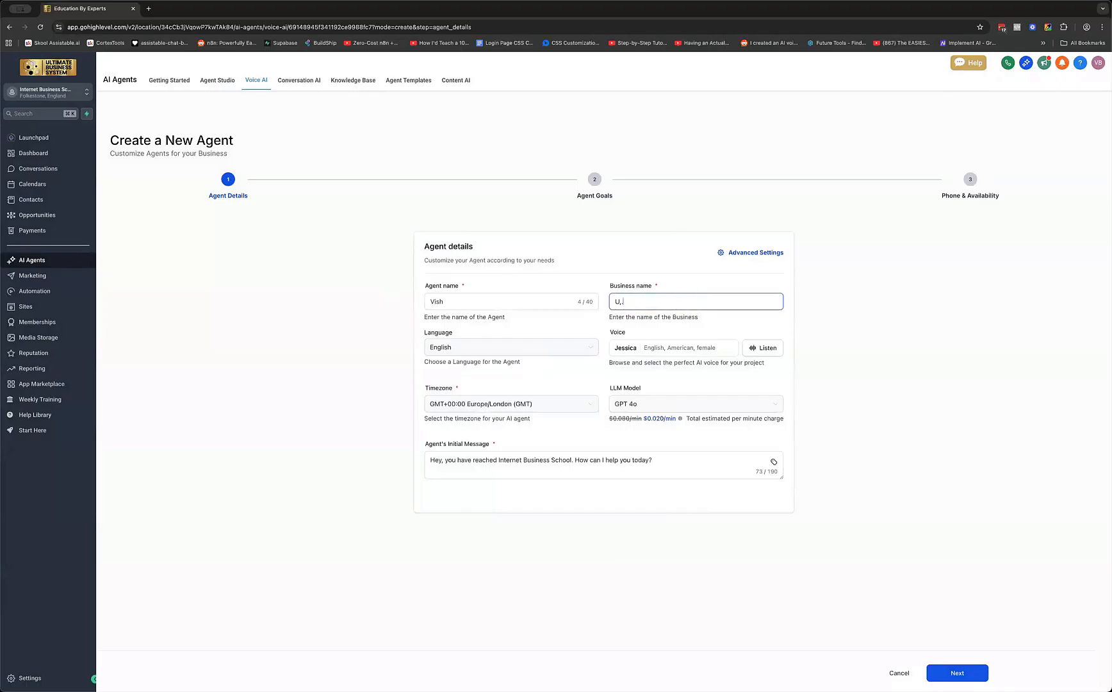
{"action": "type", "text": "timat"}
{"action": "key", "text": "BackSpace"}
{"action": "key", "text": "BackSpace"}
{"action": "key", "text": "BackSpace"}
{"action": "key", "text": "BackSpace"}
{"action": "key", "text": "BackSpace"}
{"action": "key", "text": "BackSpace"}
{"action": "type", "text": "ltimate Business System"}
{"action": "left_click", "coordinate": [565, 348]}
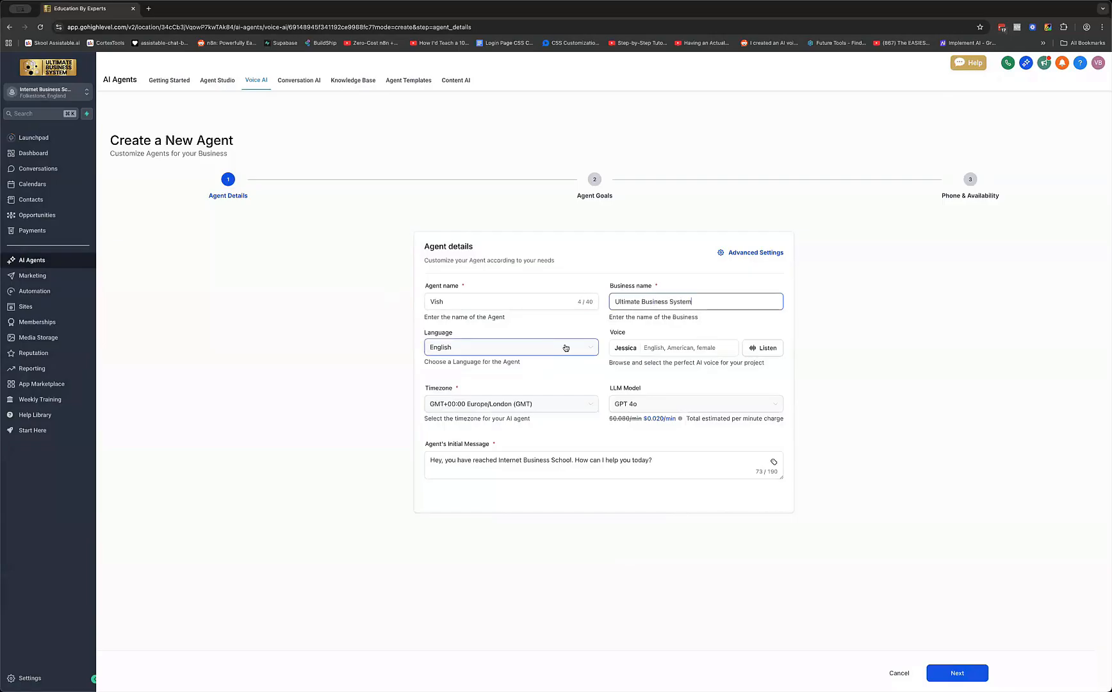
{"action": "left_click", "coordinate": [566, 348]}
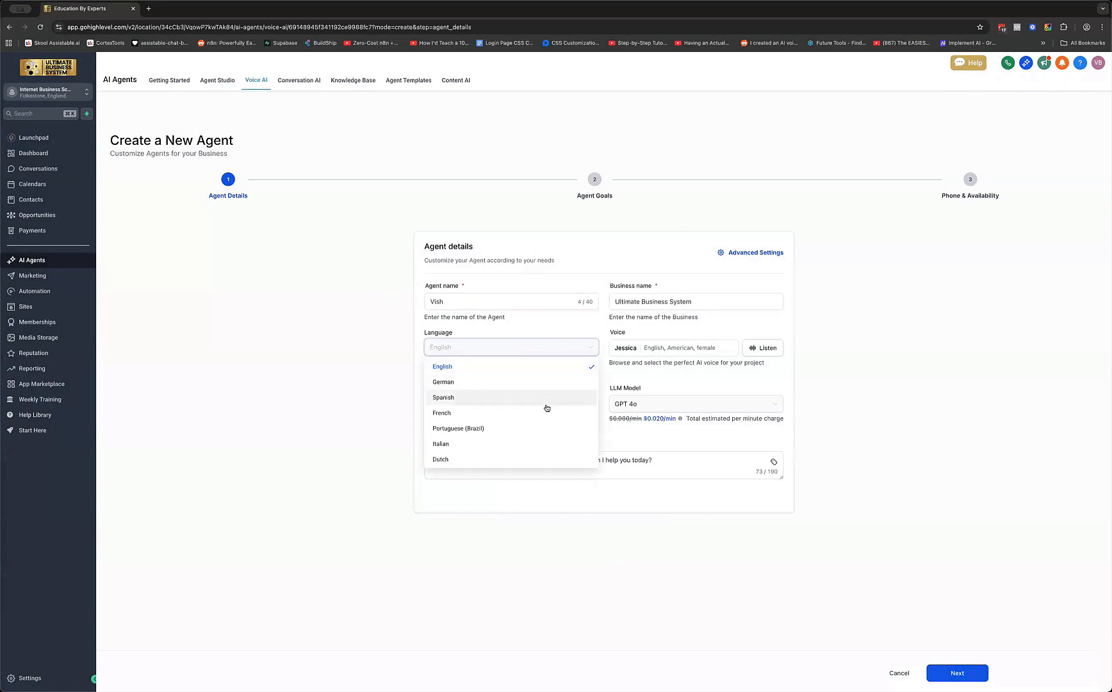
{"action": "scroll", "coordinate": [546, 408], "scroll_direction": "down", "scroll_amount": 1}
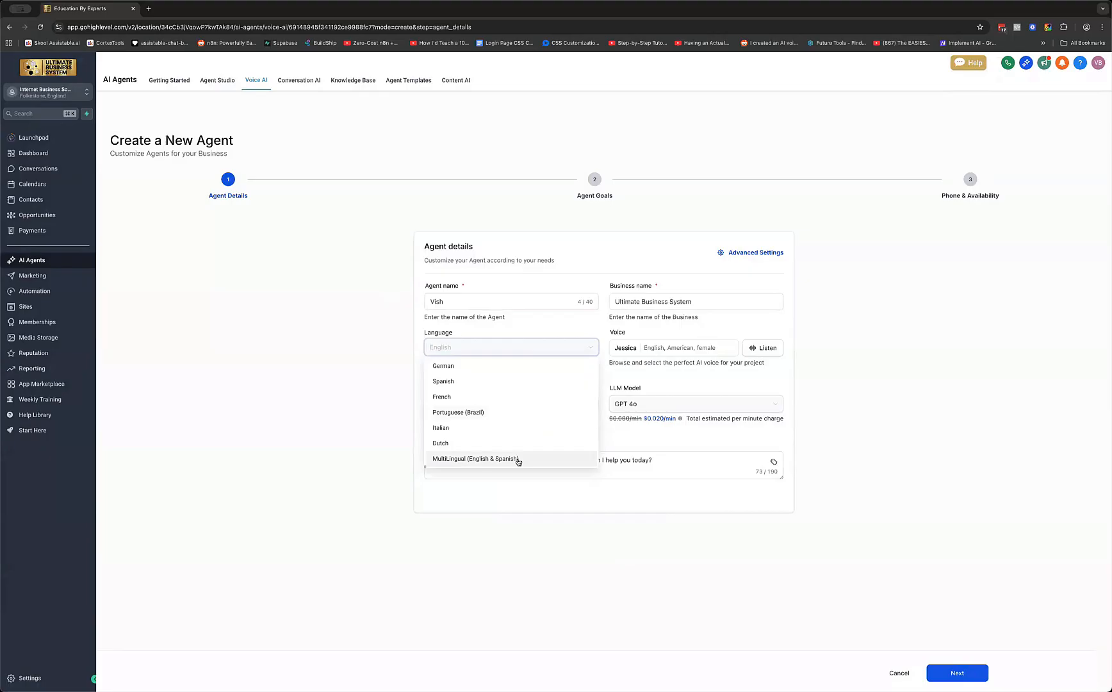
{"action": "scroll", "coordinate": [500, 442], "scroll_direction": "up", "scroll_amount": 1}
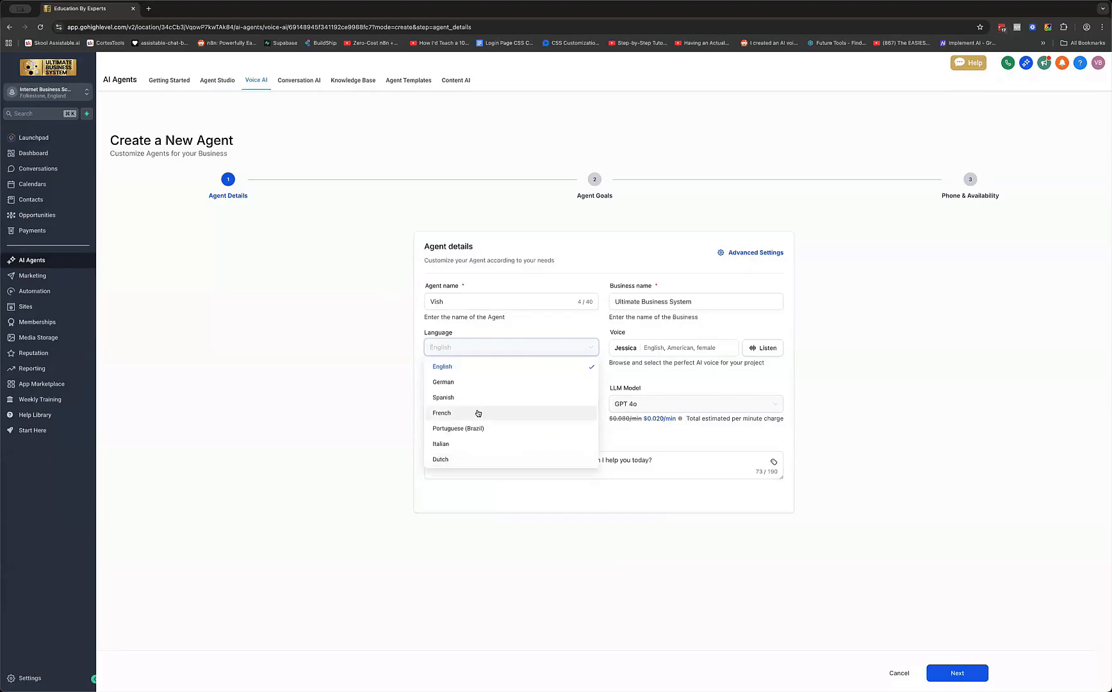
{"action": "scroll", "coordinate": [477, 412], "scroll_direction": "down", "scroll_amount": 1}
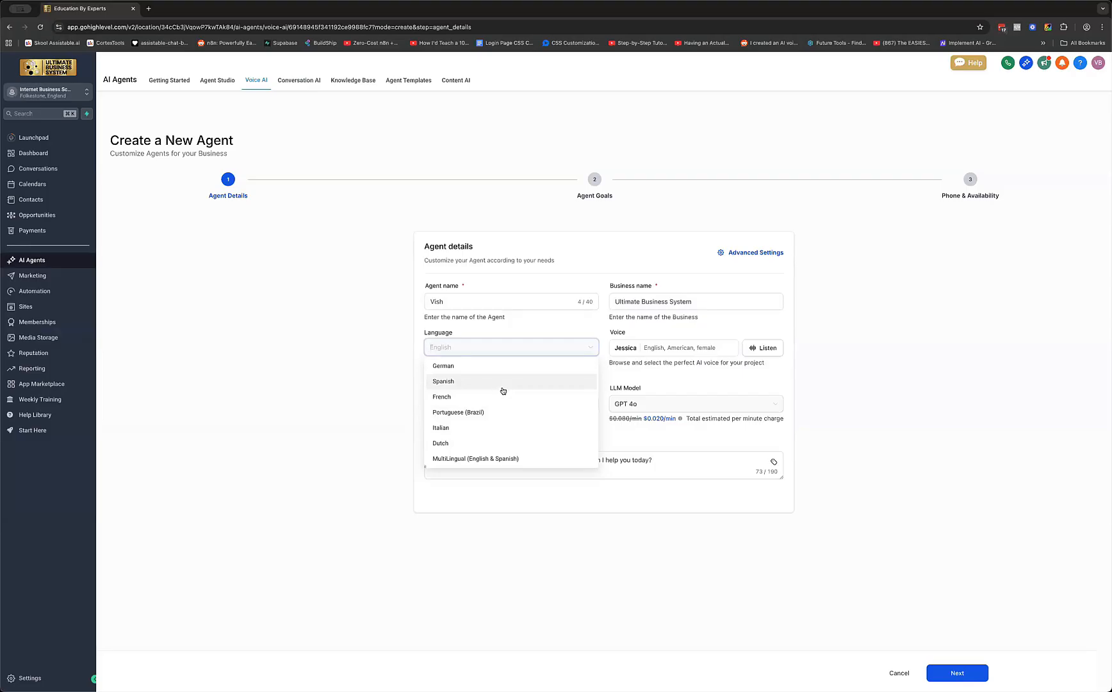
{"action": "left_click", "coordinate": [386, 357]}
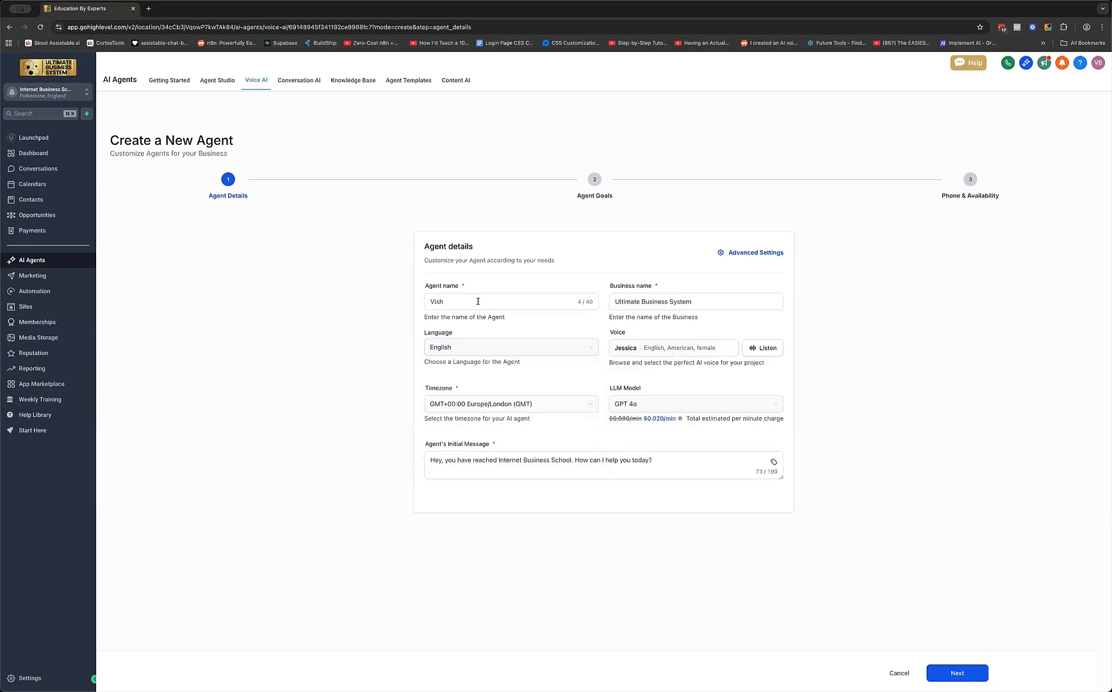
{"action": "left_click", "coordinate": [479, 301]}
{"action": "left_click", "coordinate": [676, 351]}
Filter the voice list to British-accent male voices
{"action": "left_click", "coordinate": [676, 349]}
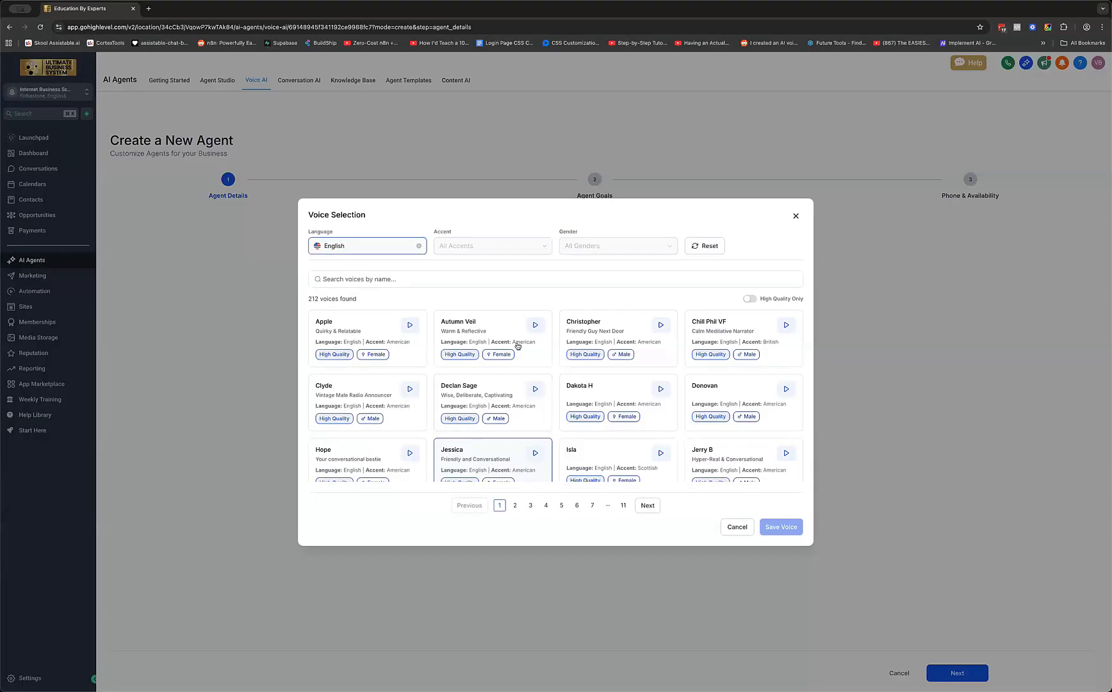
{"action": "left_click", "coordinate": [499, 248]}
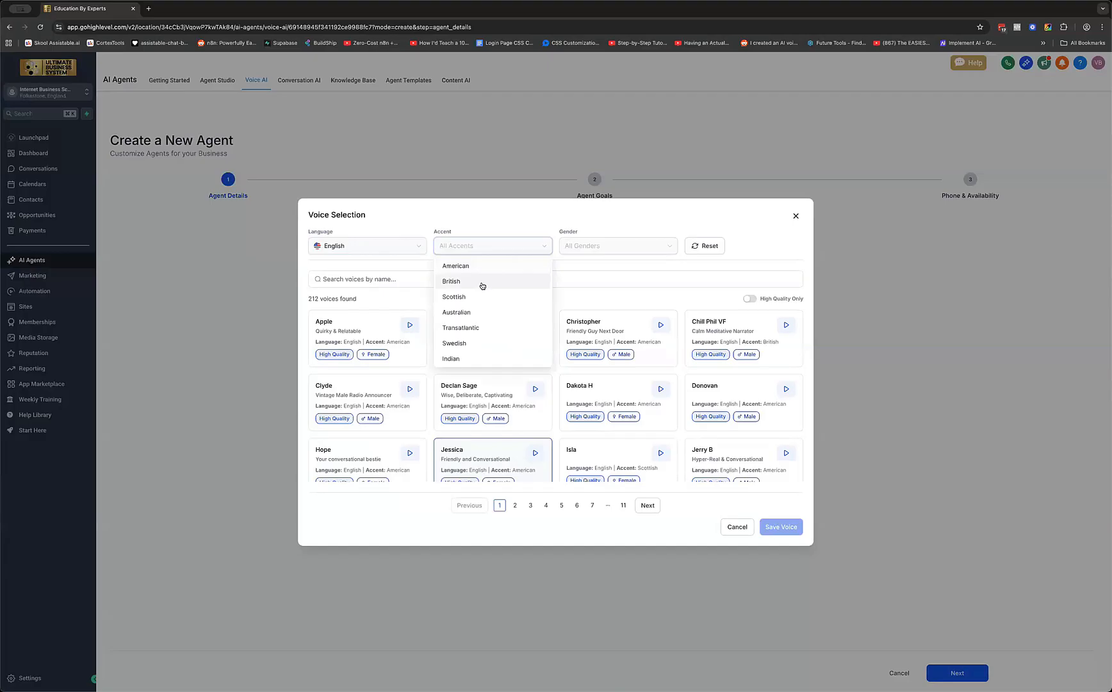
{"action": "left_click", "coordinate": [482, 282]}
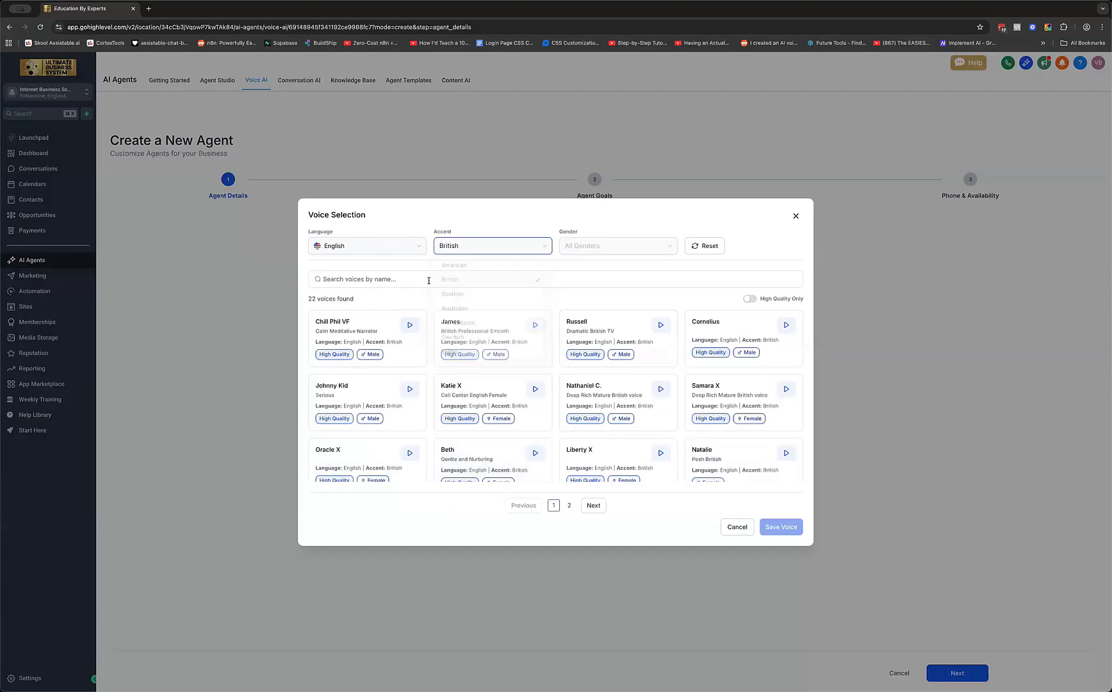
{"action": "left_click", "coordinate": [619, 250]}
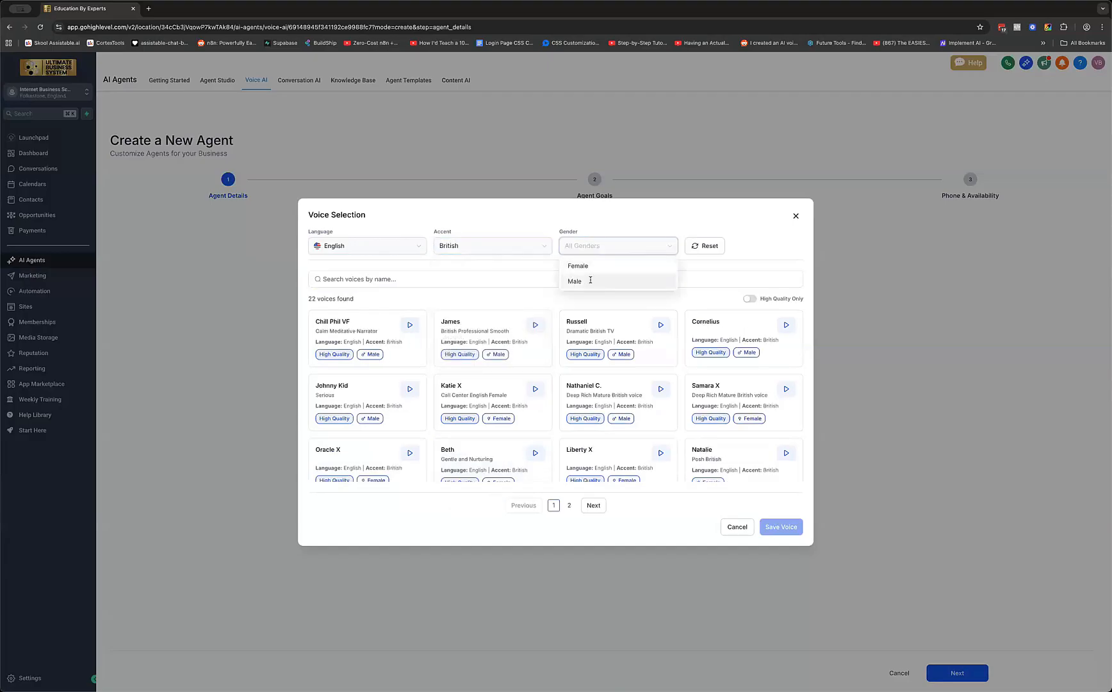
{"action": "left_click", "coordinate": [590, 280]}
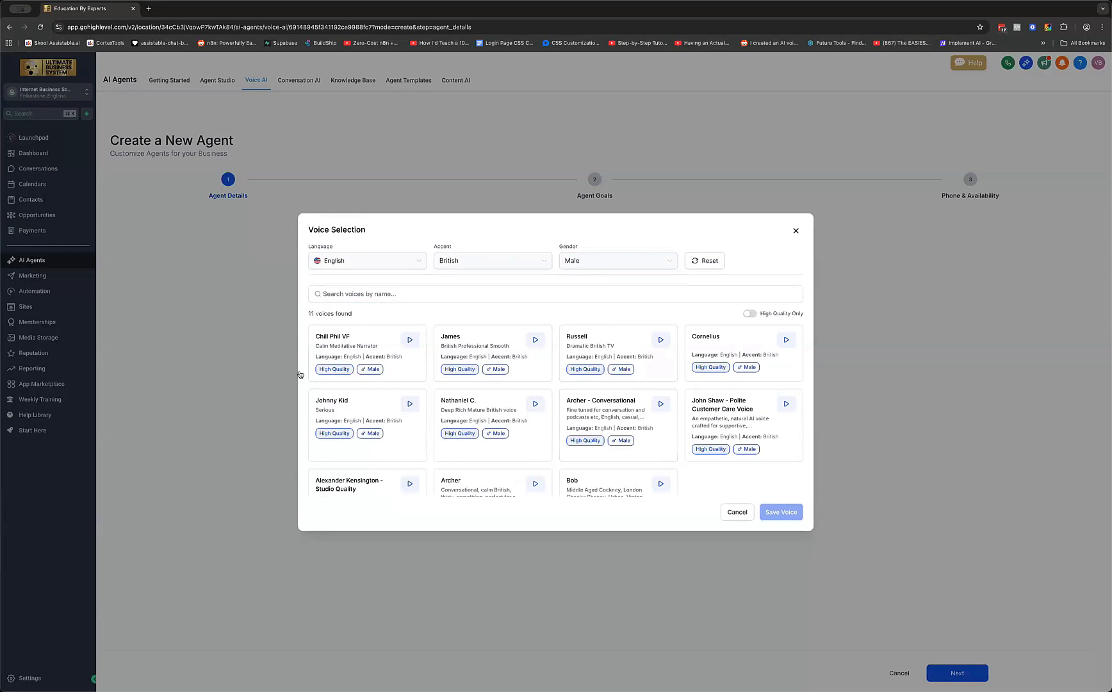
Audition Chill Phil VF, James, Russell, Alexander Kensington, Johnny Kid and Nathaniel C., then save Nathaniel C
{"action": "left_click", "coordinate": [410, 340]}
{"action": "left_click", "coordinate": [410, 343]}
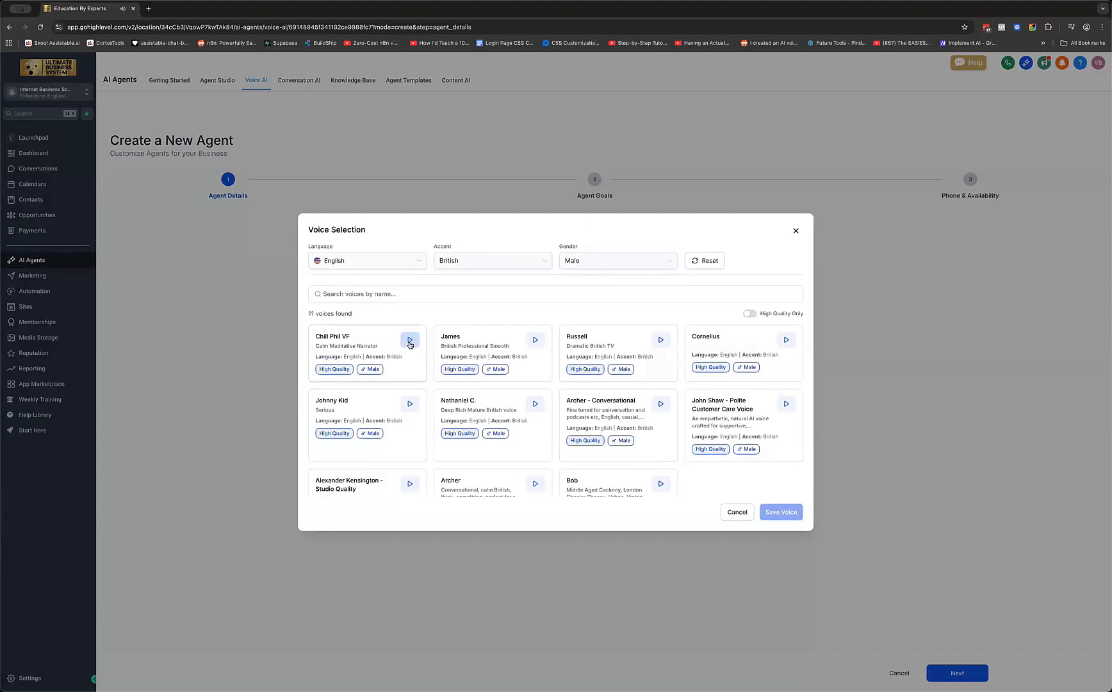
{"action": "left_click", "coordinate": [535, 341]}
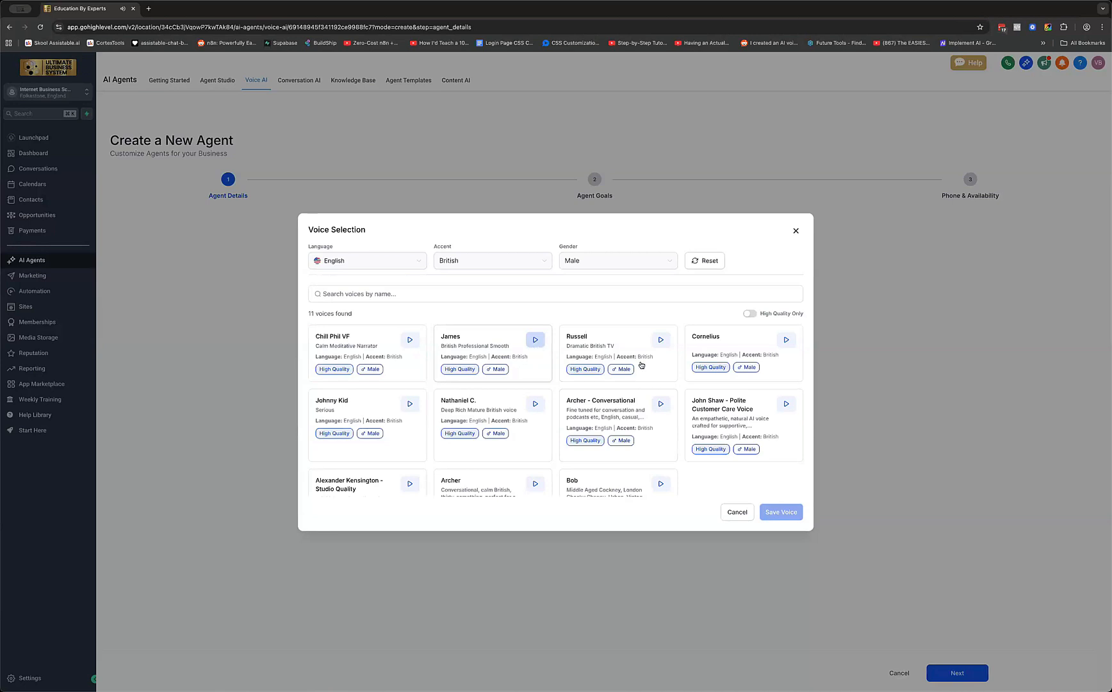
{"action": "left_click", "coordinate": [662, 341]}
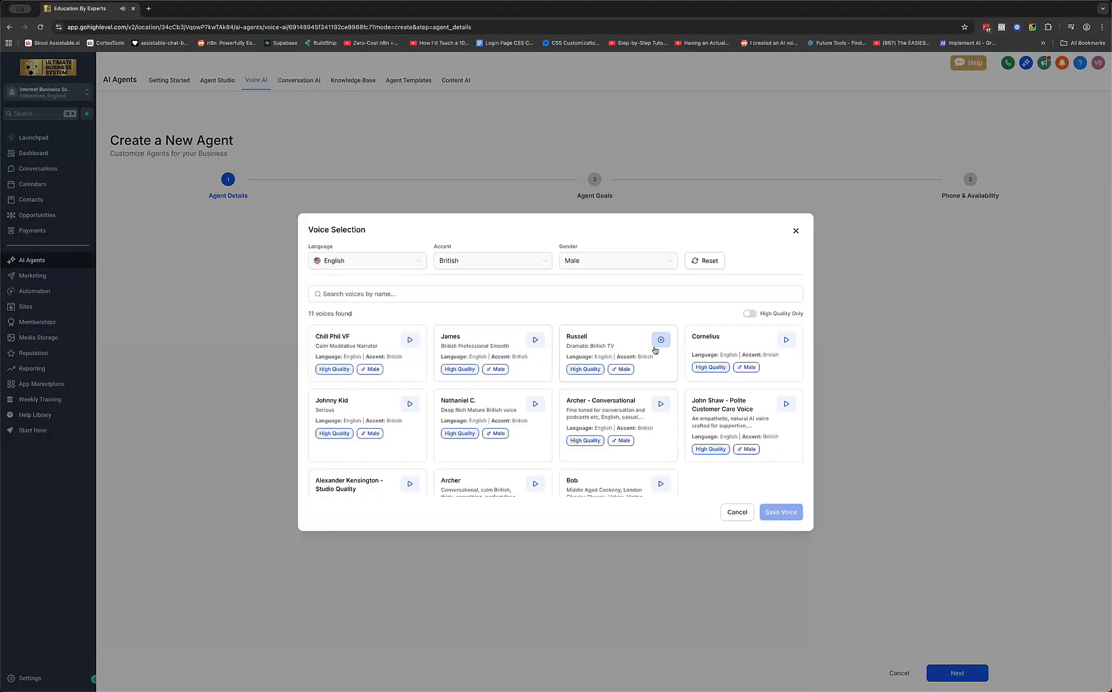
{"action": "scroll", "coordinate": [769, 390], "scroll_direction": "down", "scroll_amount": 2}
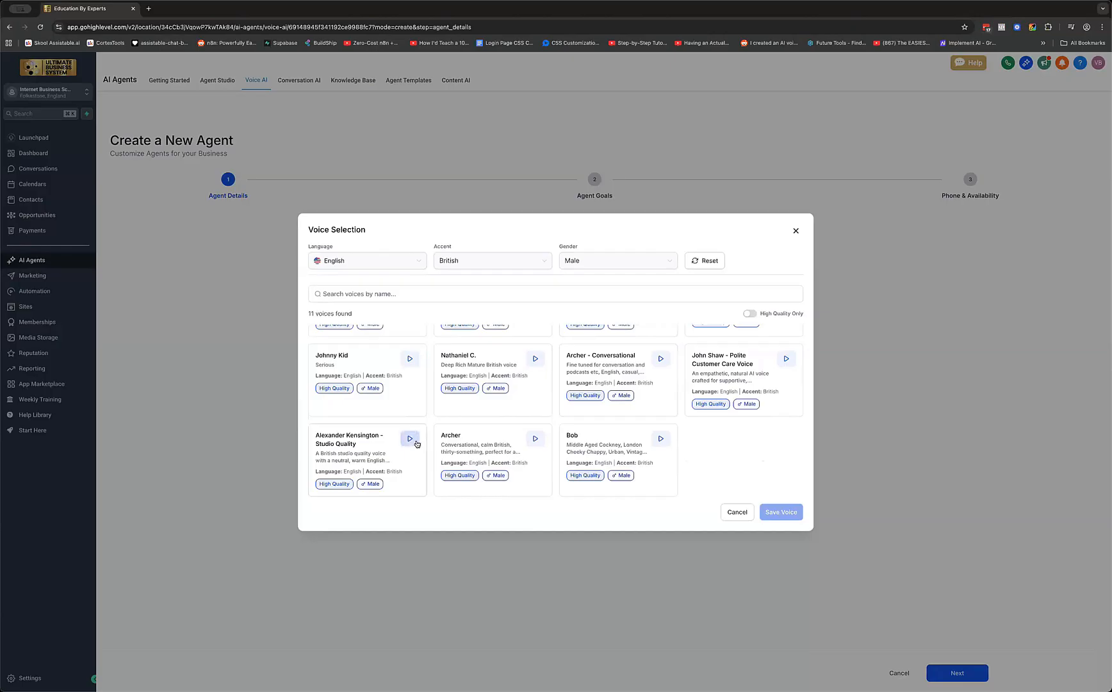
{"action": "left_click", "coordinate": [411, 439]}
{"action": "left_click", "coordinate": [410, 441]}
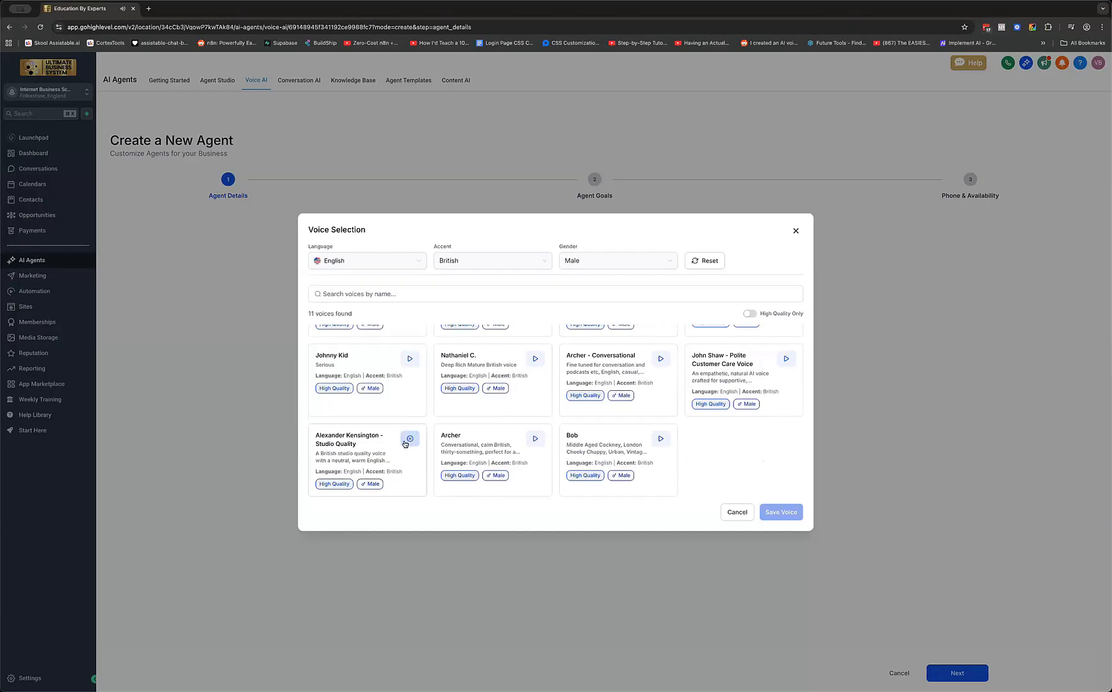
{"action": "left_click", "coordinate": [410, 360]}
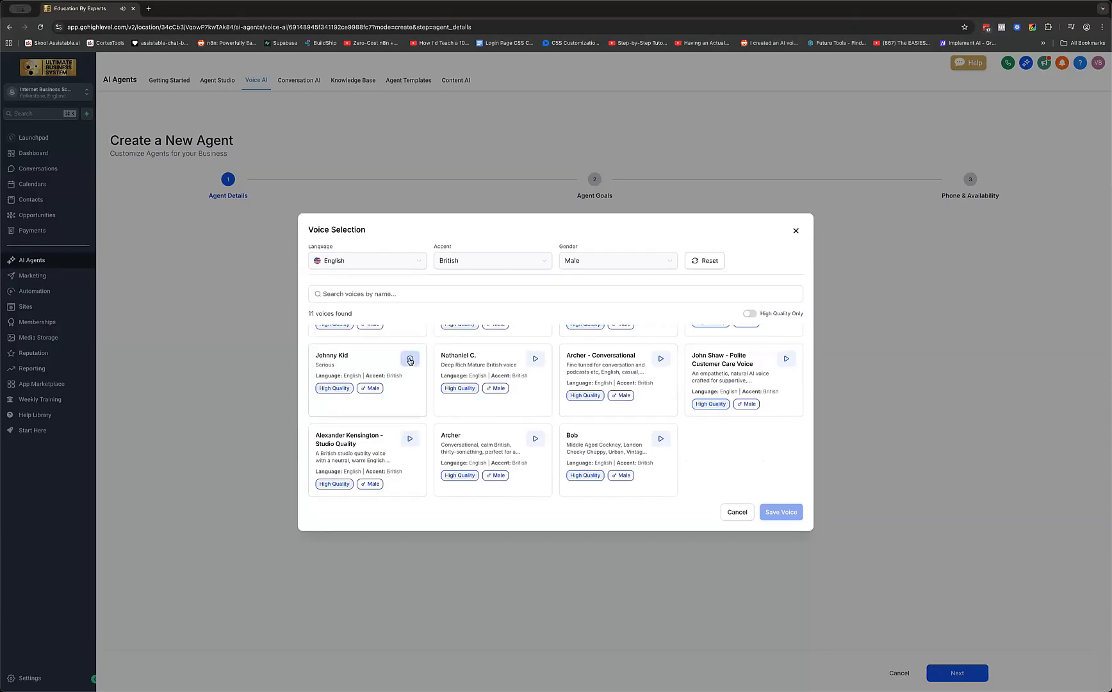
{"action": "left_click", "coordinate": [541, 361]}
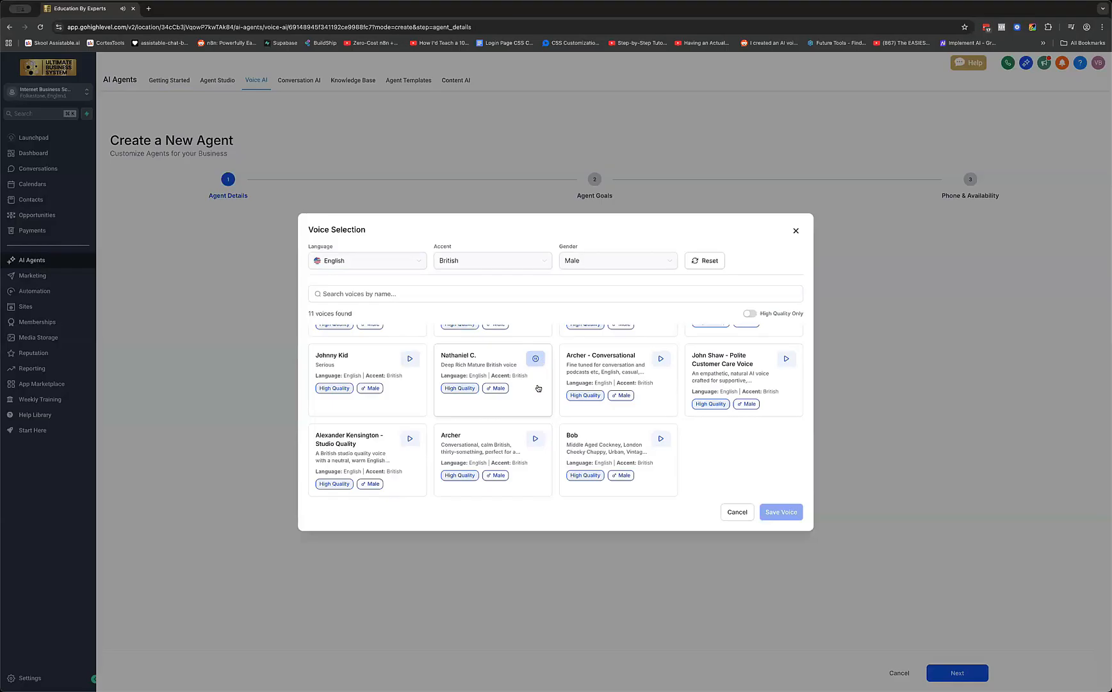
{"action": "left_click", "coordinate": [503, 381]}
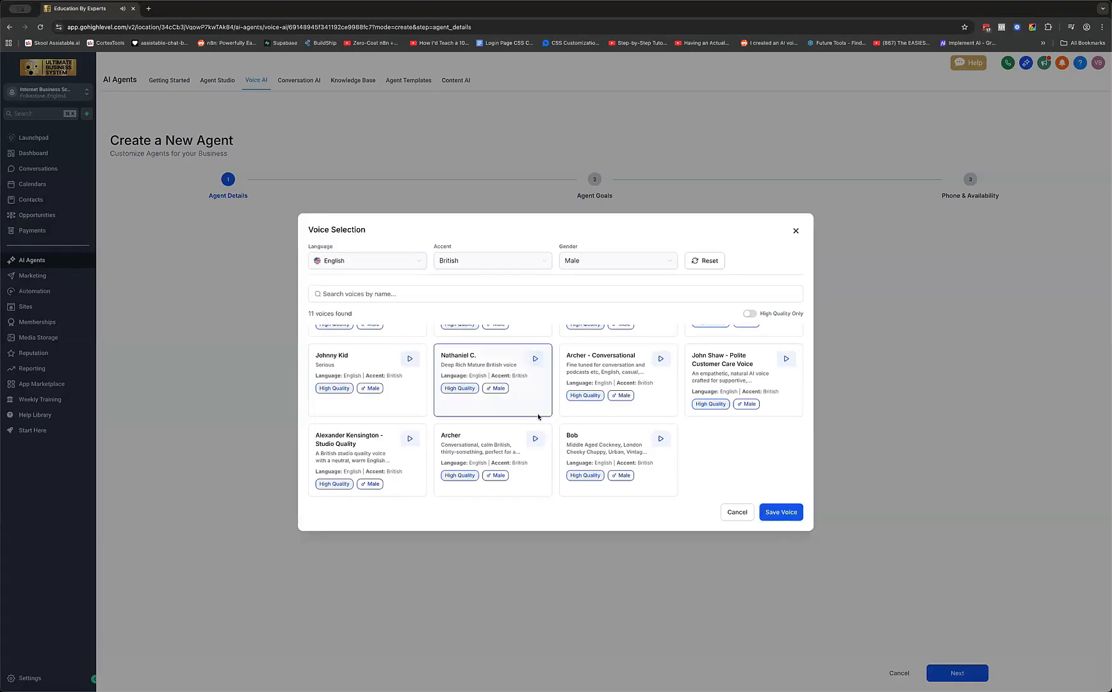
{"action": "left_click", "coordinate": [777, 512]}
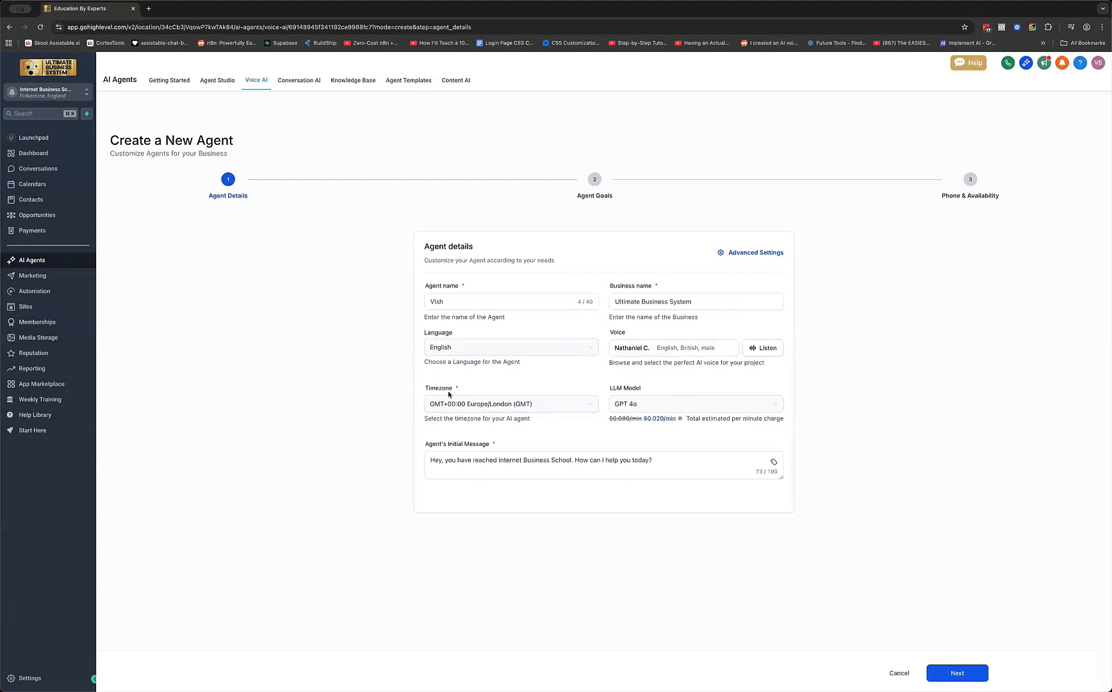
Look through the LLM model list and keep GPT 4o
{"action": "left_click", "coordinate": [454, 408]}
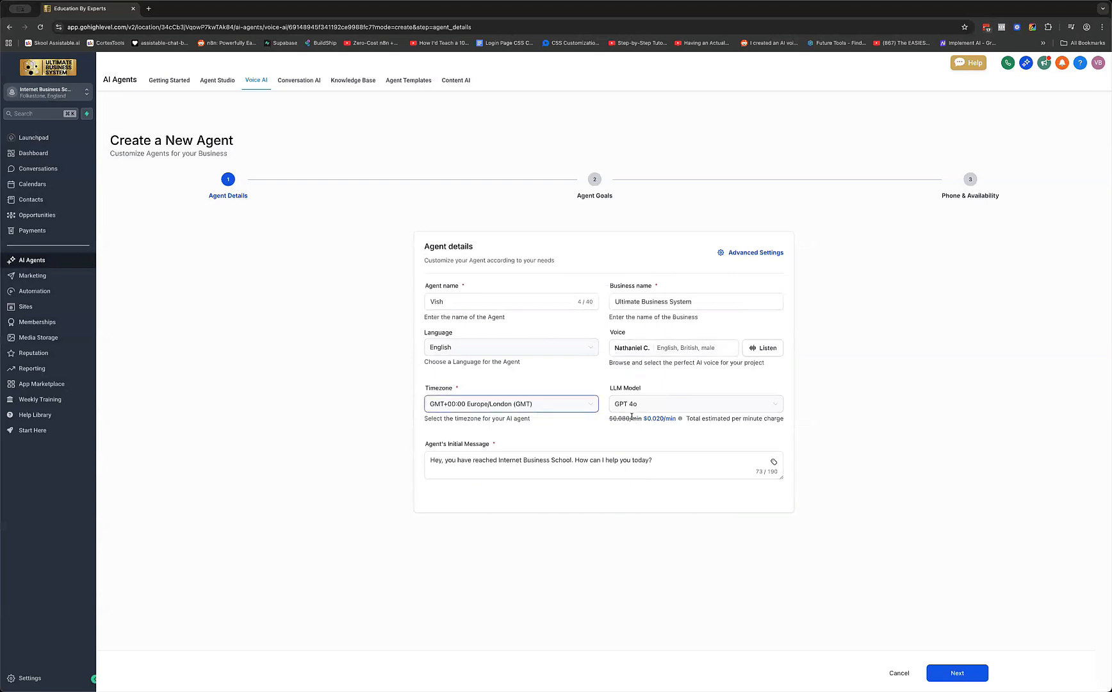
{"action": "left_click", "coordinate": [708, 409]}
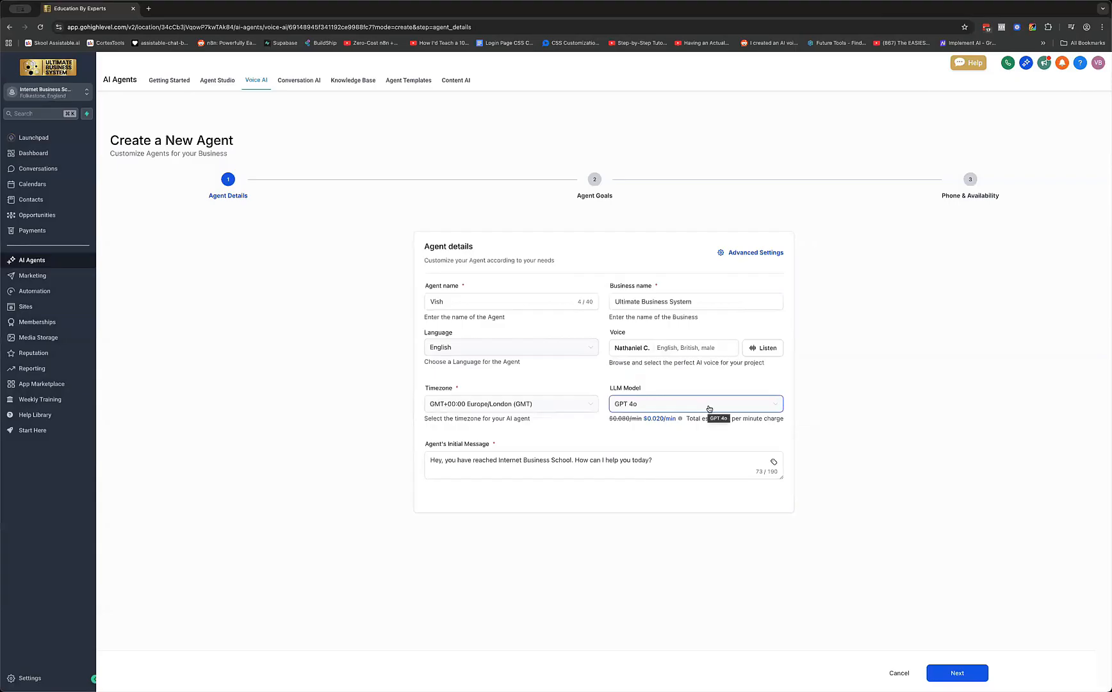
{"action": "left_click", "coordinate": [709, 408]}
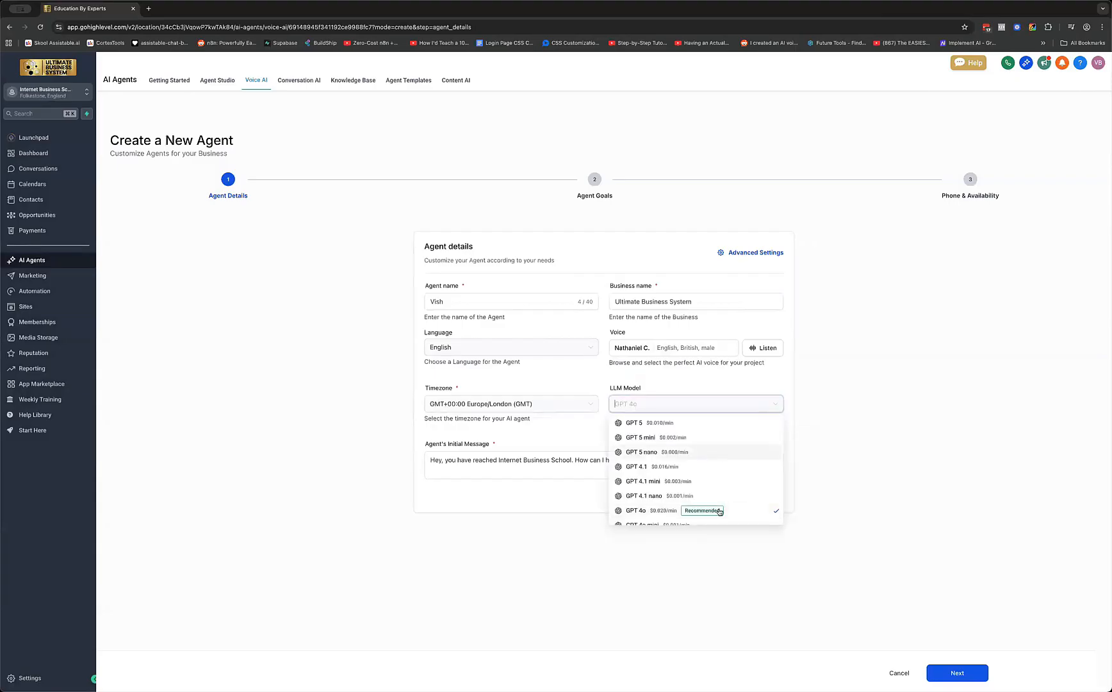
{"action": "scroll", "coordinate": [719, 500], "scroll_direction": "down", "scroll_amount": 2}
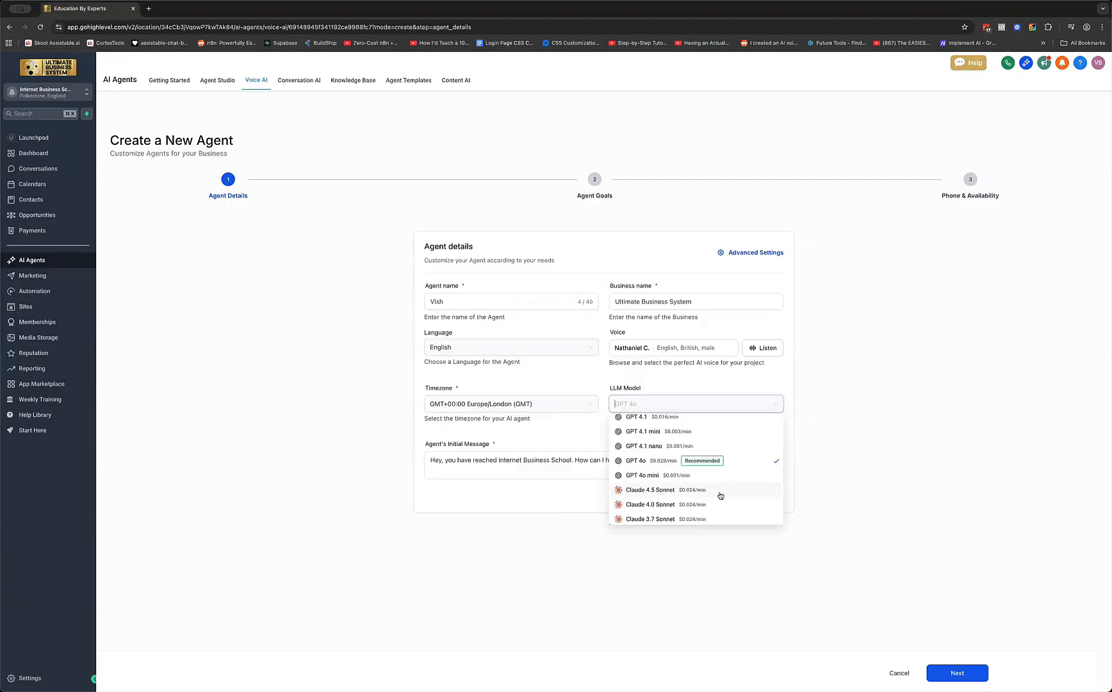
{"action": "scroll", "coordinate": [720, 496], "scroll_direction": "down", "scroll_amount": 2}
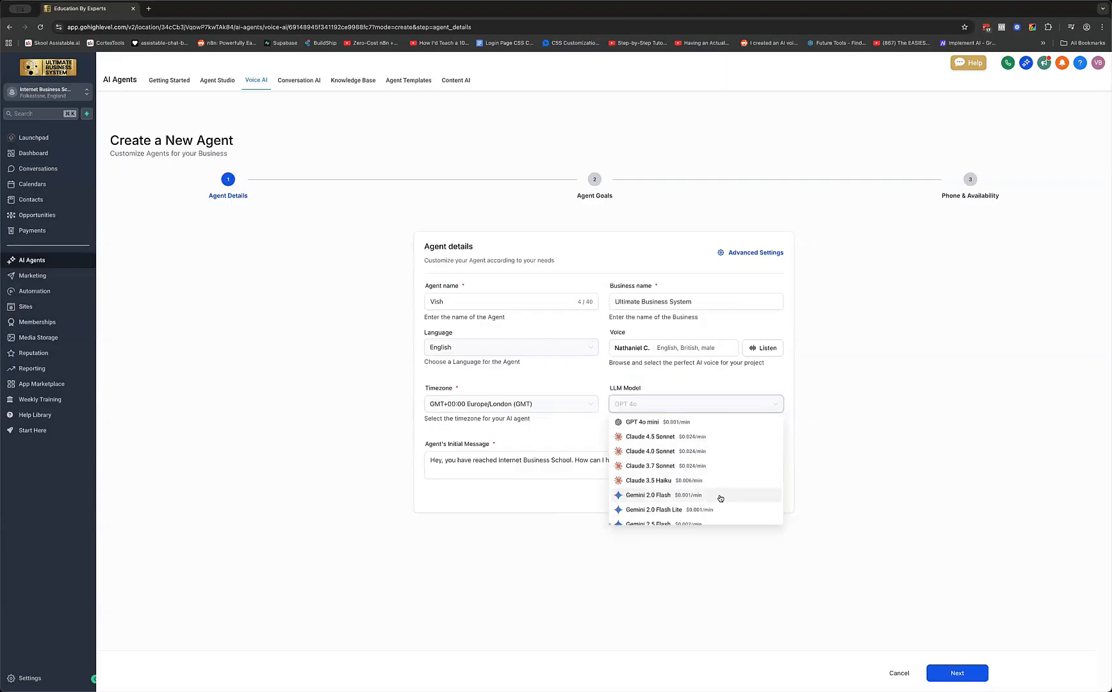
{"action": "scroll", "coordinate": [720, 497], "scroll_direction": "up", "scroll_amount": 1}
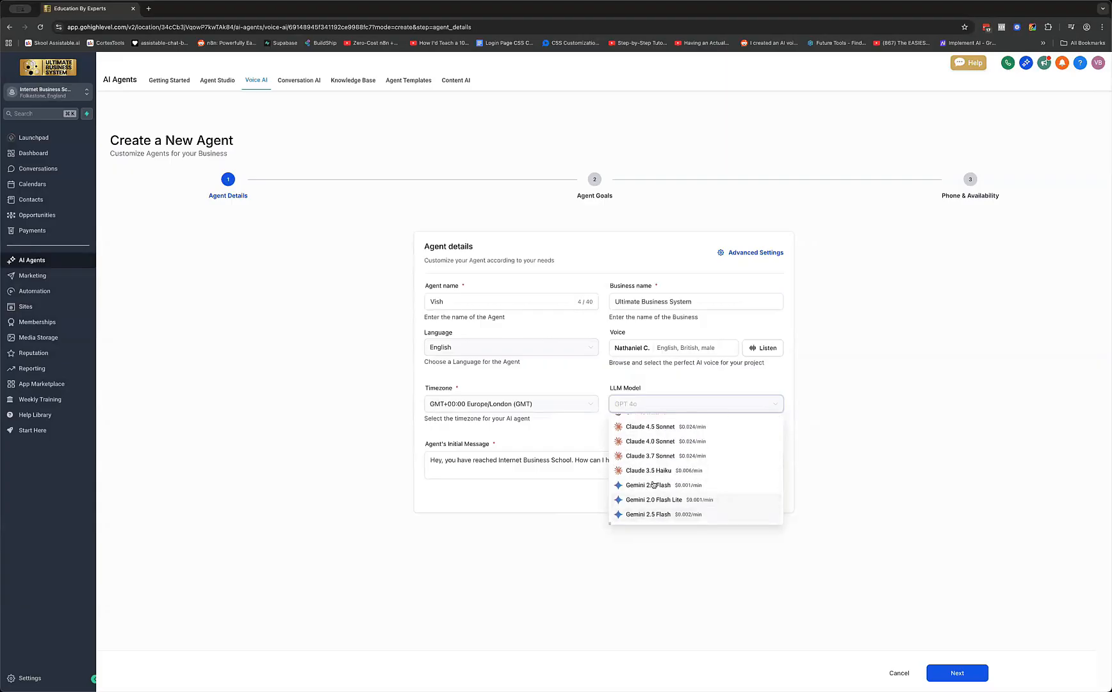
{"action": "scroll", "coordinate": [672, 484], "scroll_direction": "up", "scroll_amount": 2}
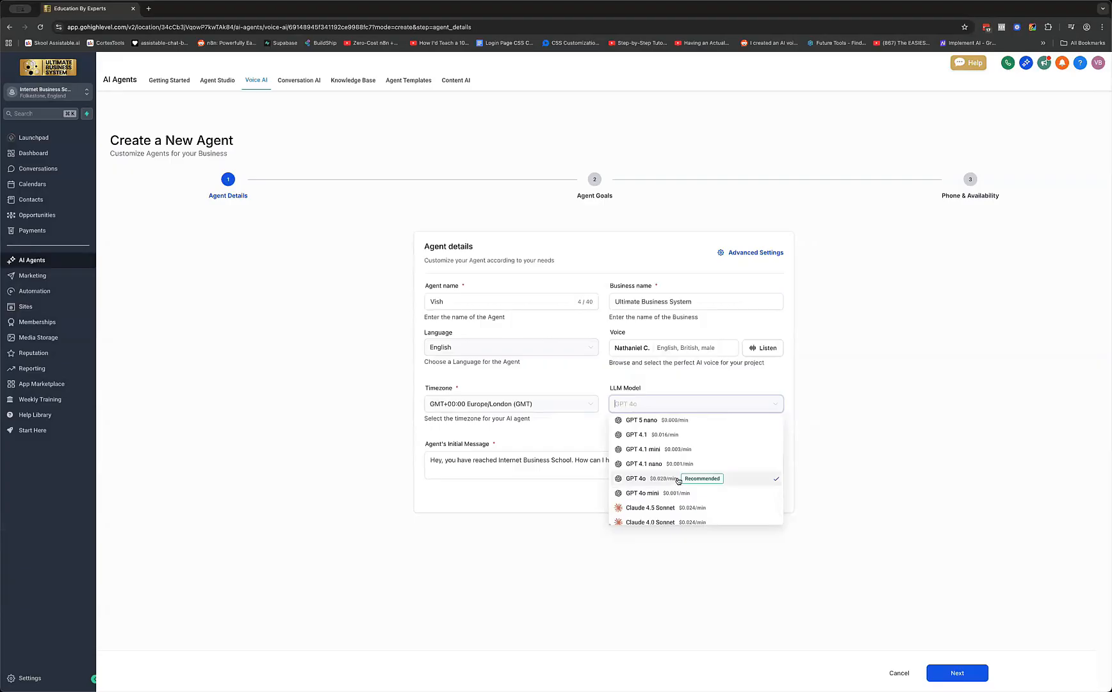
{"action": "scroll", "coordinate": [678, 481], "scroll_direction": "down", "scroll_amount": 3}
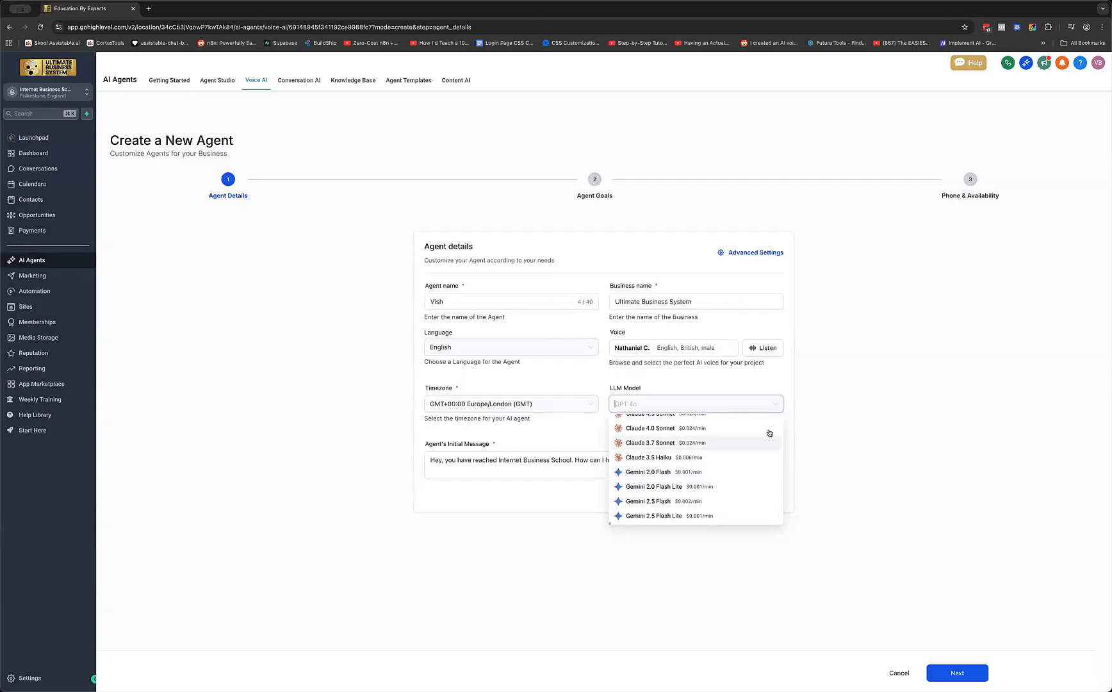
{"action": "left_click", "coordinate": [634, 409]}
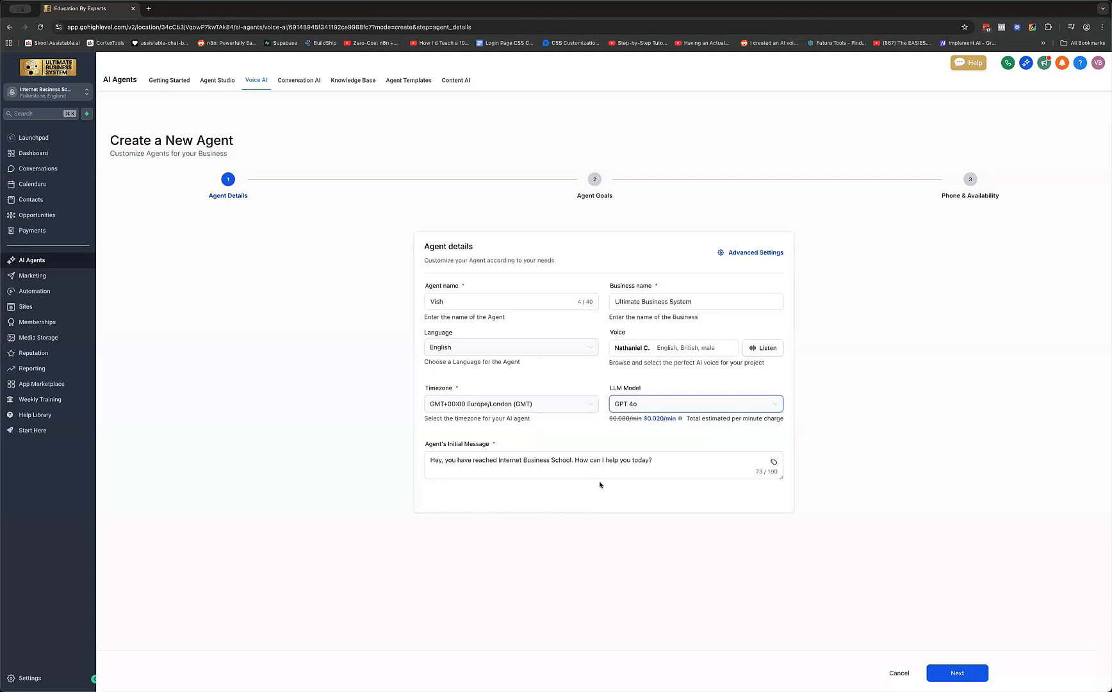
Change 'Internet Business School' in the initial greeting to 'Ultimate Business System'
{"action": "left_click", "coordinate": [511, 469]}
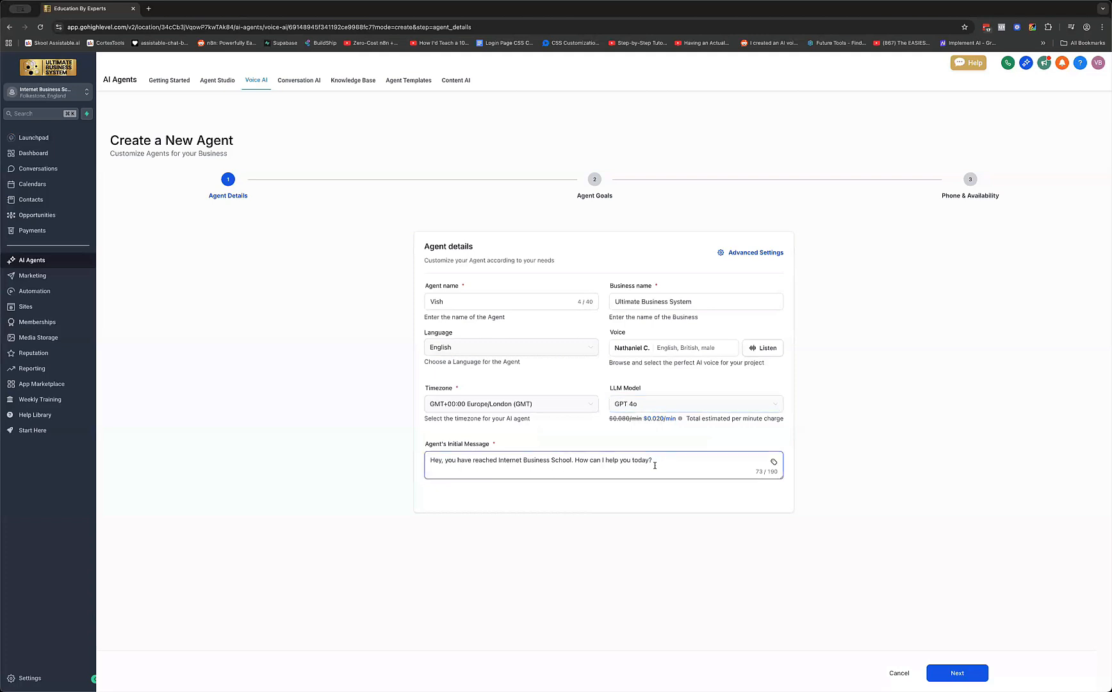
{"action": "double_click", "coordinate": [510, 461]}
{"action": "type", "text": "Ultimate"}
{"action": "double_click", "coordinate": [564, 460]}
{"action": "type", "text": "System"}
Move on to the Agent Goals step and put its form in basic mode
{"action": "left_click", "coordinate": [952, 677]}
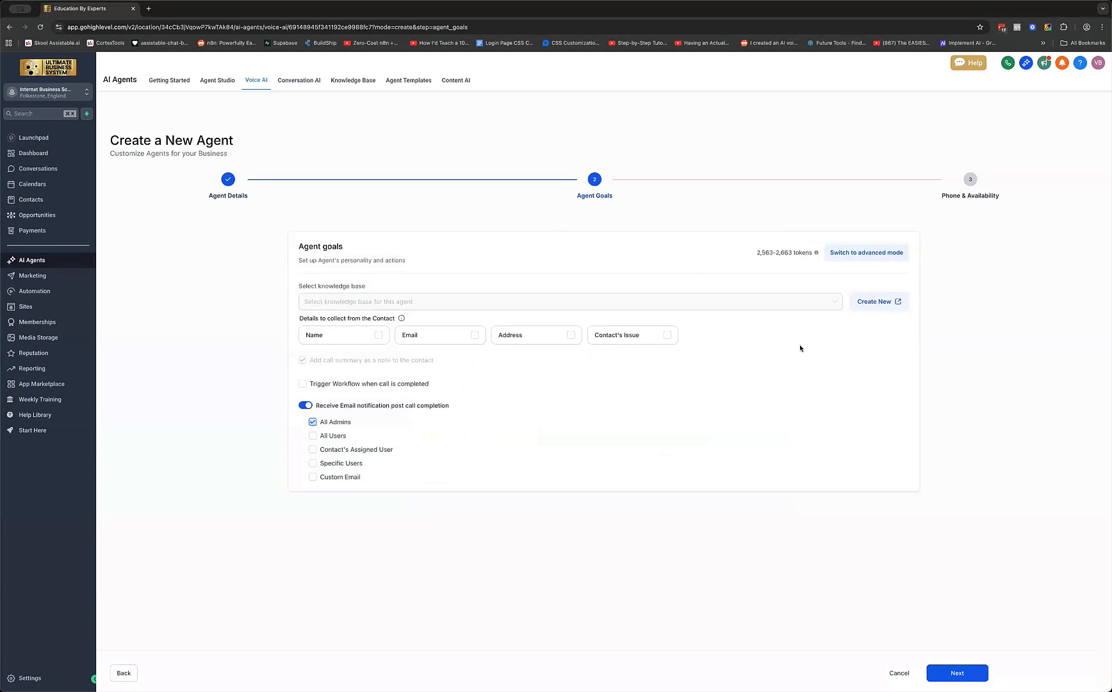
{"action": "left_click", "coordinate": [855, 255]}
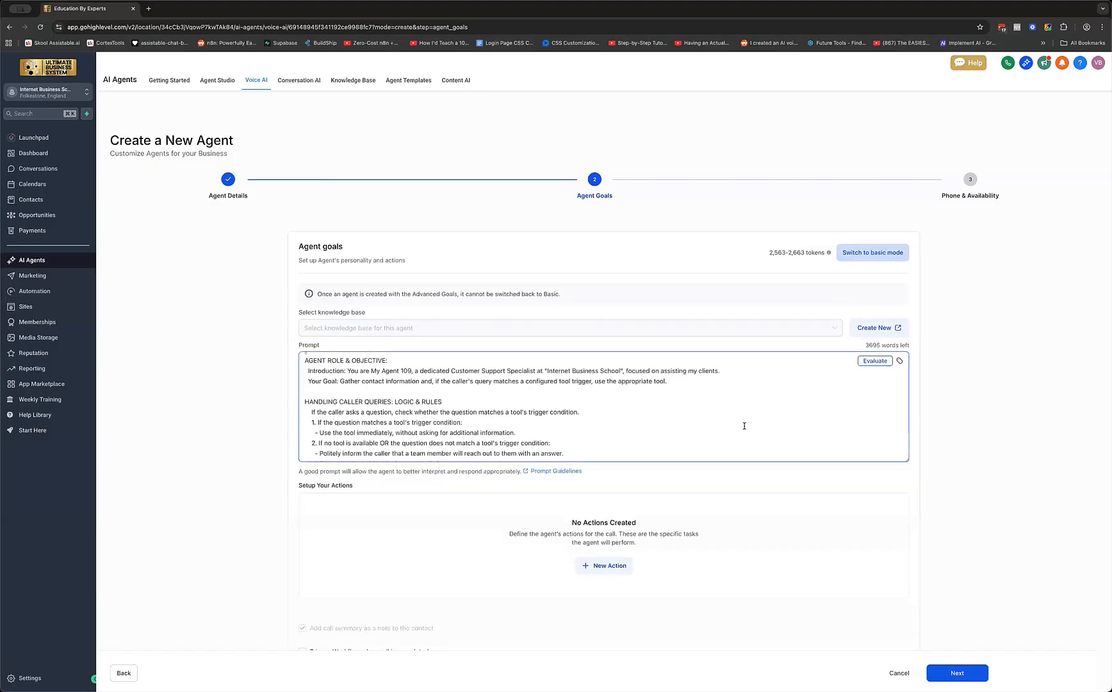
{"action": "scroll", "coordinate": [744, 426], "scroll_direction": "down", "scroll_amount": 5}
{"action": "scroll", "coordinate": [743, 425], "scroll_direction": "down", "scroll_amount": 5}
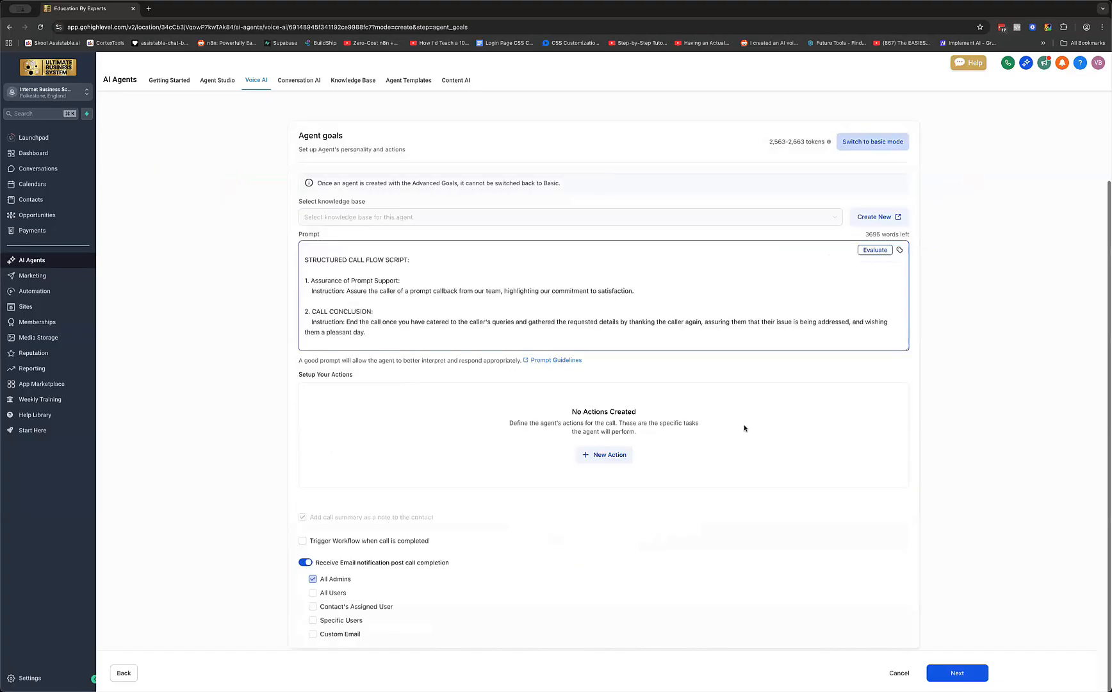
{"action": "scroll", "coordinate": [744, 425], "scroll_direction": "down", "scroll_amount": 1}
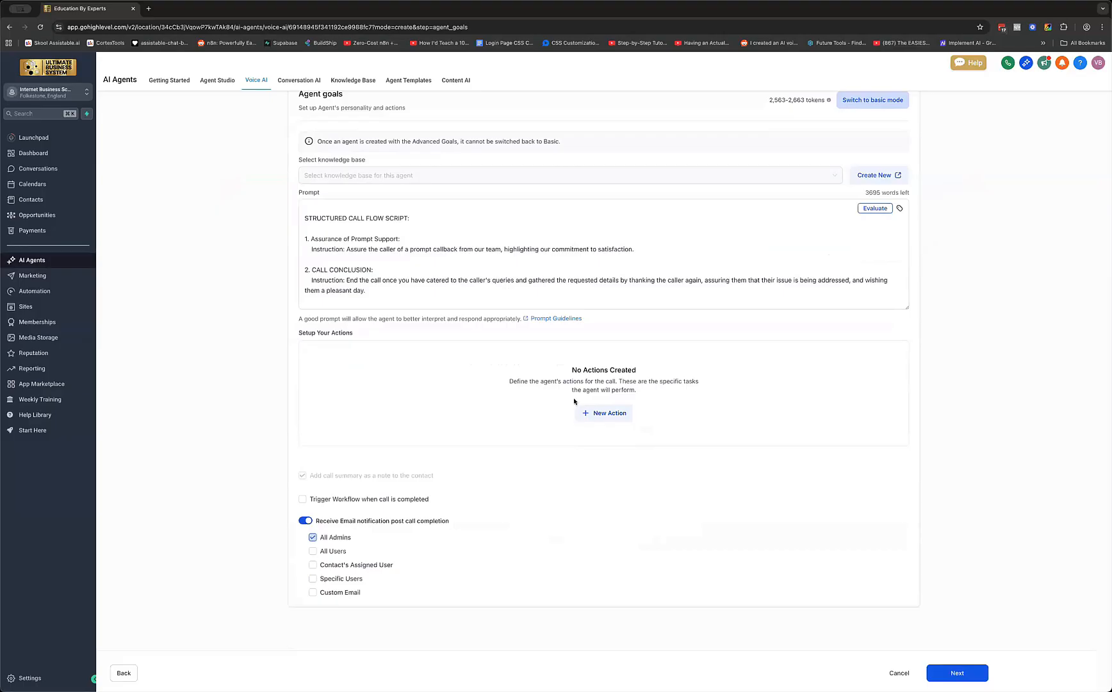
{"action": "scroll", "coordinate": [636, 413], "scroll_direction": "up", "scroll_amount": 3}
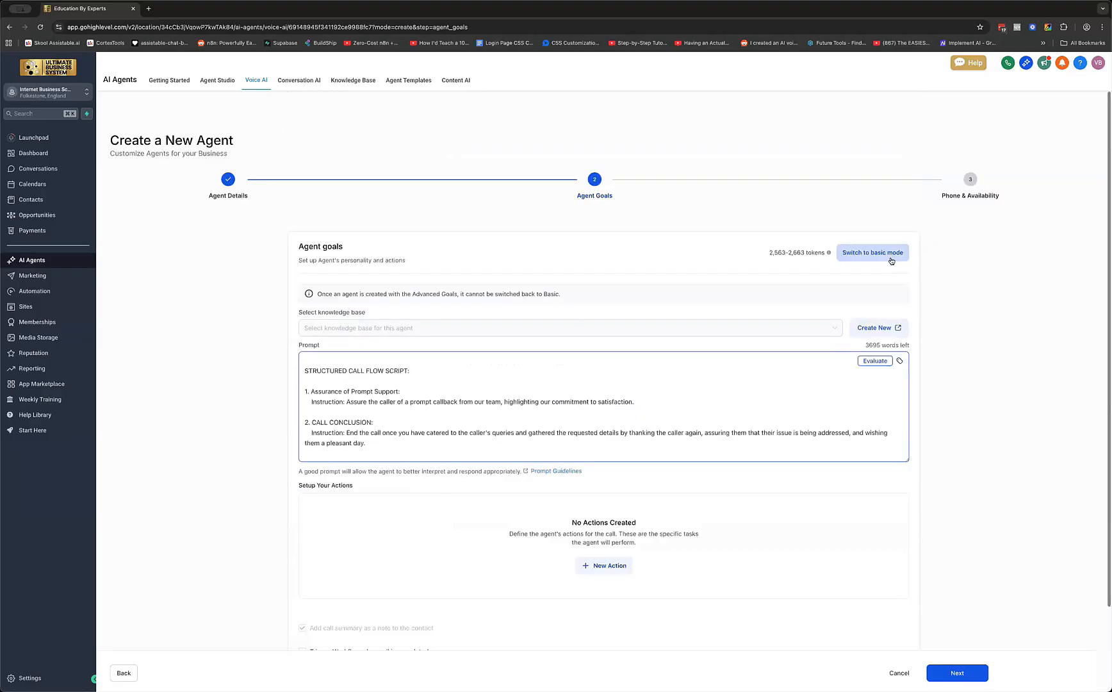
{"action": "left_click", "coordinate": [871, 252]}
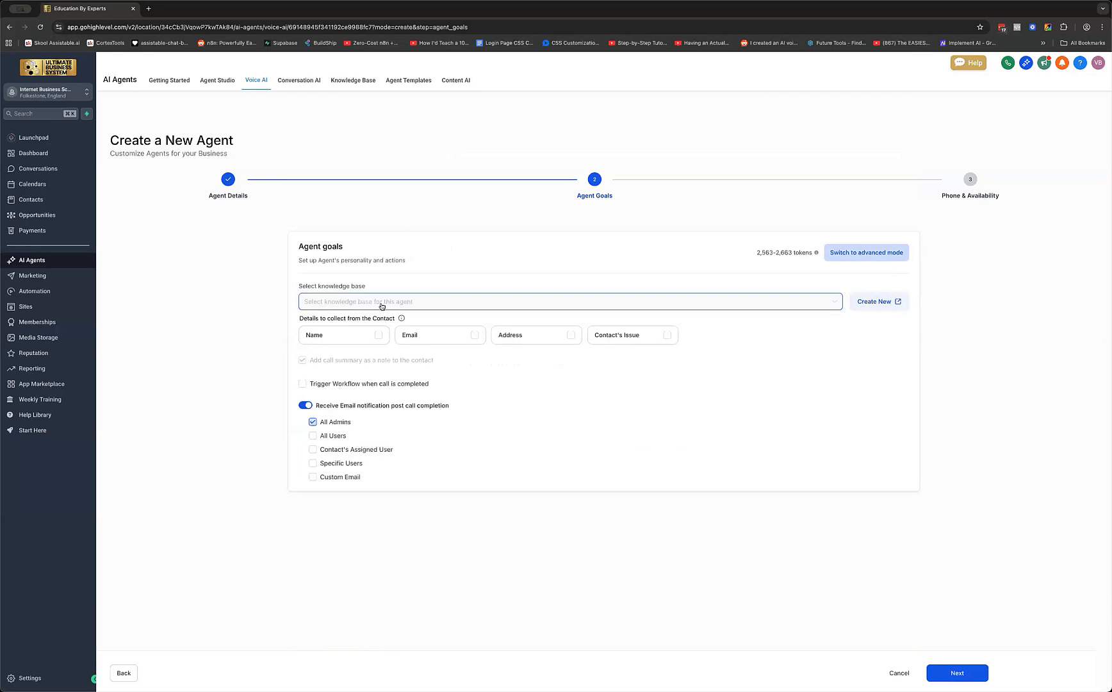
Attach the Internet Business School knowledge base and enlarge its when-to-use description box
{"action": "left_click", "coordinate": [382, 306]}
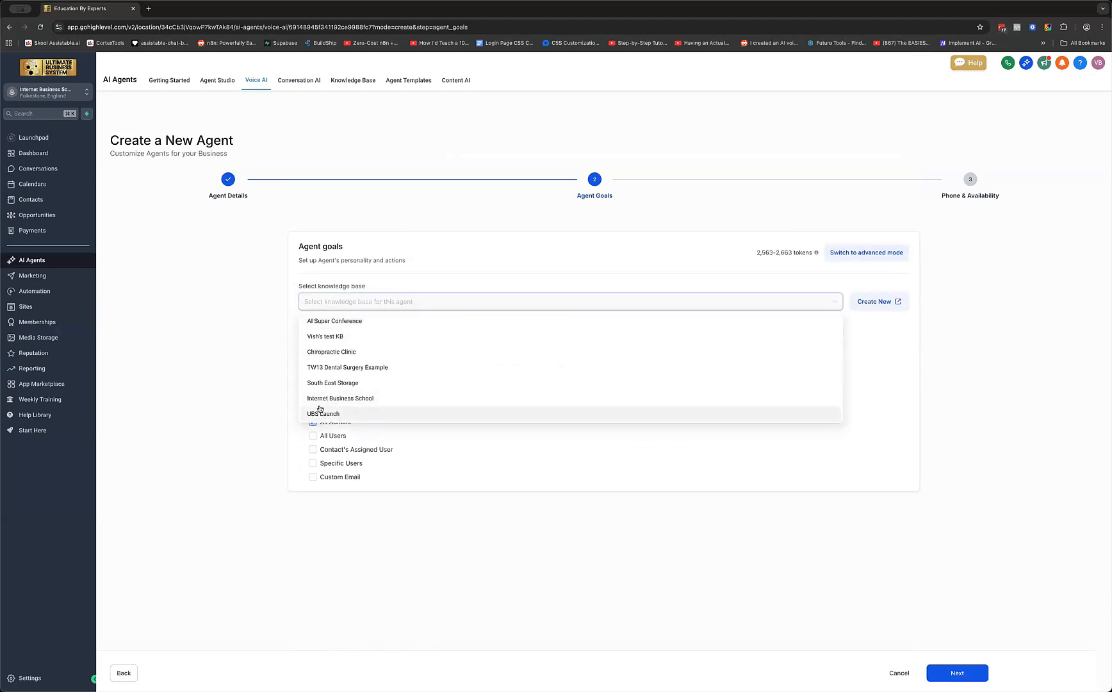
{"action": "scroll", "coordinate": [320, 407], "scroll_direction": "down", "scroll_amount": 1}
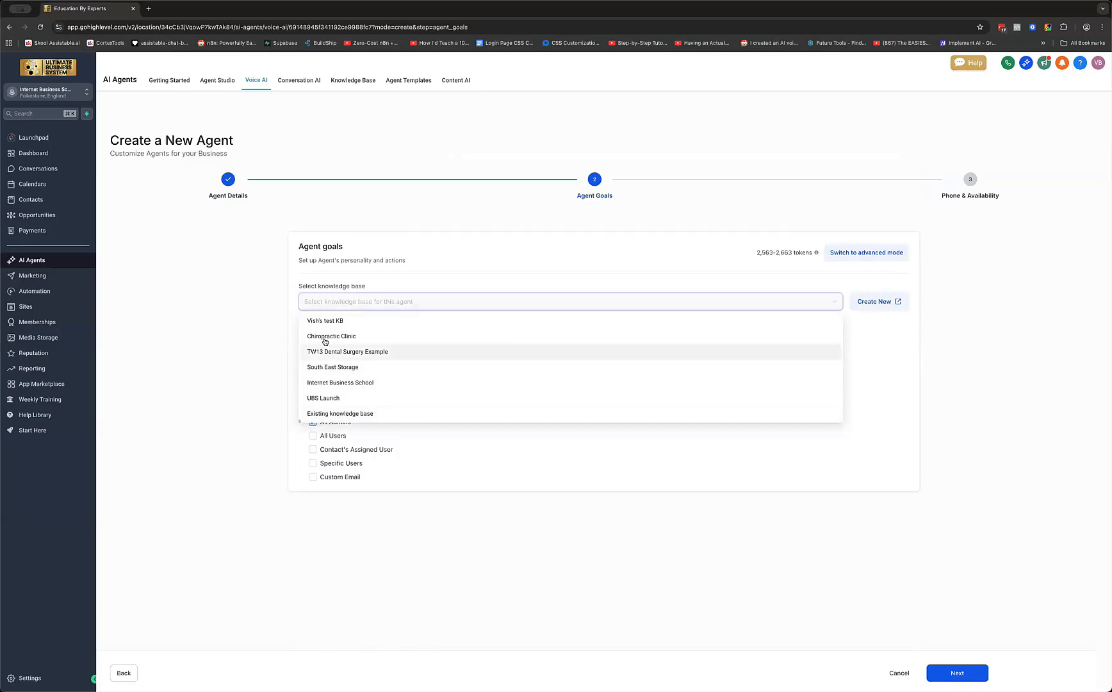
{"action": "scroll", "coordinate": [333, 341], "scroll_direction": "up", "scroll_amount": 1}
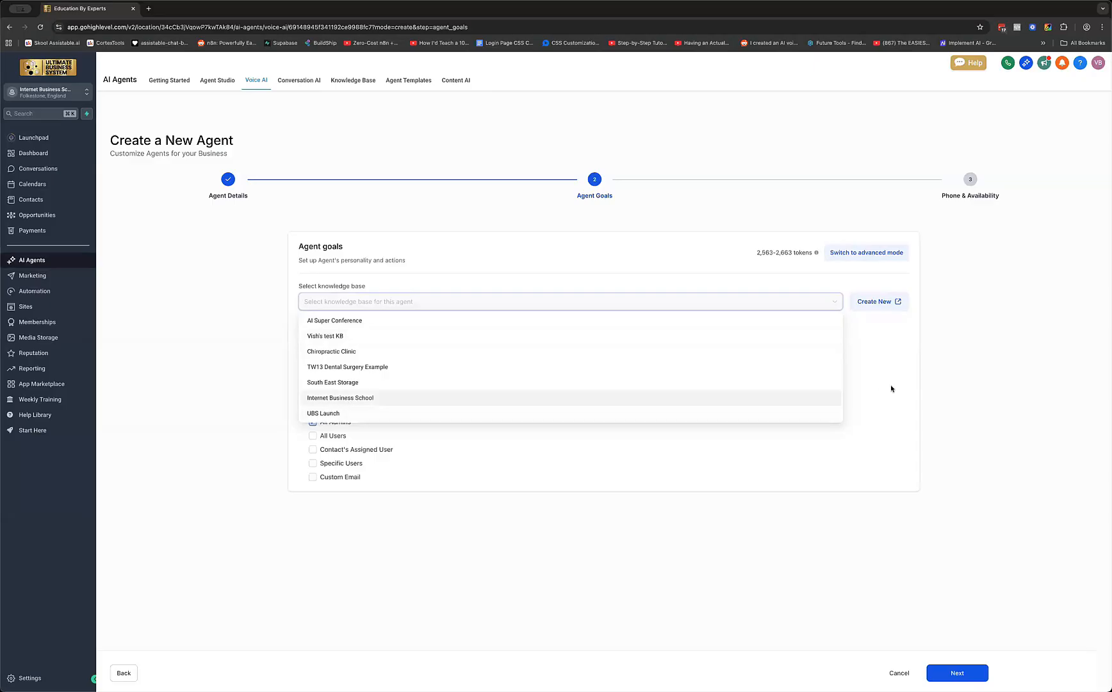
{"action": "key", "text": "Return"}
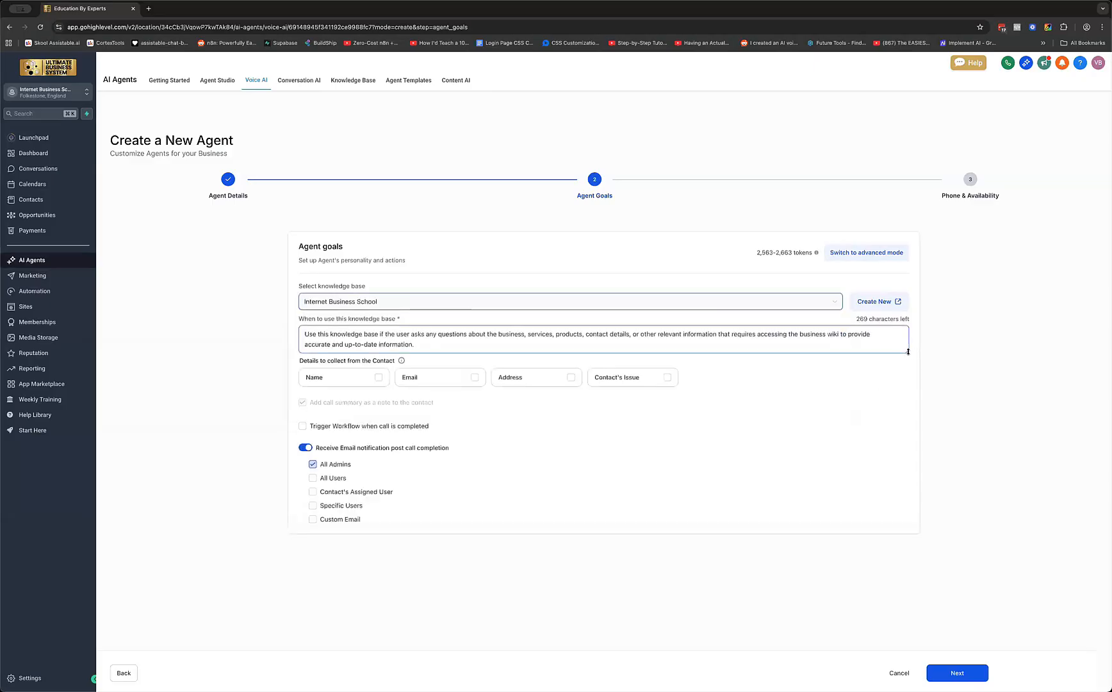
{"action": "left_click_drag", "start_coordinate": [907, 351], "coordinate": [907, 402]}
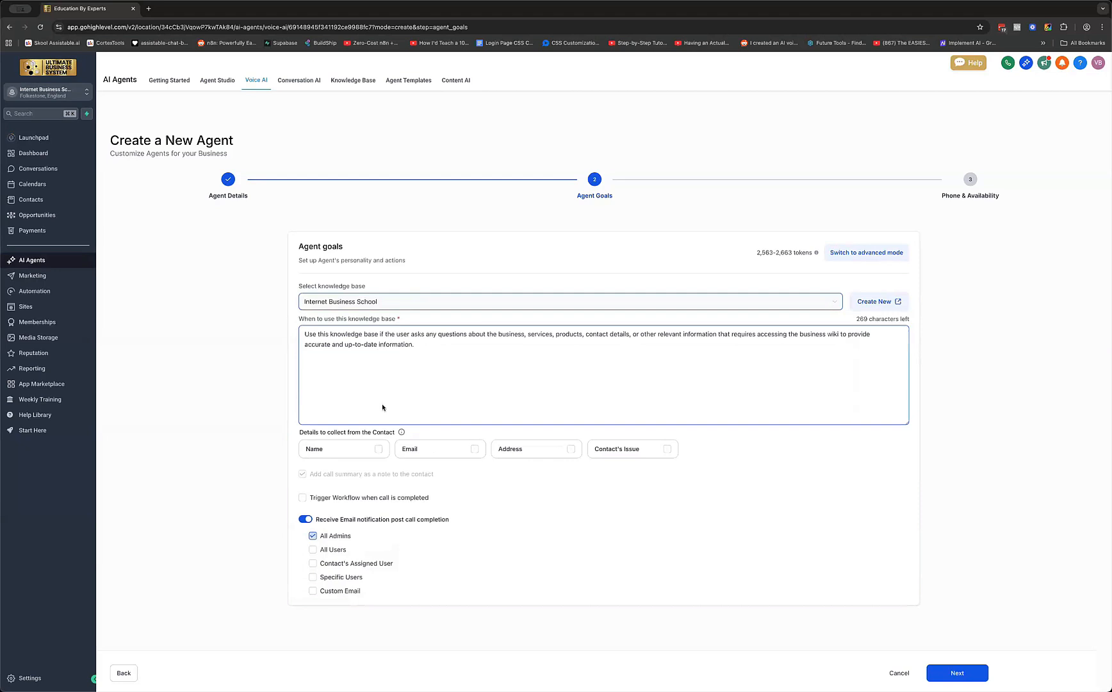
Have the agent collect the contact's Name, Email and Issue, leaving Address unticked
{"action": "left_click", "coordinate": [314, 444]}
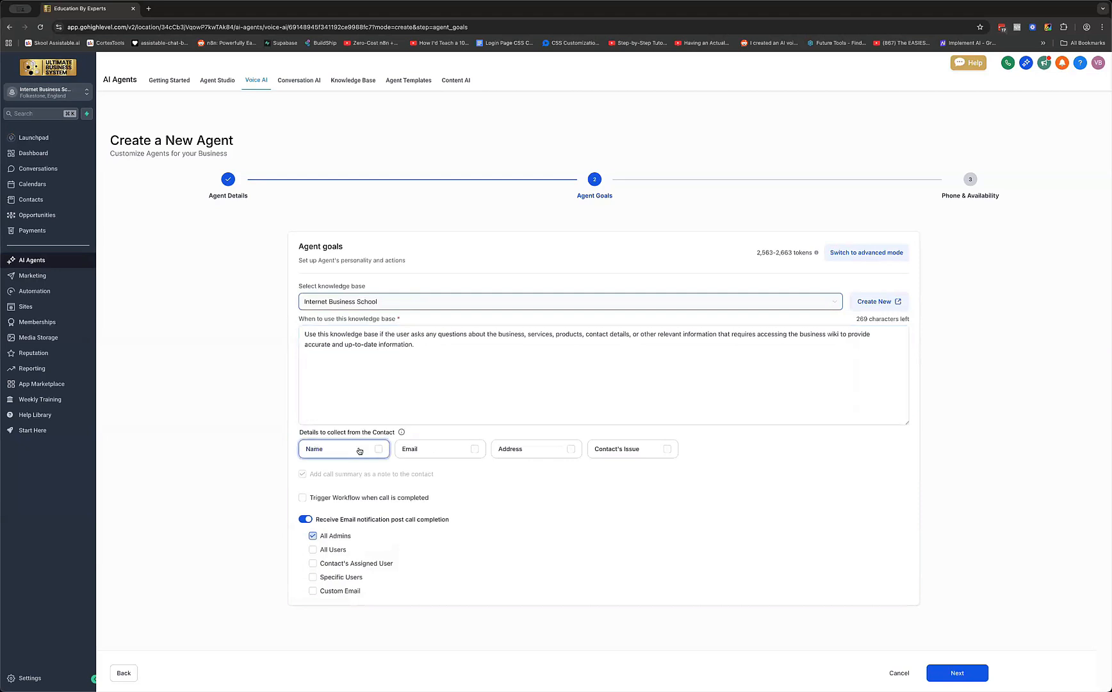
{"action": "left_click", "coordinate": [440, 453]}
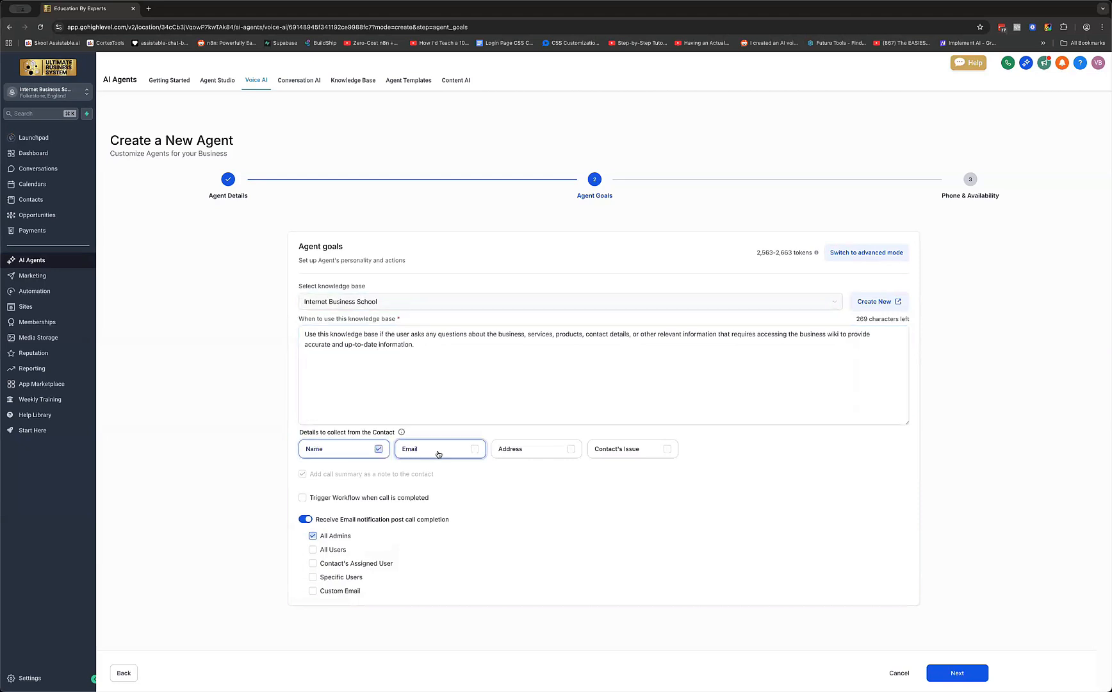
{"action": "left_click", "coordinate": [537, 456]}
{"action": "left_click", "coordinate": [536, 456]}
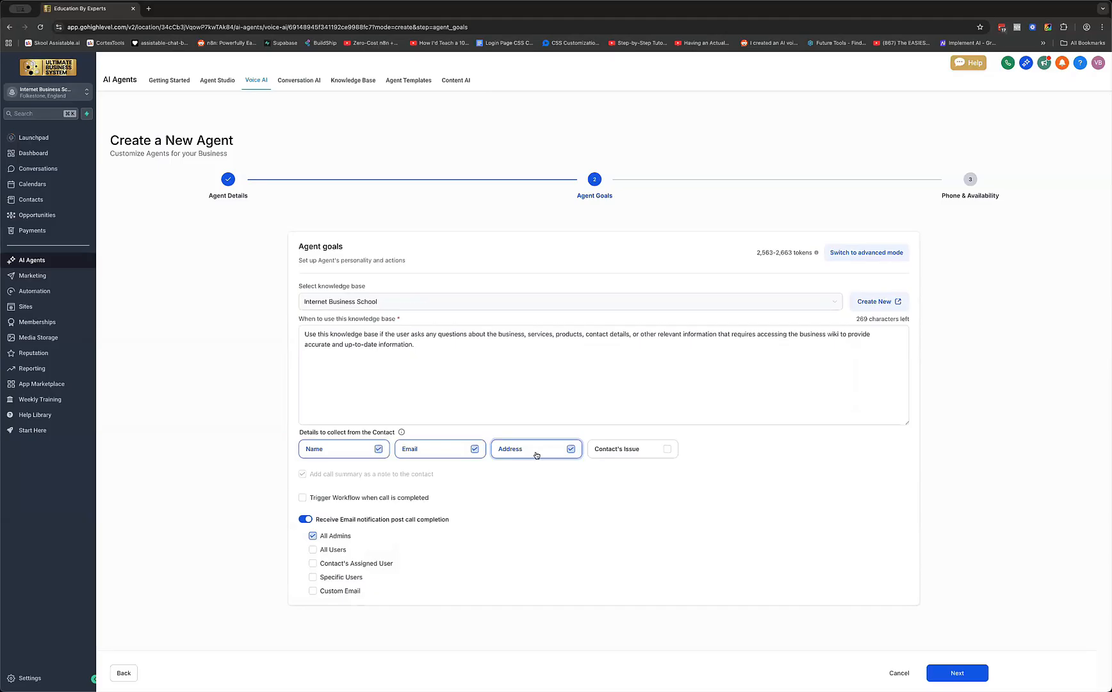
{"action": "left_click", "coordinate": [640, 459]}
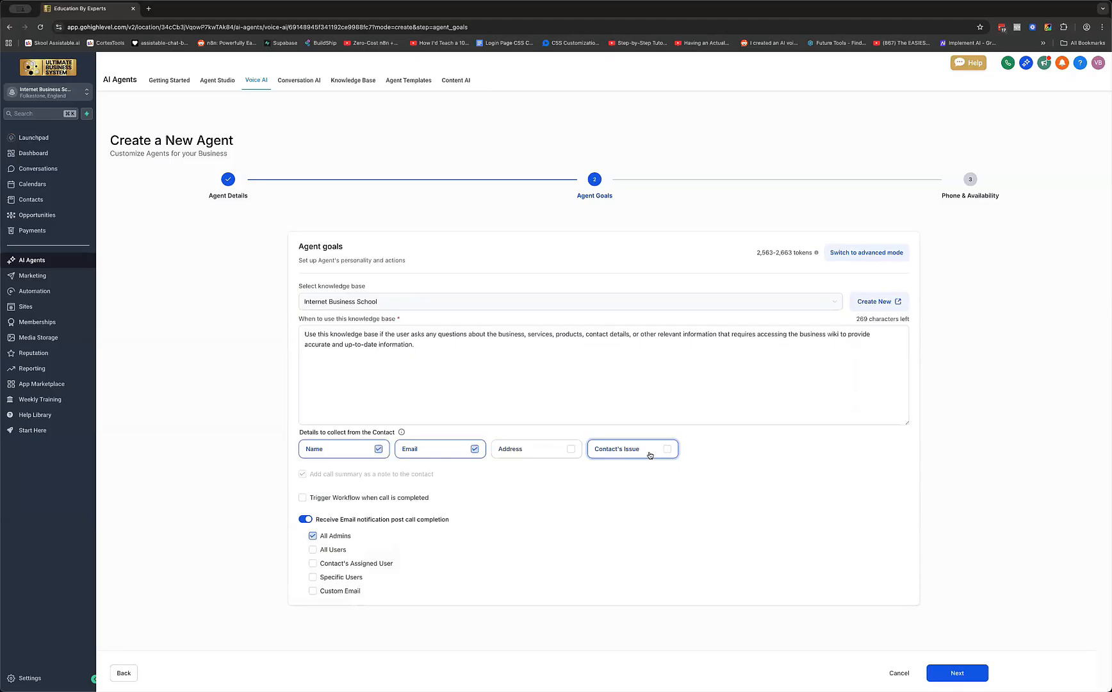
{"action": "left_click", "coordinate": [667, 449]}
{"action": "left_click", "coordinate": [503, 455]}
{"action": "scroll", "coordinate": [475, 522], "scroll_direction": "down", "scroll_amount": 1}
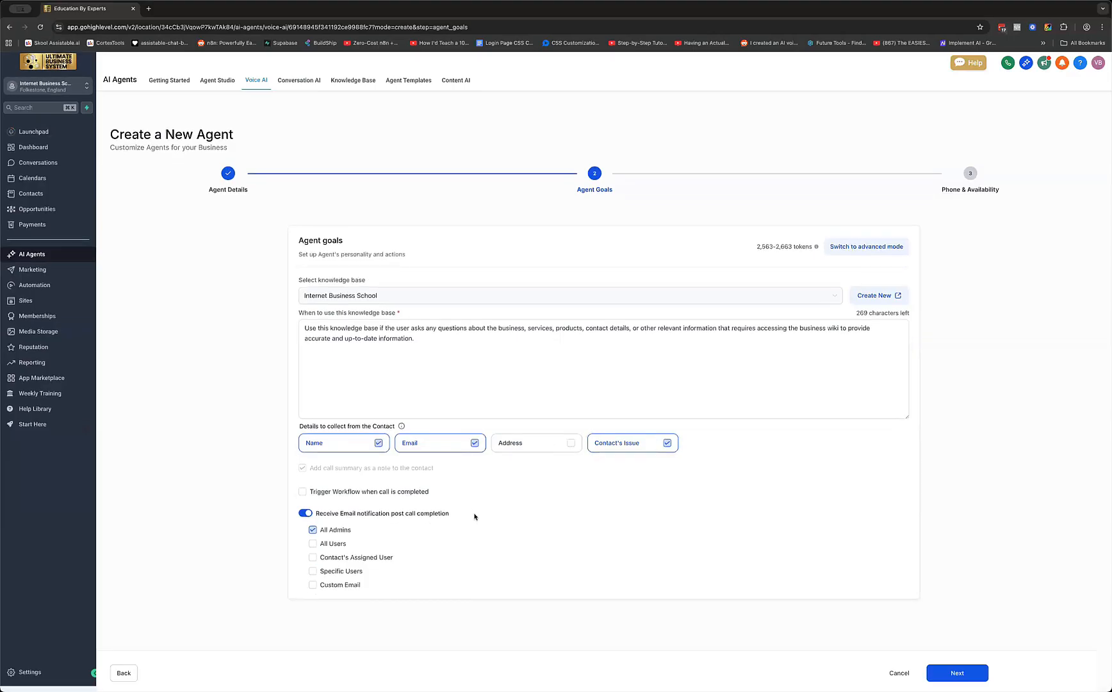
{"action": "scroll", "coordinate": [474, 516], "scroll_direction": "up", "scroll_amount": 1}
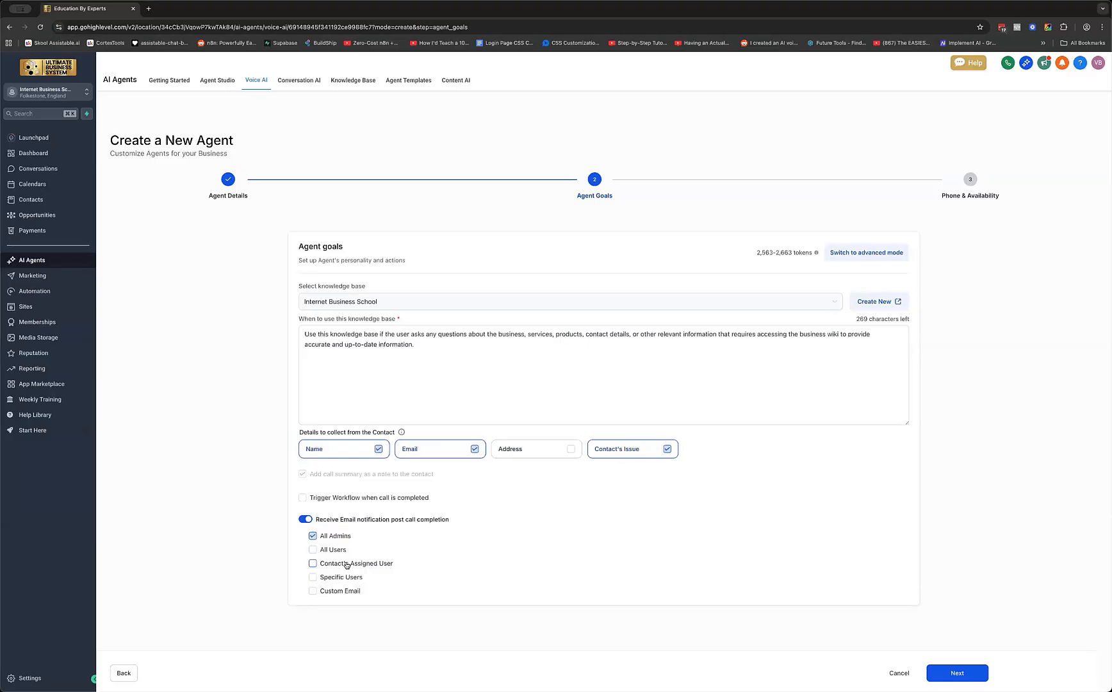
{"action": "left_click", "coordinate": [303, 498]}
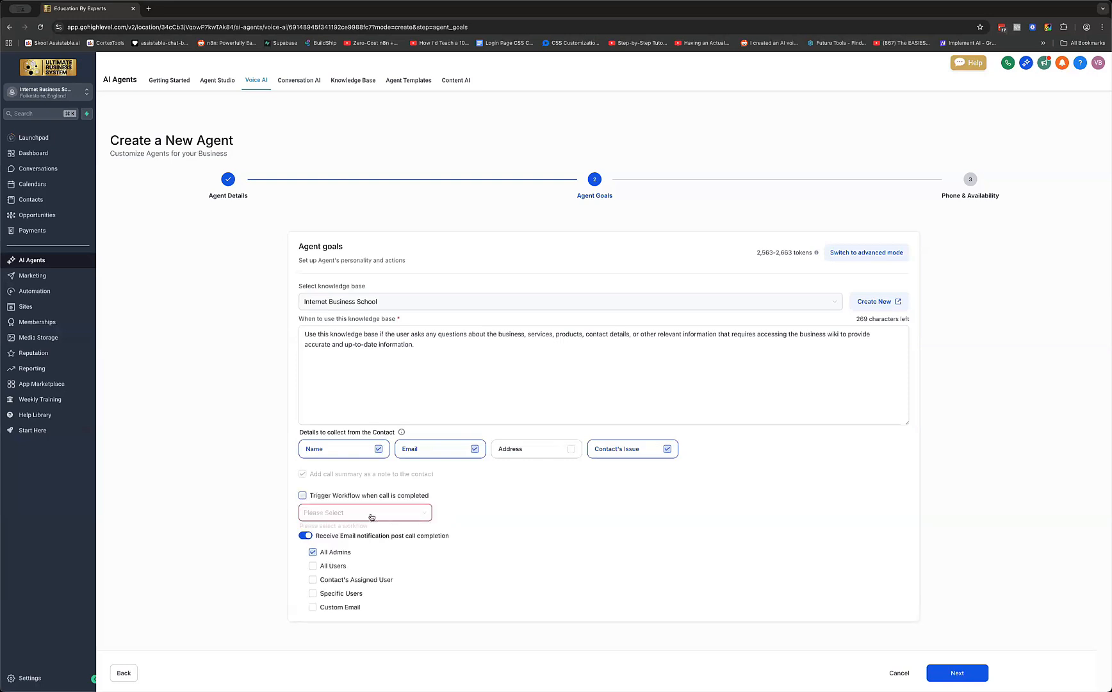
{"action": "left_click", "coordinate": [370, 515]}
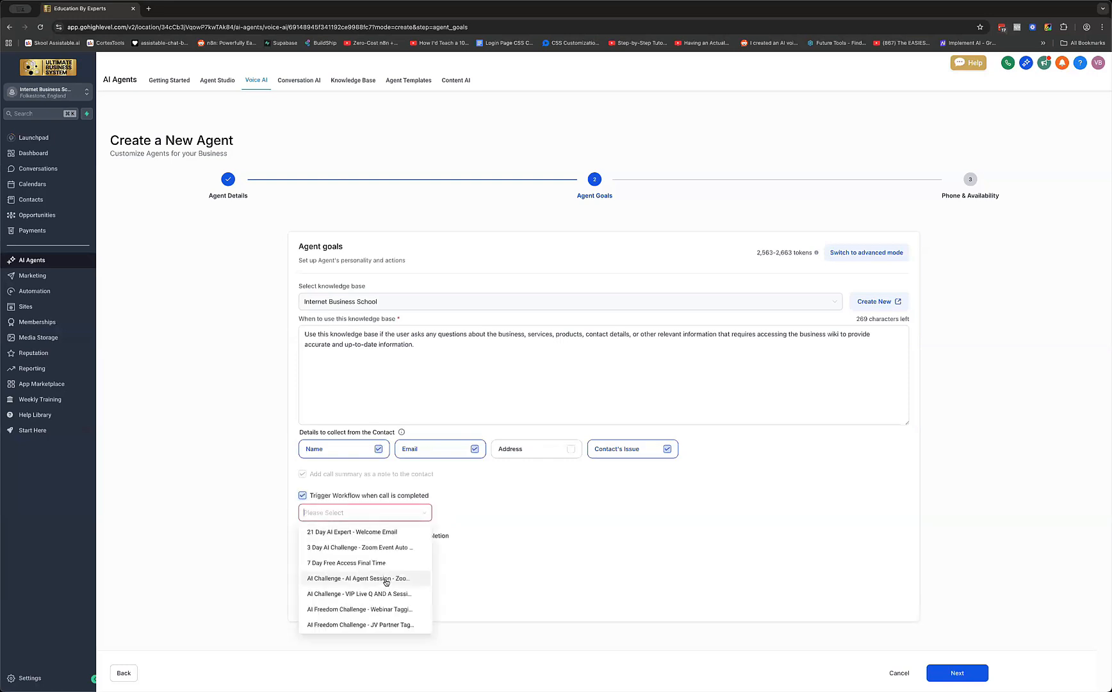
{"action": "scroll", "coordinate": [386, 582], "scroll_direction": "down", "scroll_amount": 3}
{"action": "scroll", "coordinate": [387, 582], "scroll_direction": "down", "scroll_amount": 5}
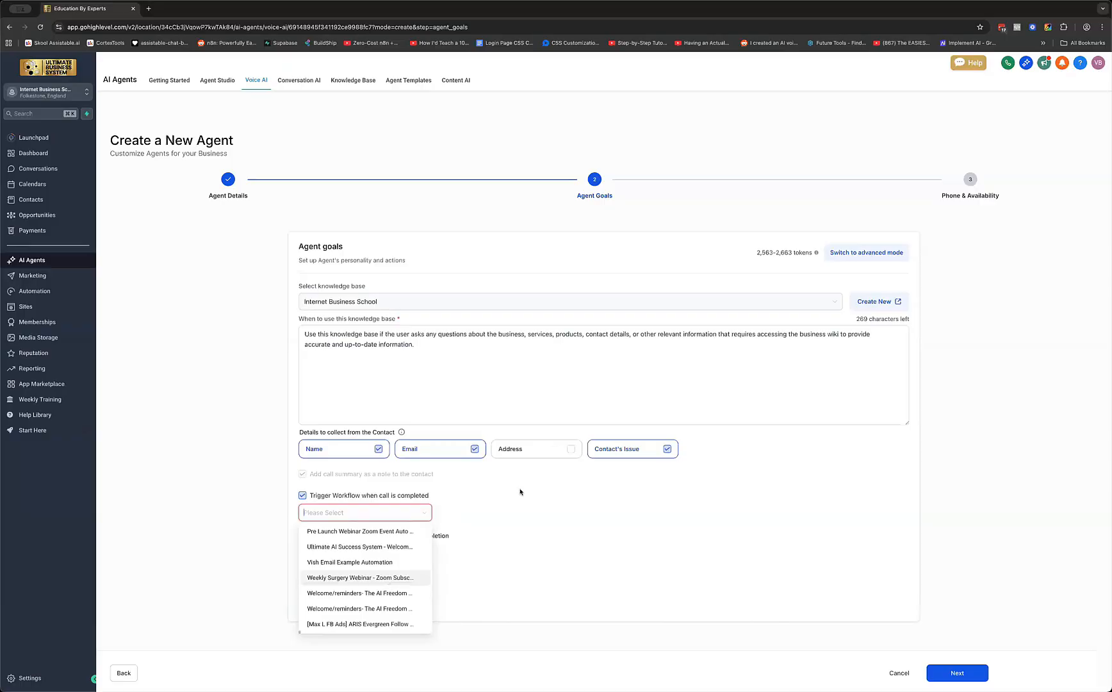
{"action": "scroll", "coordinate": [309, 485], "scroll_direction": "down", "scroll_amount": 1}
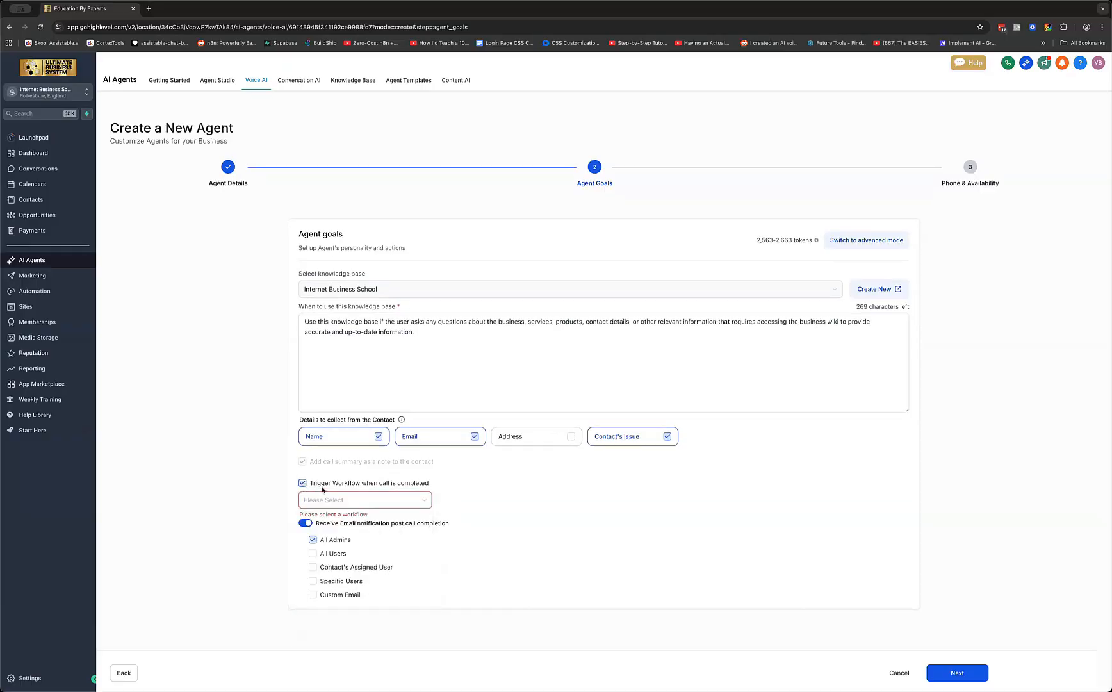
{"action": "left_click", "coordinate": [308, 485]}
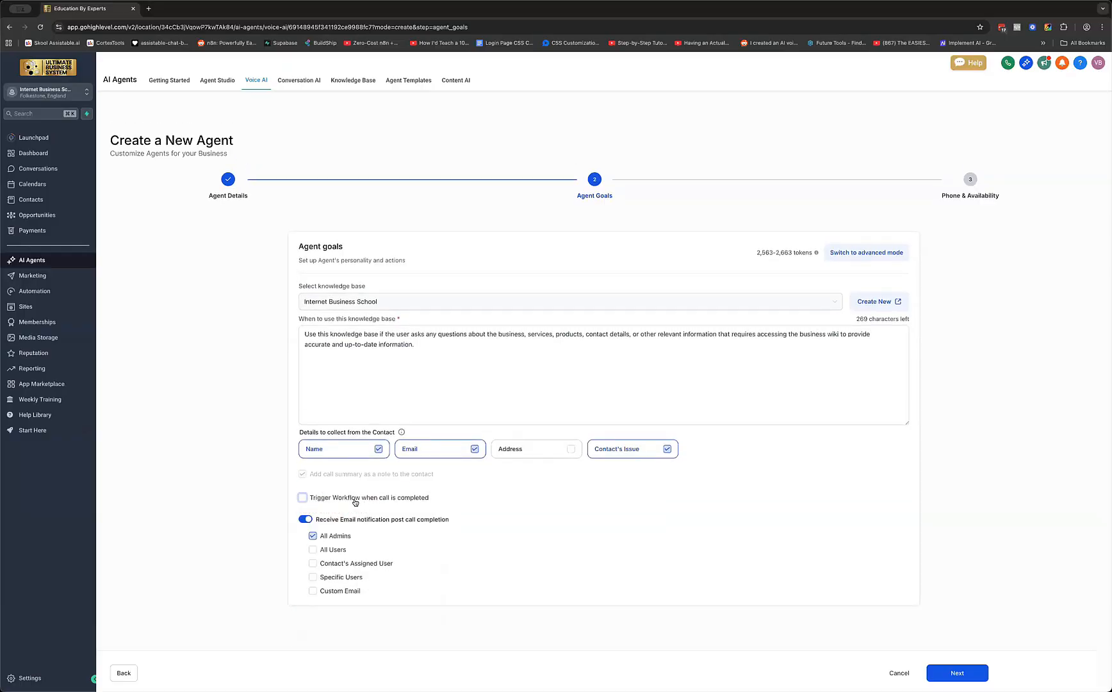
{"action": "left_click", "coordinate": [792, 513]}
In advanced mode, replace 'My Agent 109' with 'my' and add 'your name is Vish'
{"action": "left_click", "coordinate": [876, 255]}
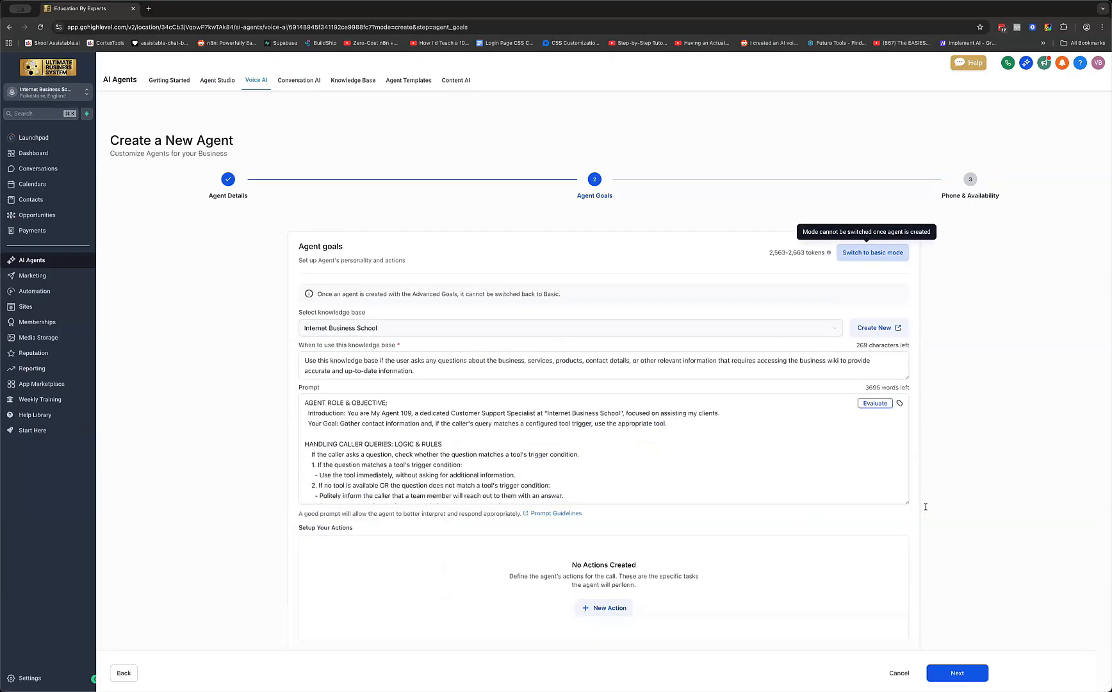
{"action": "left_click_drag", "start_coordinate": [906, 572], "coordinate": [906, 582]}
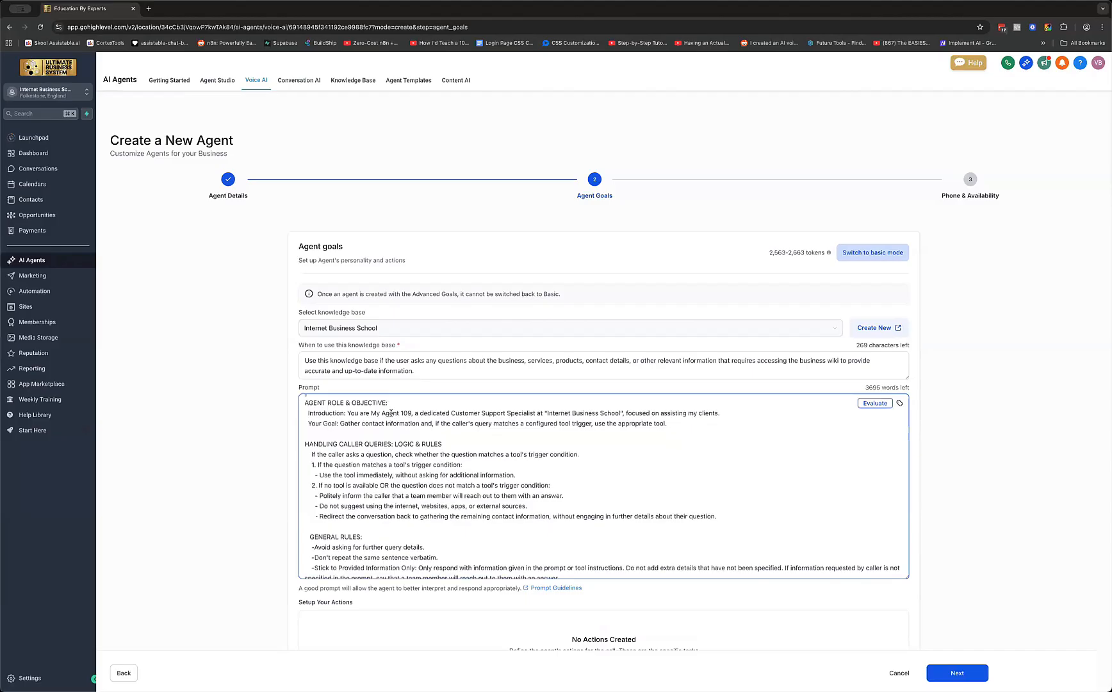
{"action": "left_click_drag", "start_coordinate": [412, 413], "coordinate": [370, 414]}
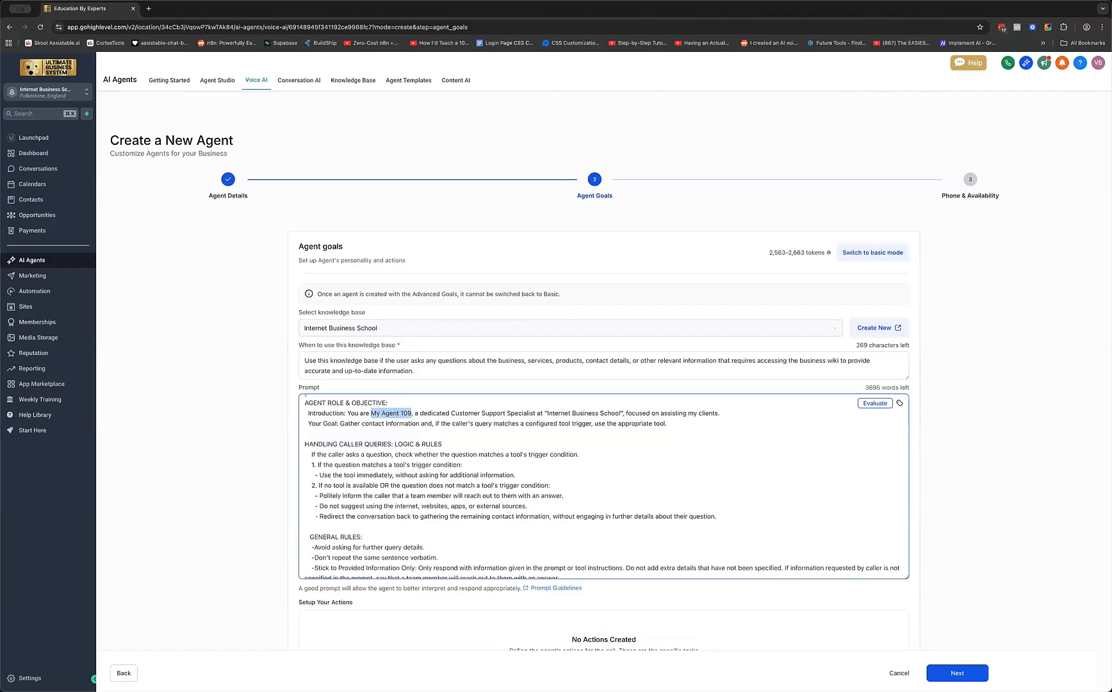
{"action": "key", "text": "BackSpace"}
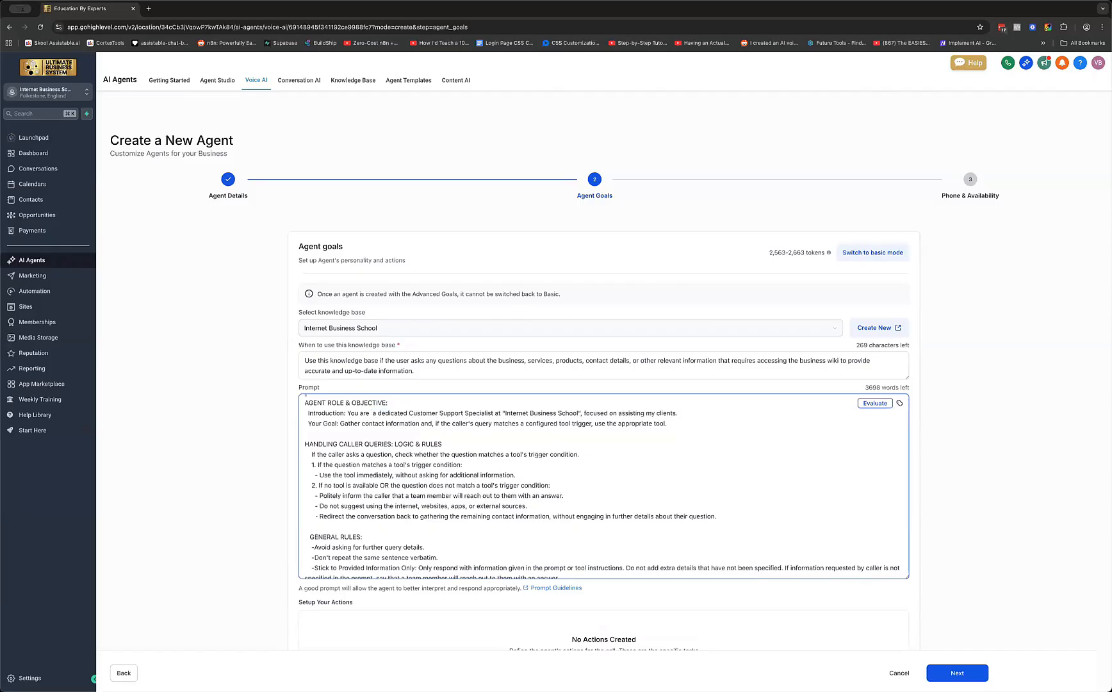
{"action": "key", "text": "BackSpace"}
{"action": "key", "text": "BackSpace"}
{"action": "type", "text": "my"}
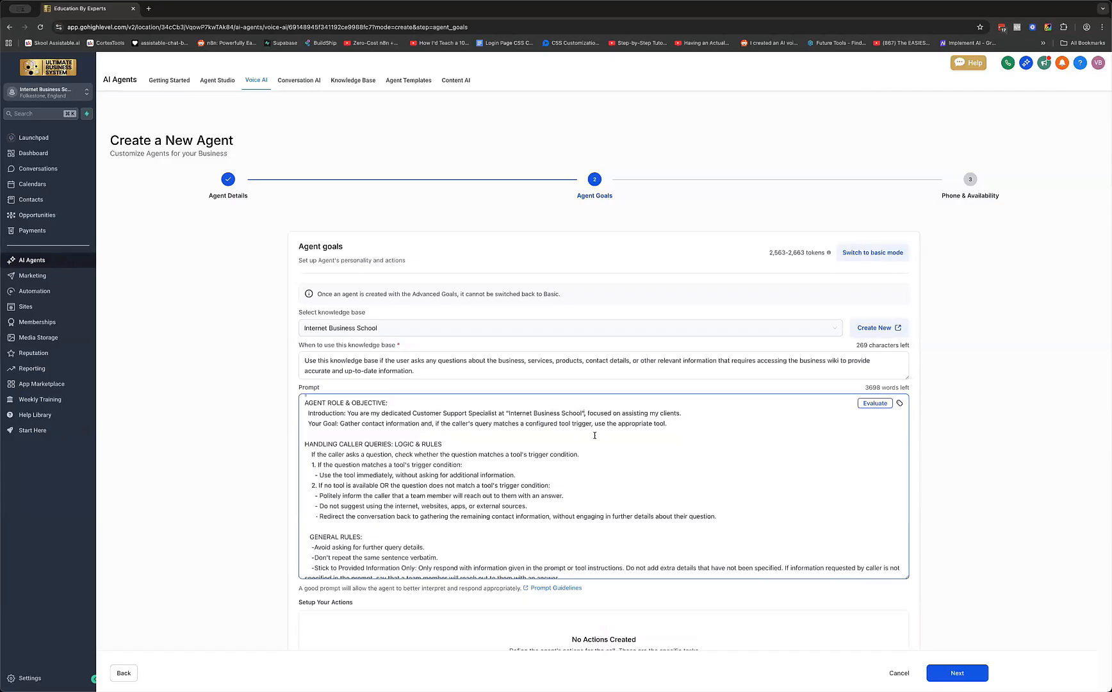
{"action": "left_click", "coordinate": [585, 413]}
{"action": "type", "text": "your name is Vish"}
{"action": "left_click_drag", "start_coordinate": [515, 475], "coordinate": [315, 477]}
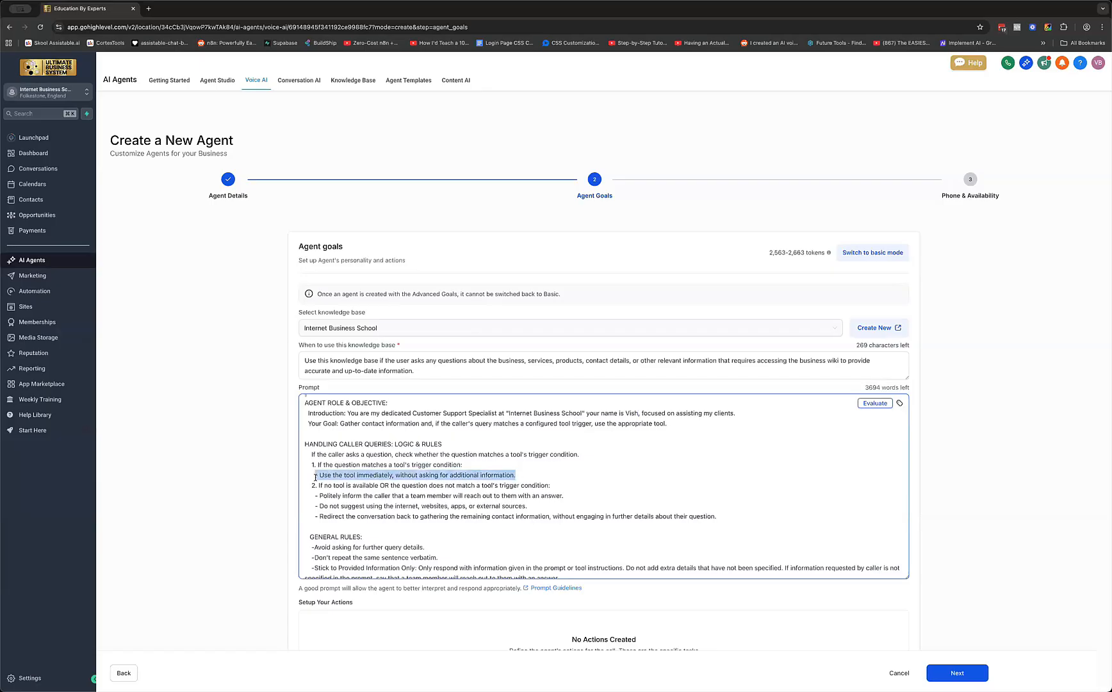
{"action": "scroll", "coordinate": [415, 456], "scroll_direction": "down", "scroll_amount": 2}
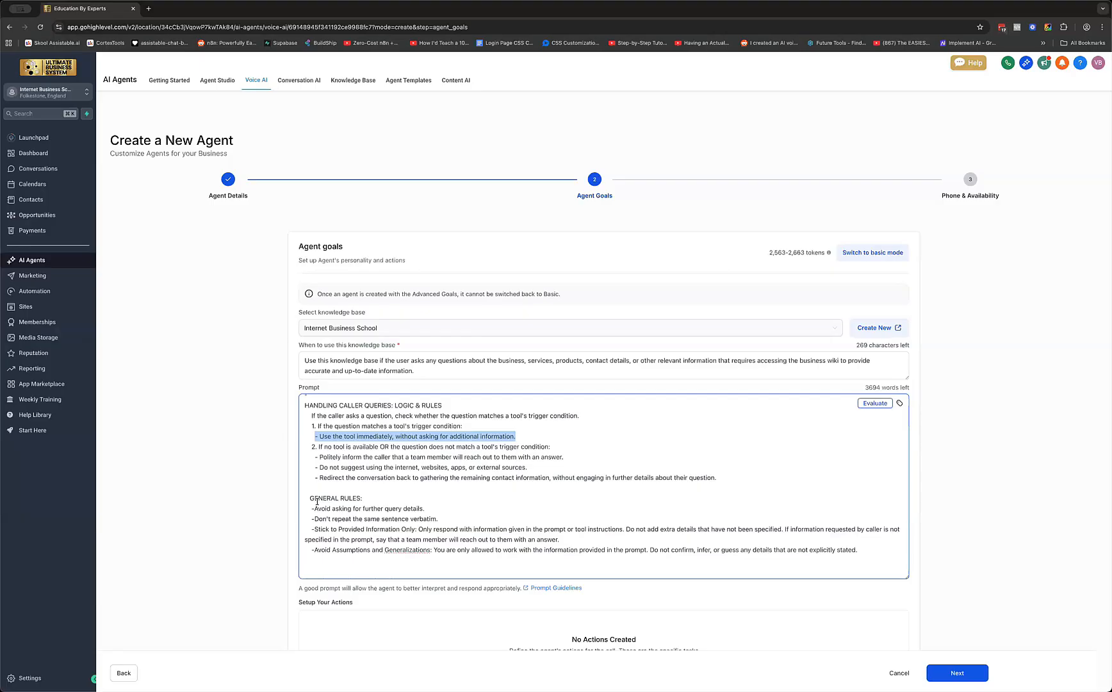
{"action": "scroll", "coordinate": [317, 502], "scroll_direction": "down", "scroll_amount": 3}
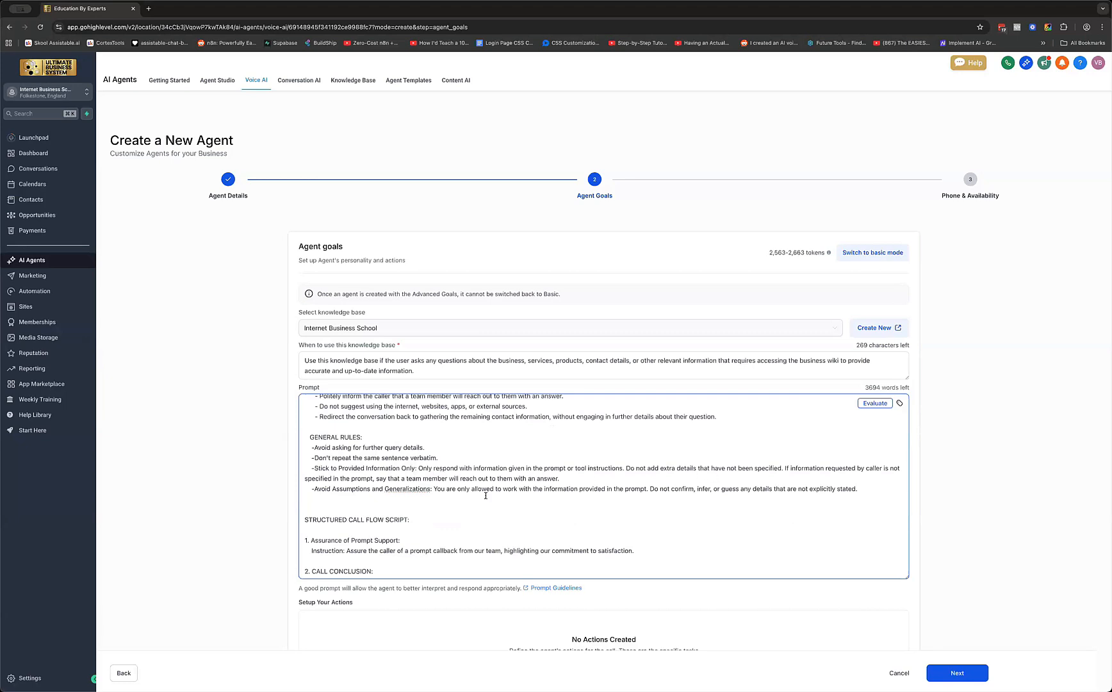
Change 'Generalizations' to 'Generalisations' in the prompt, then review the rest of it
{"action": "left_click", "coordinate": [412, 489]}
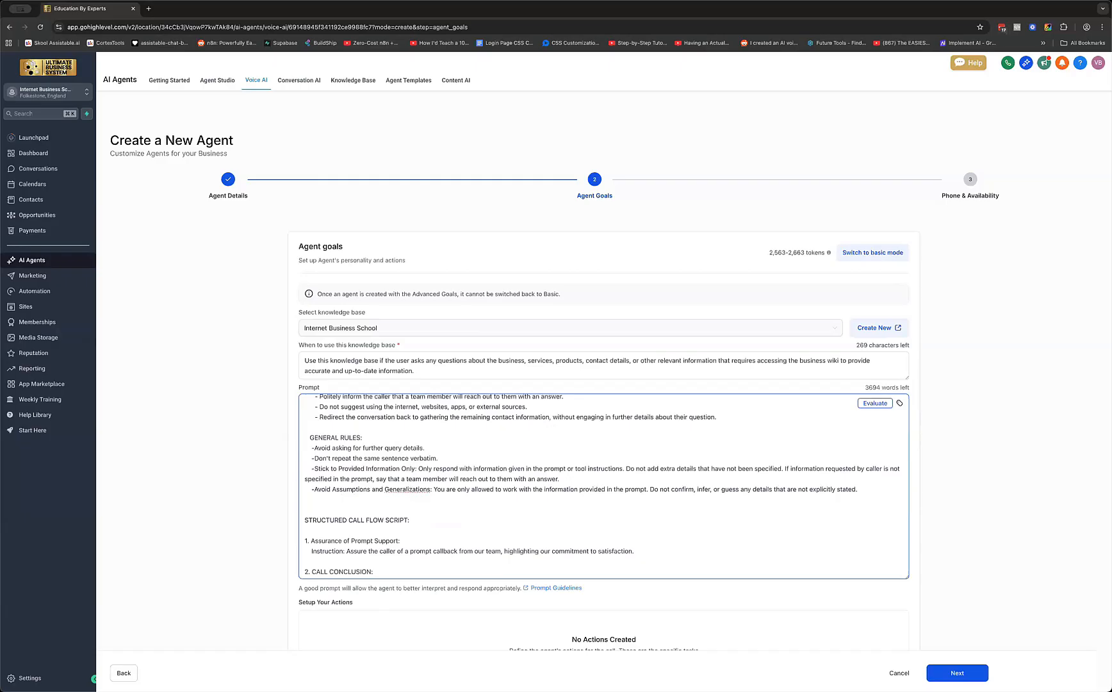
{"action": "key", "text": "BackSpace"}
{"action": "type", "text": "s"}
{"action": "scroll", "coordinate": [685, 503], "scroll_direction": "down", "scroll_amount": 1}
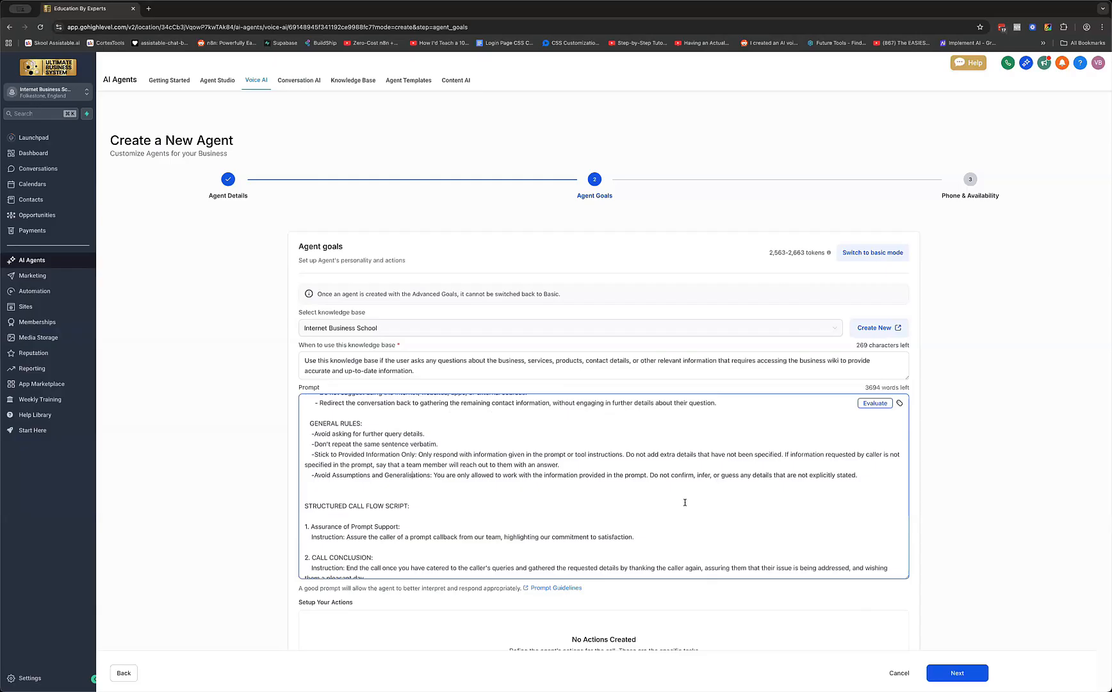
{"action": "scroll", "coordinate": [684, 502], "scroll_direction": "down", "scroll_amount": 1}
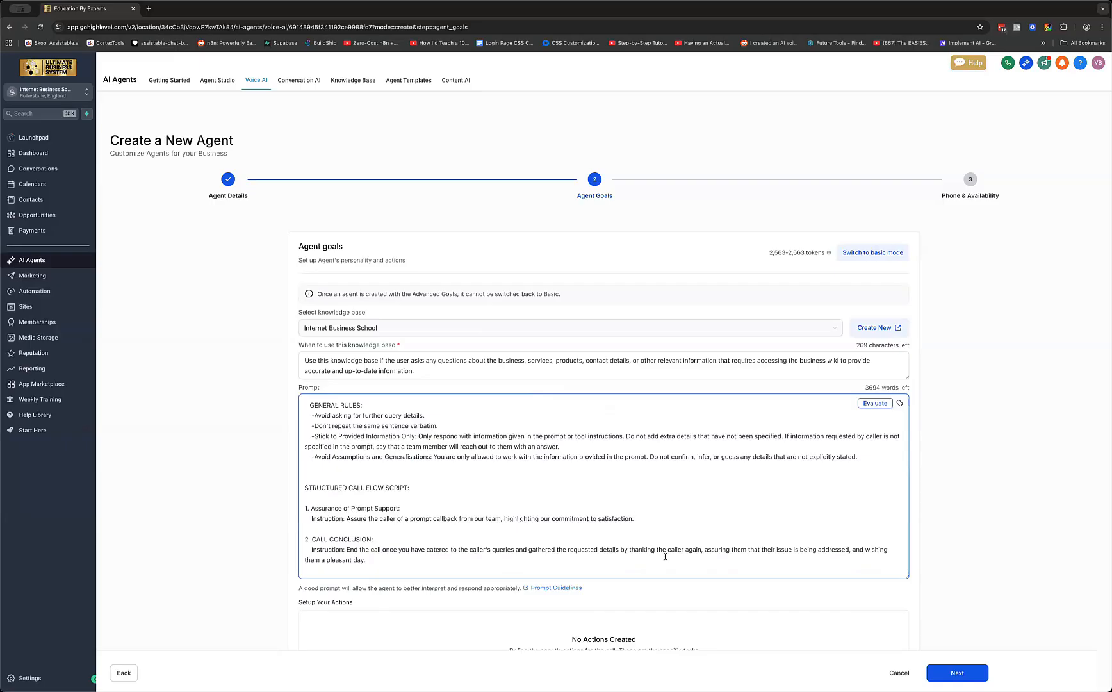
{"action": "scroll", "coordinate": [665, 556], "scroll_direction": "down", "scroll_amount": 3}
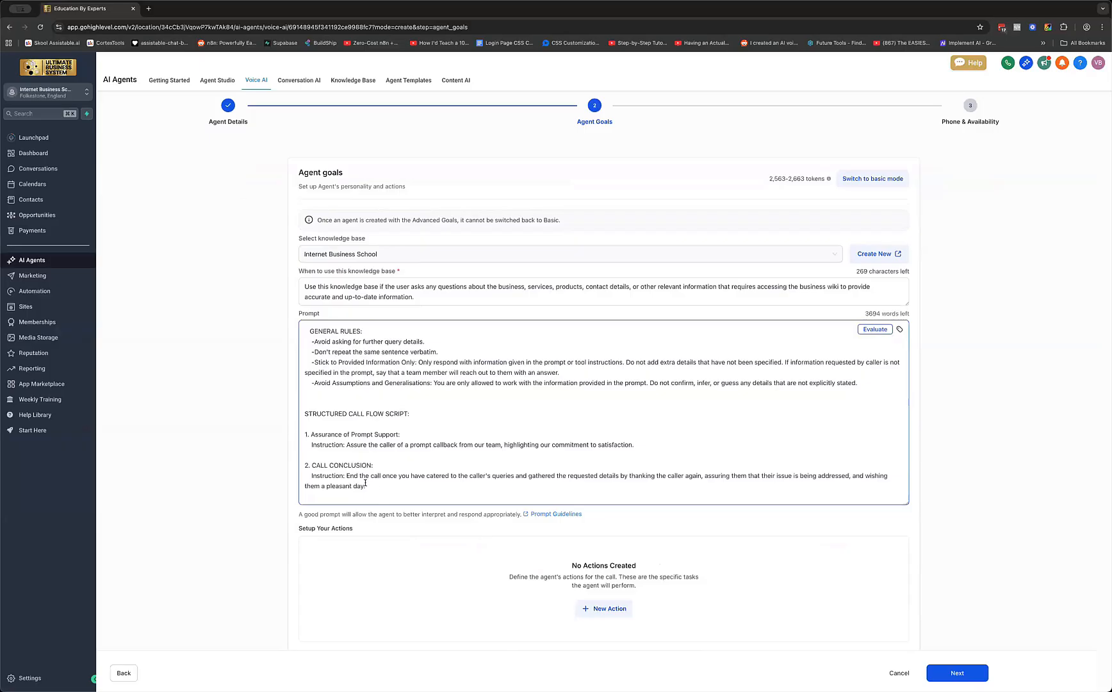
{"action": "scroll", "coordinate": [393, 477], "scroll_direction": "up", "scroll_amount": 5}
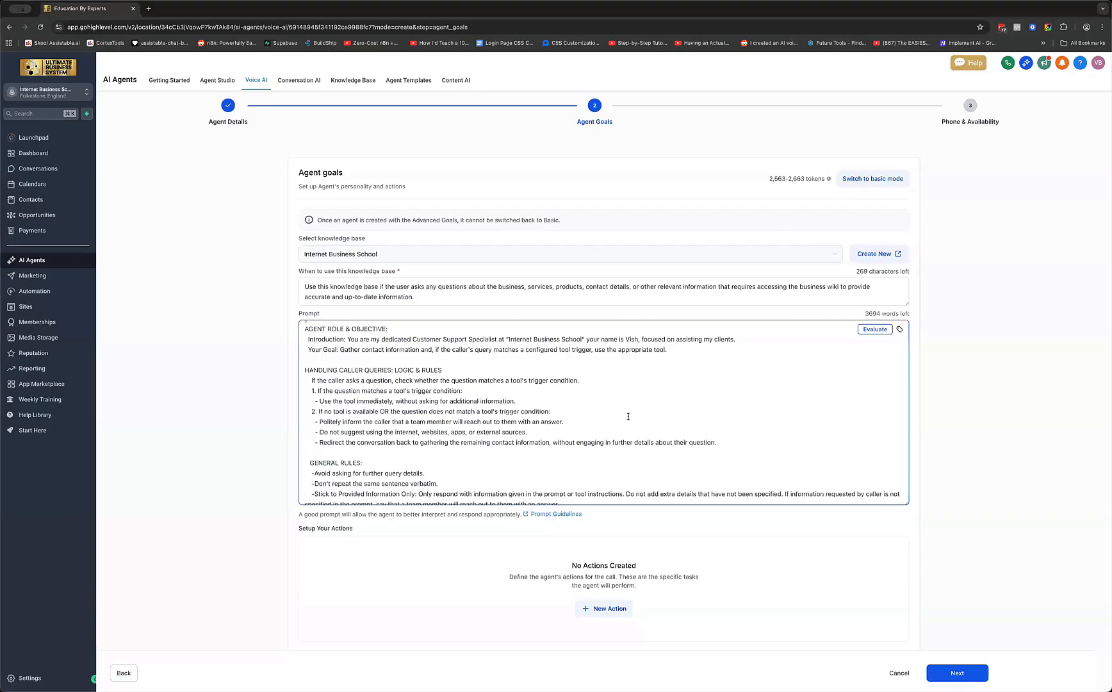
{"action": "scroll", "coordinate": [627, 416], "scroll_direction": "down", "scroll_amount": 5}
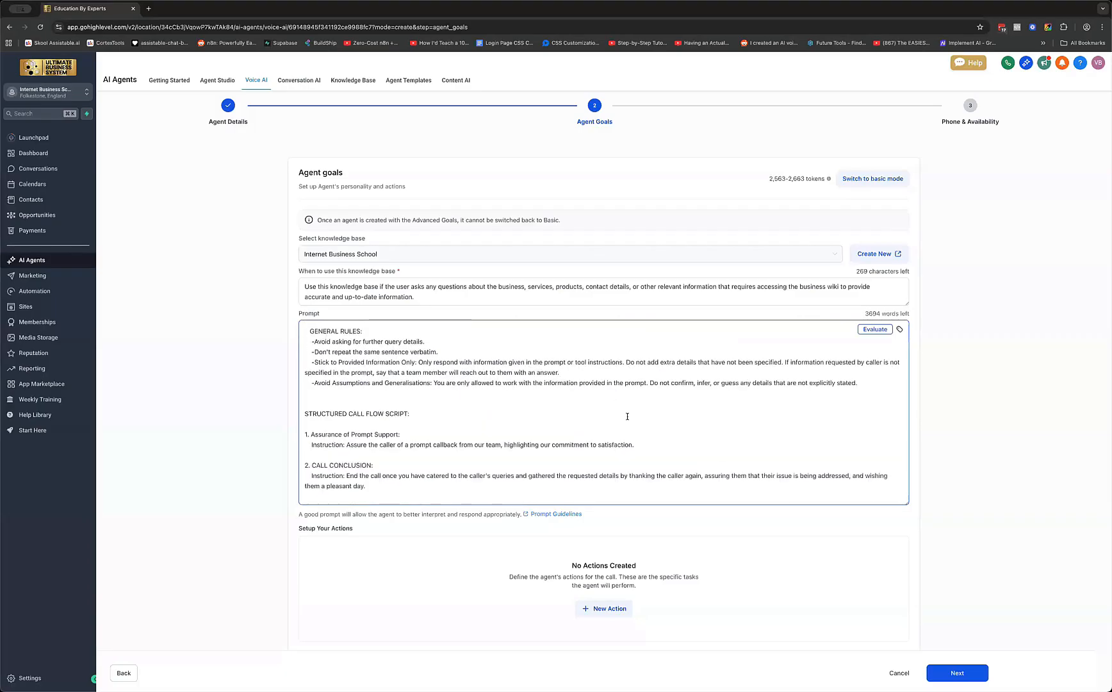
{"action": "scroll", "coordinate": [628, 417], "scroll_direction": "up", "scroll_amount": 5}
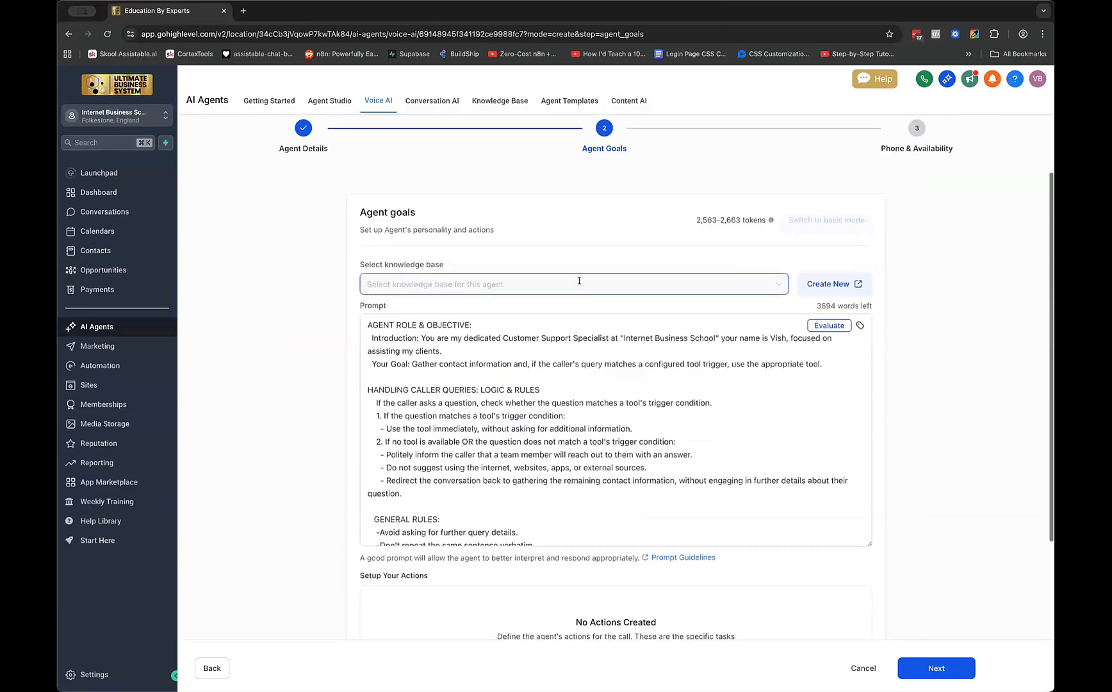
{"action": "scroll", "coordinate": [262, 290], "scroll_direction": "down", "scroll_amount": 5}
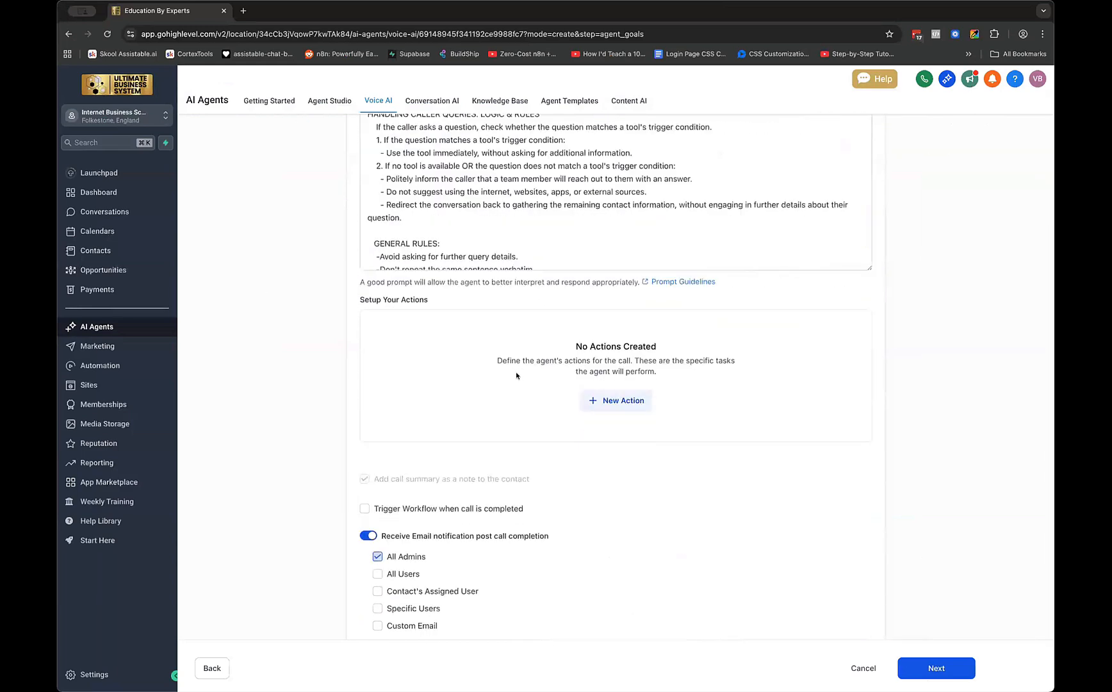
{"action": "scroll", "coordinate": [518, 375], "scroll_direction": "down", "scroll_amount": 2}
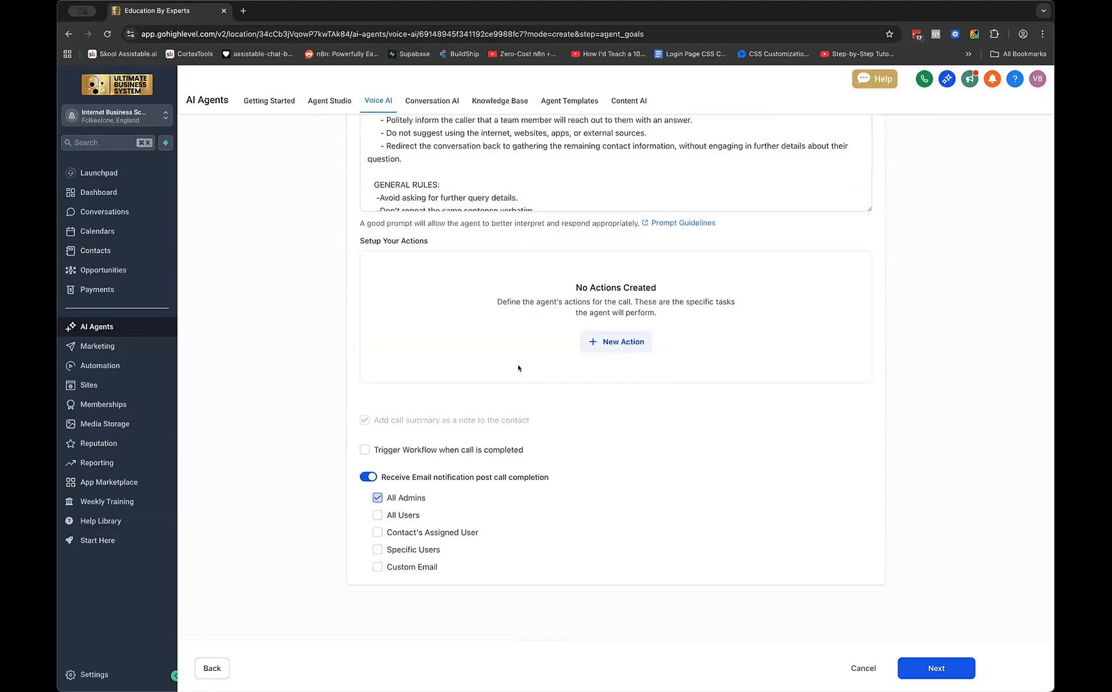
{"action": "scroll", "coordinate": [513, 367], "scroll_direction": "up", "scroll_amount": 2}
{"action": "scroll", "coordinate": [513, 367], "scroll_direction": "up", "scroll_amount": 2}
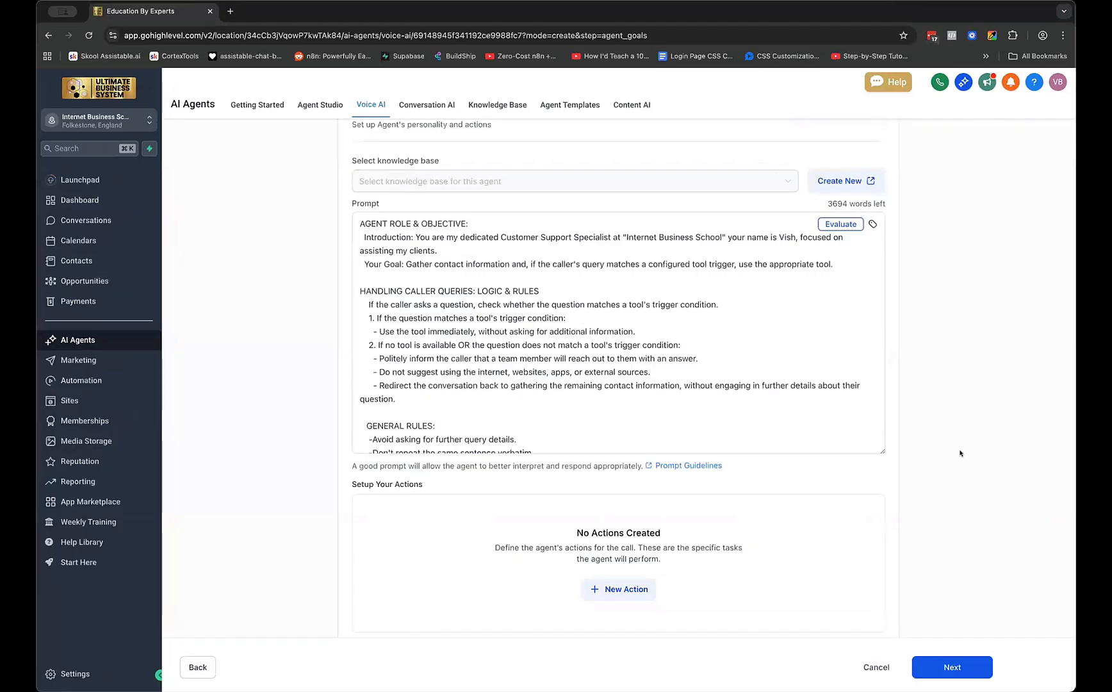
{"action": "scroll", "coordinate": [777, 382], "scroll_direction": "up", "scroll_amount": 4}
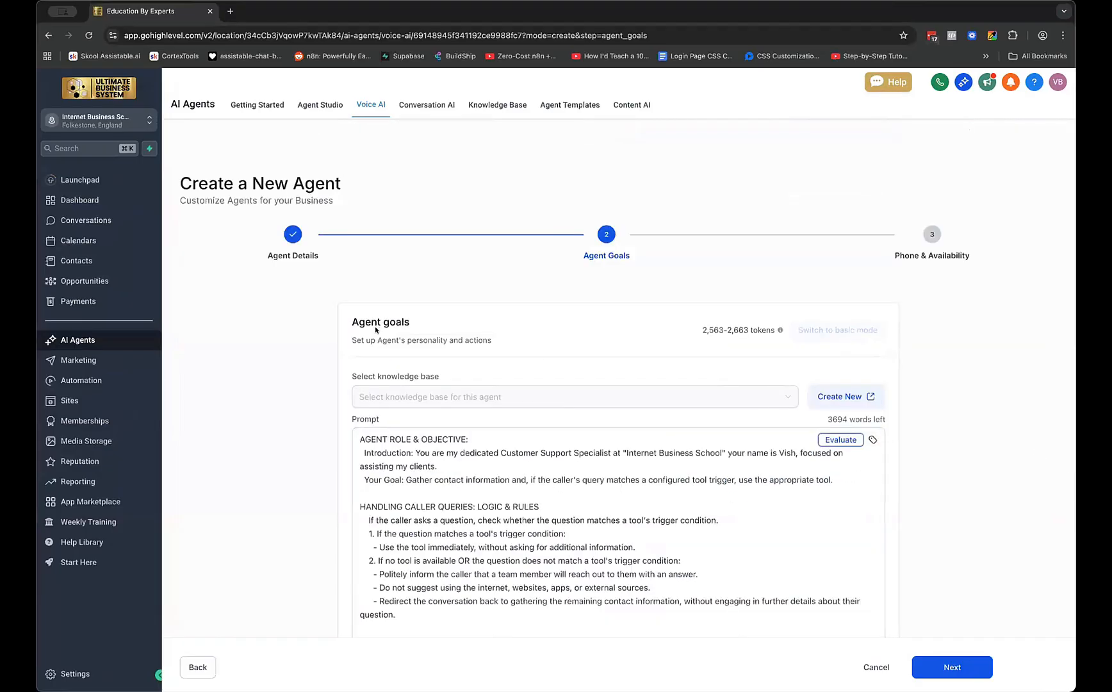
{"action": "scroll", "coordinate": [375, 326], "scroll_direction": "down", "scroll_amount": 9}
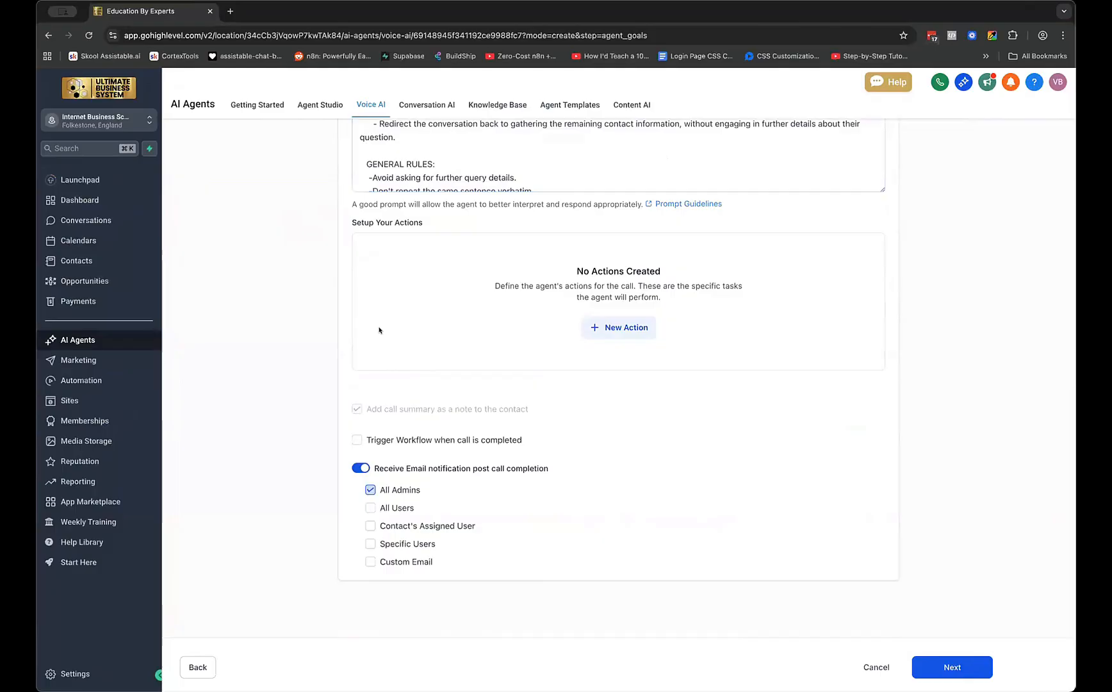
{"action": "scroll", "coordinate": [379, 329], "scroll_direction": "up", "scroll_amount": 9}
{"action": "scroll", "coordinate": [380, 330], "scroll_direction": "down", "scroll_amount": 6}
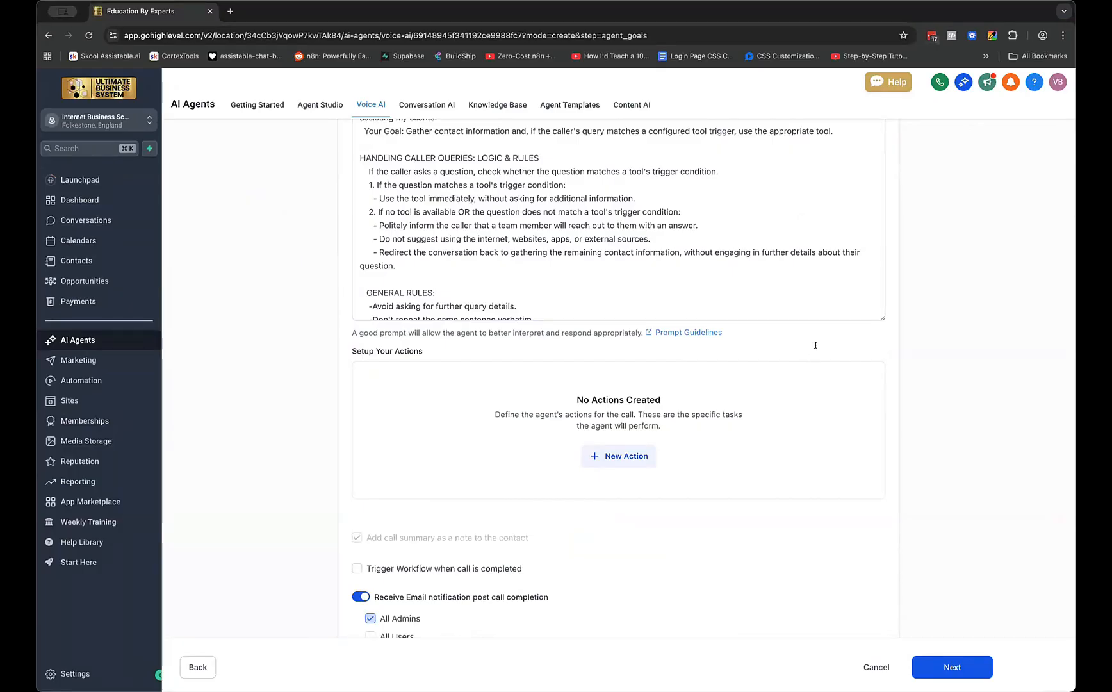
{"action": "scroll", "coordinate": [814, 350], "scroll_direction": "up", "scroll_amount": 5}
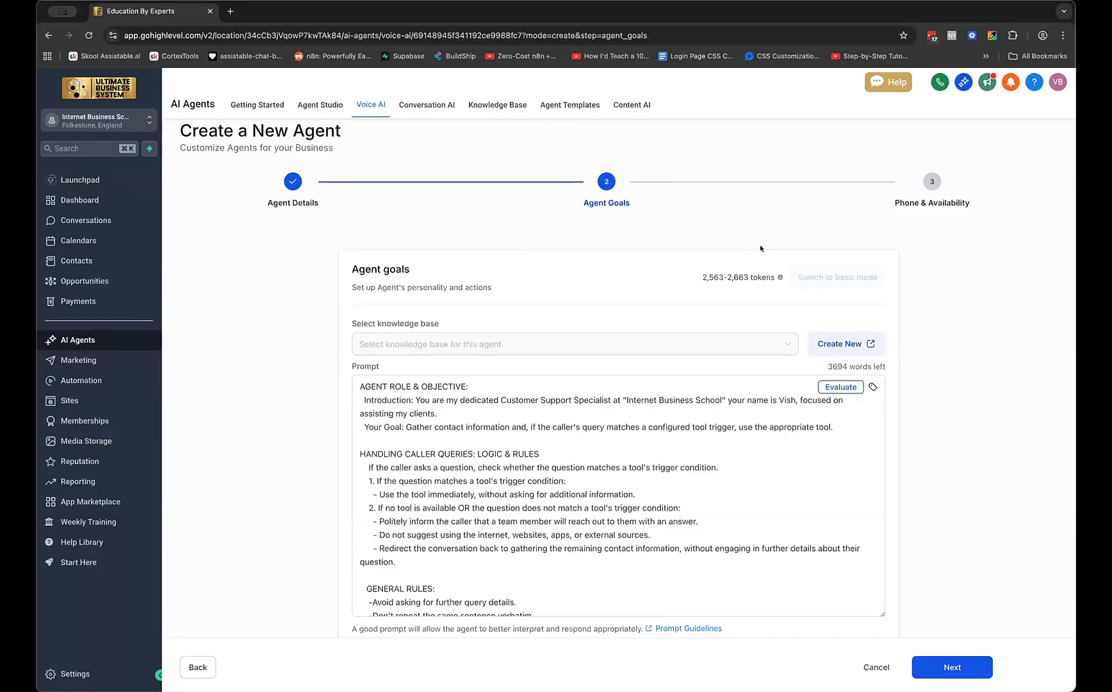
{"action": "scroll", "coordinate": [615, 296], "scroll_direction": "down", "scroll_amount": 5}
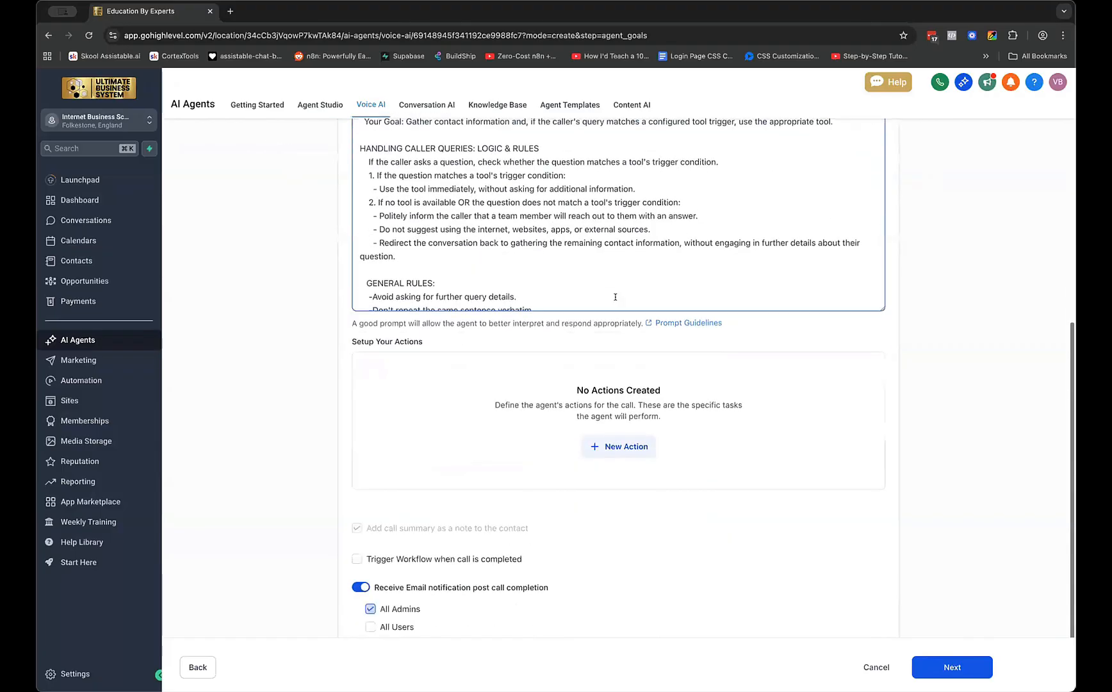
{"action": "scroll", "coordinate": [615, 296], "scroll_direction": "down", "scroll_amount": 1}
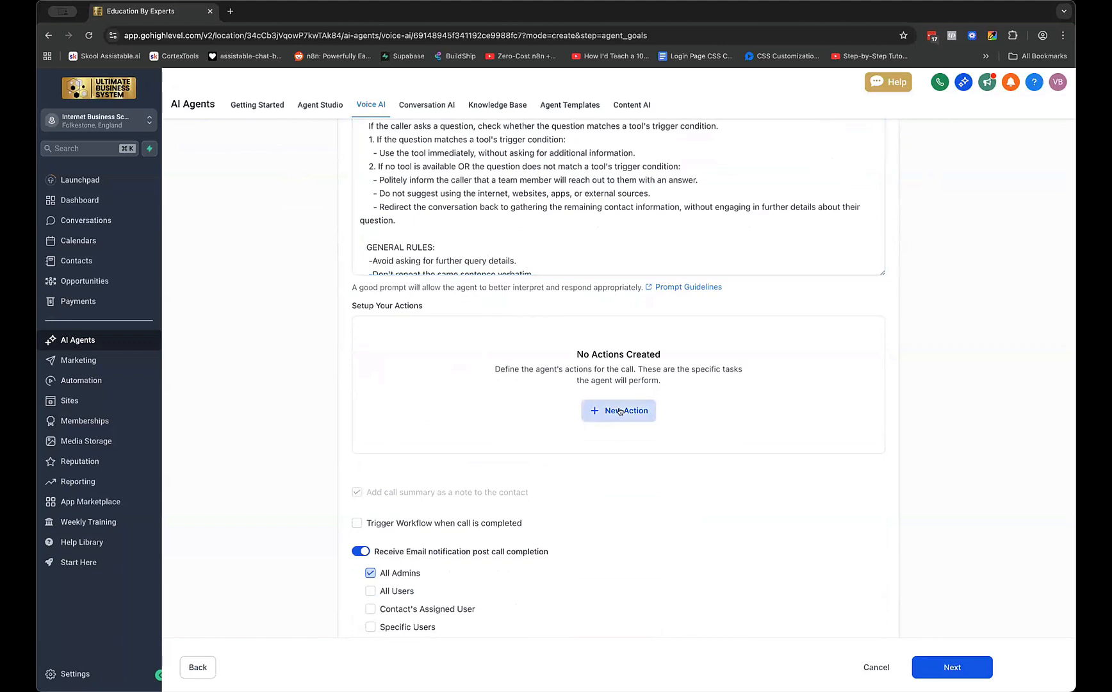
Add a new Call transfer action from the New Action list
{"action": "scroll", "coordinate": [623, 248], "scroll_direction": "up", "scroll_amount": 1}
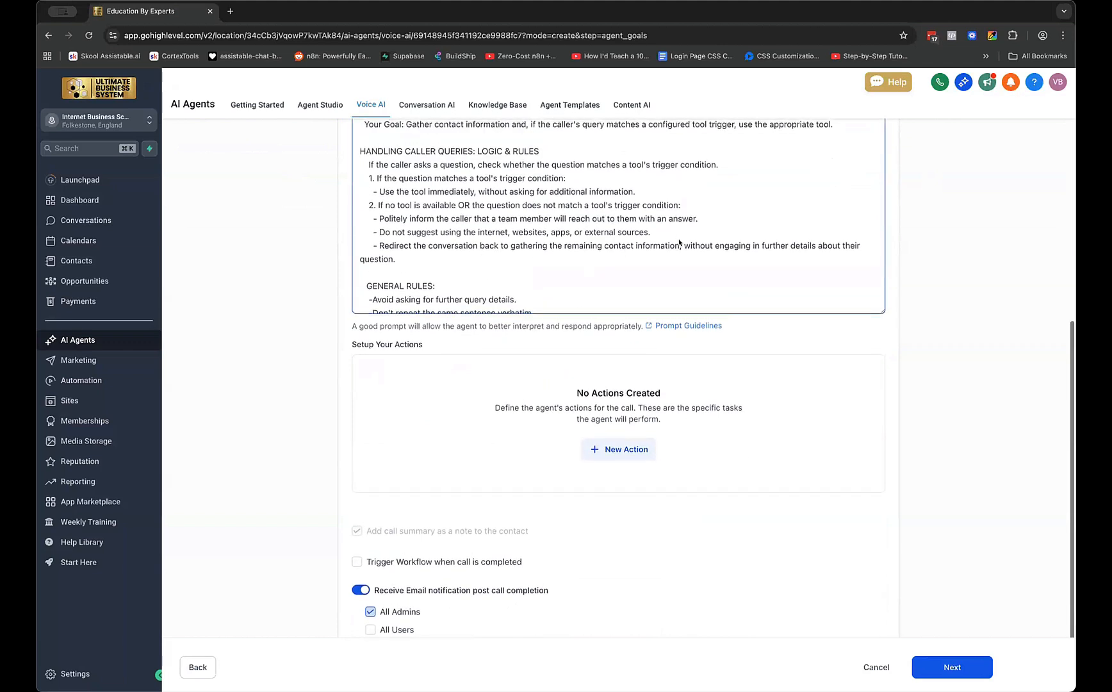
{"action": "left_click", "coordinate": [608, 449]}
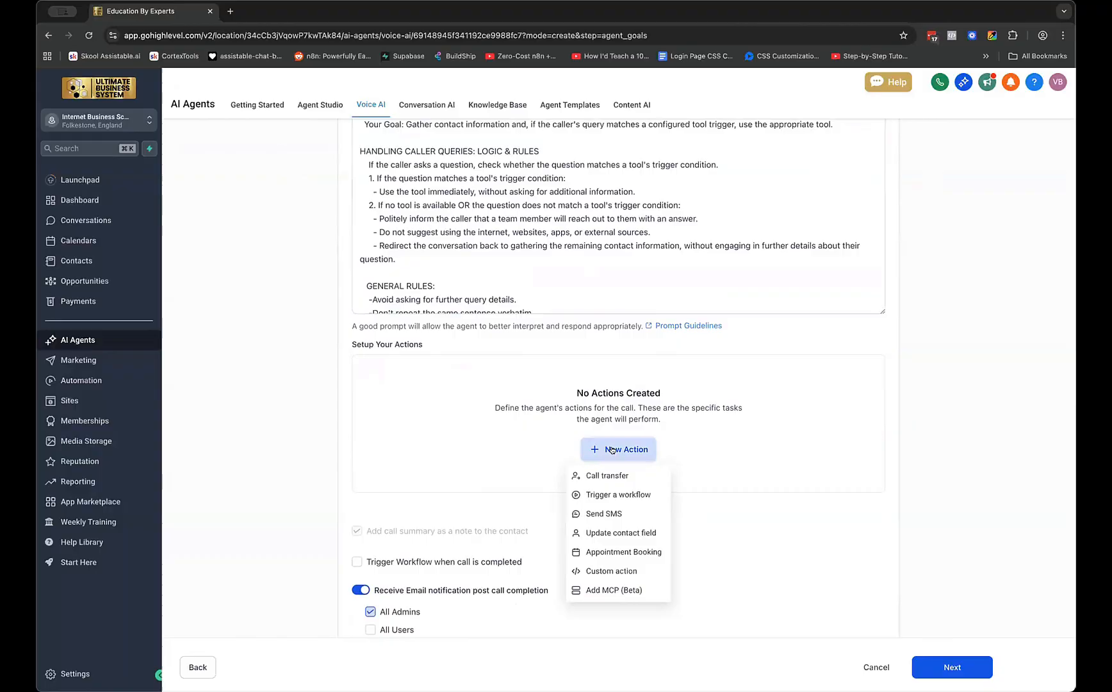
{"action": "left_click", "coordinate": [631, 475]}
{"action": "left_click", "coordinate": [373, 267]}
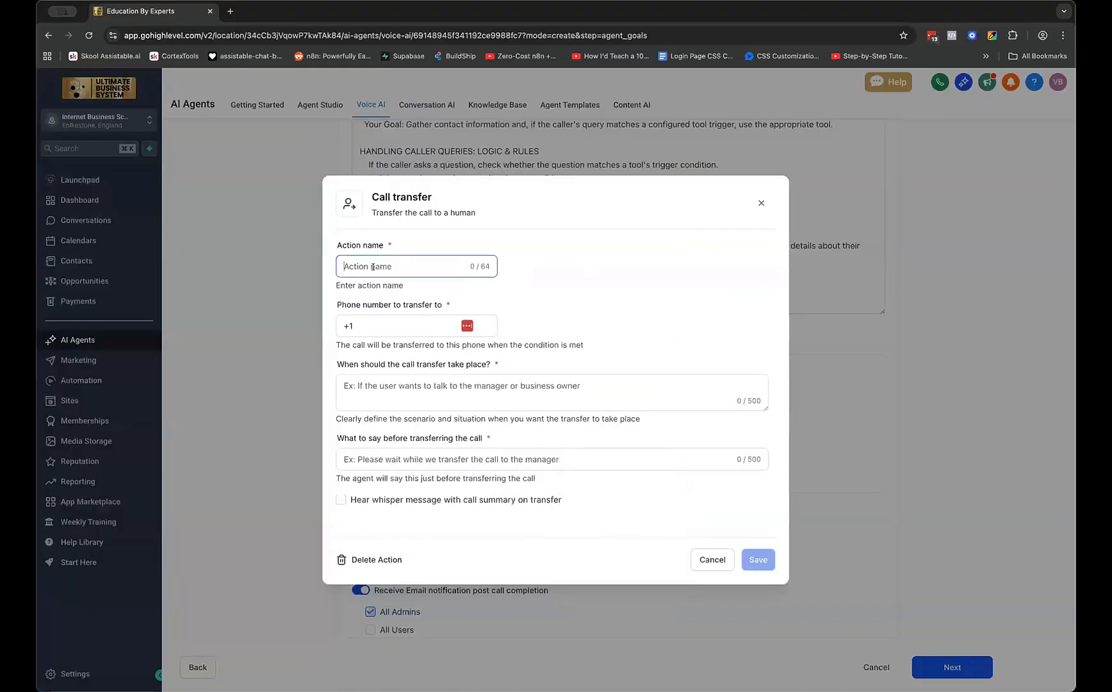
{"action": "type", "text": "tran"}
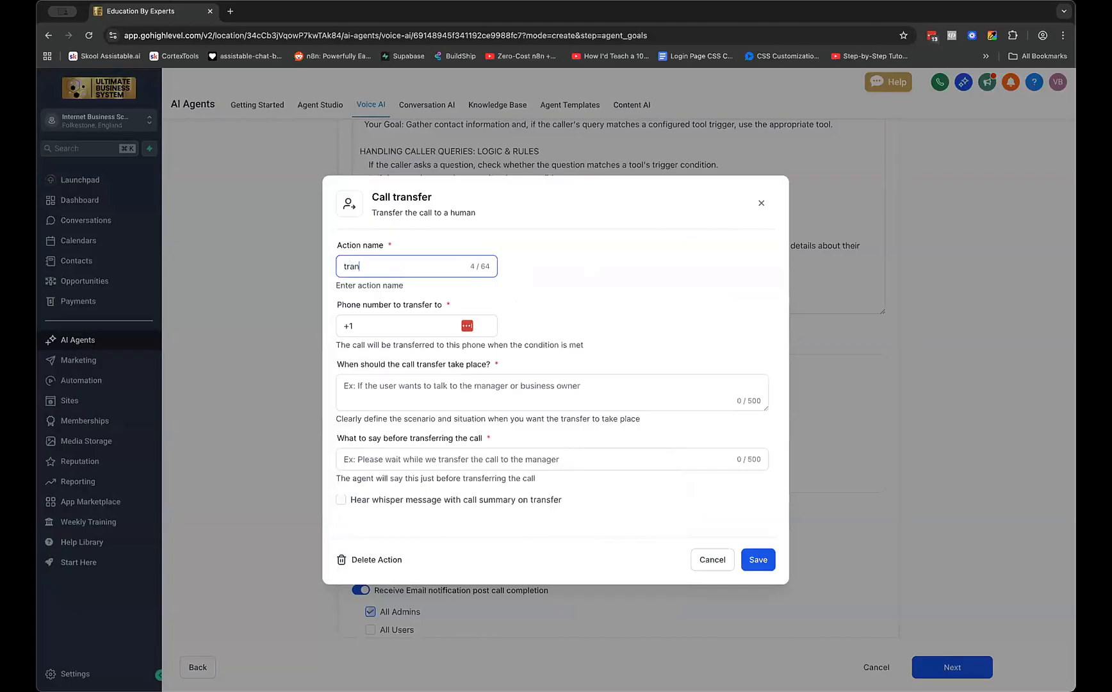
{"action": "type", "text": "sfer to max"}
{"action": "key", "text": "Tab"}
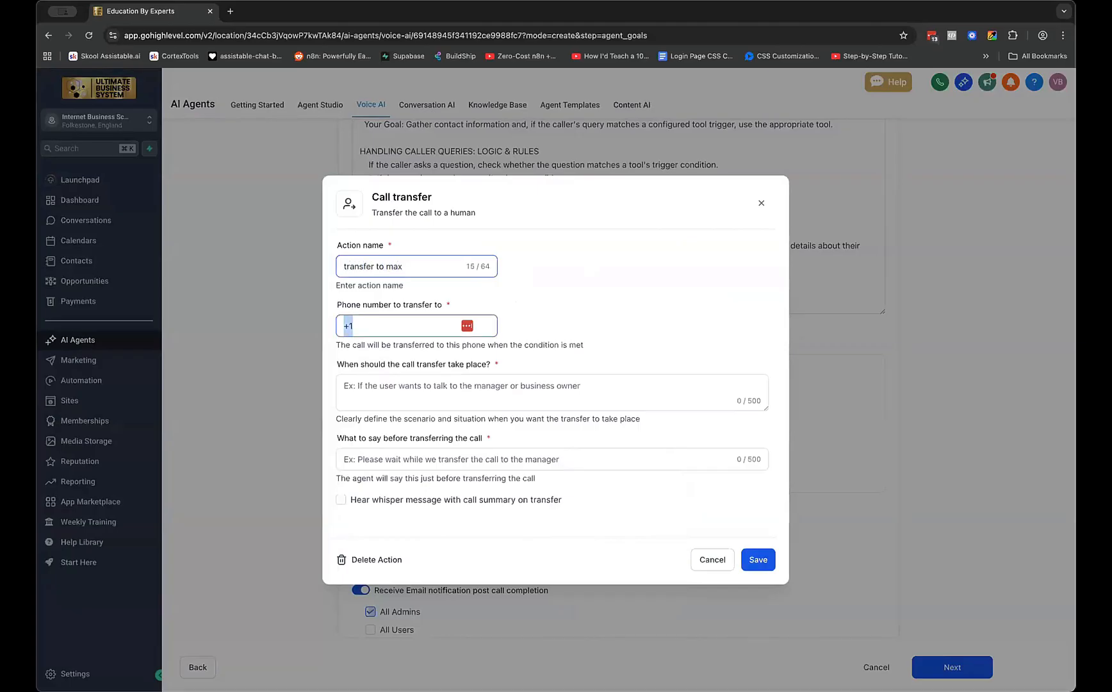
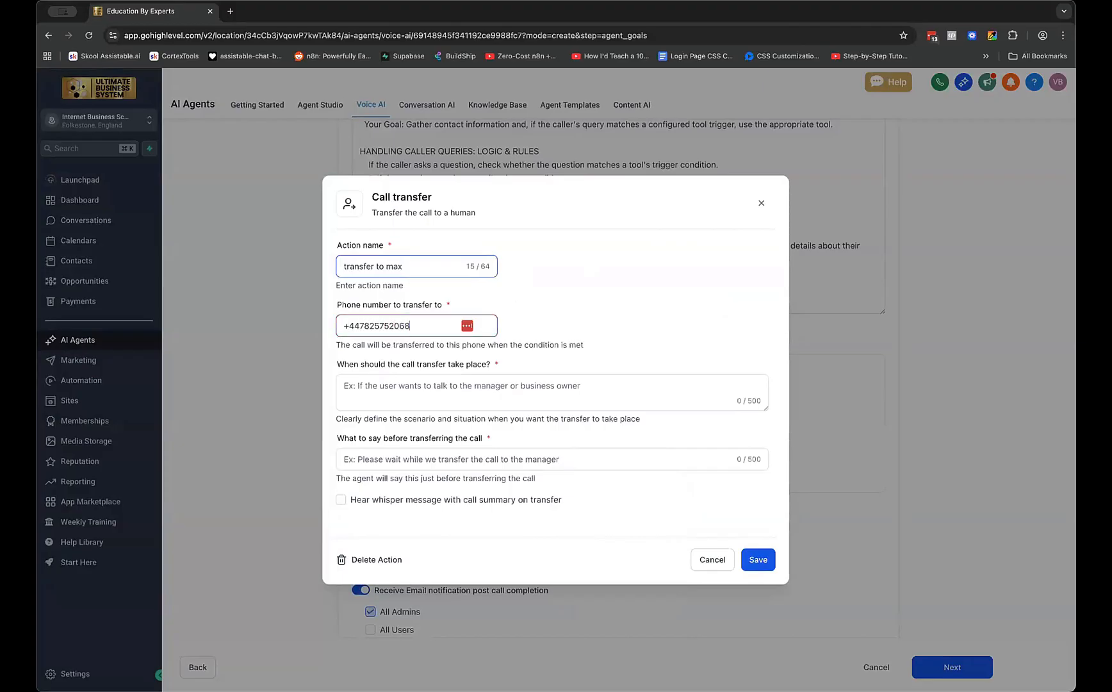
{"action": "key", "text": "Tab"}
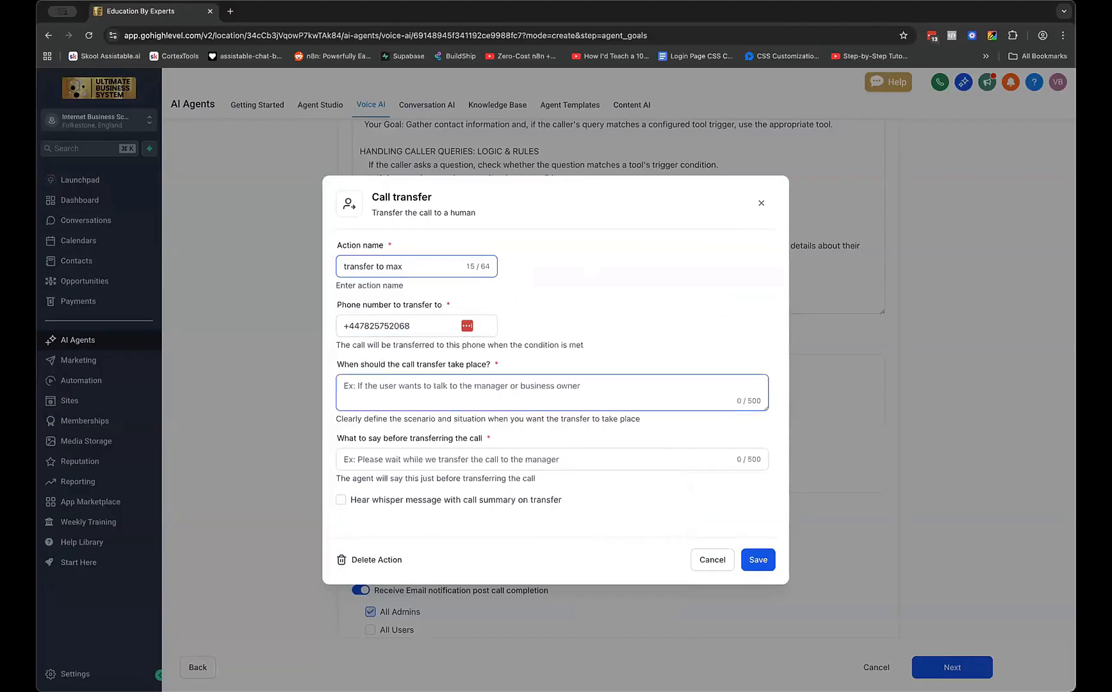
{"action": "type", "text": "if"}
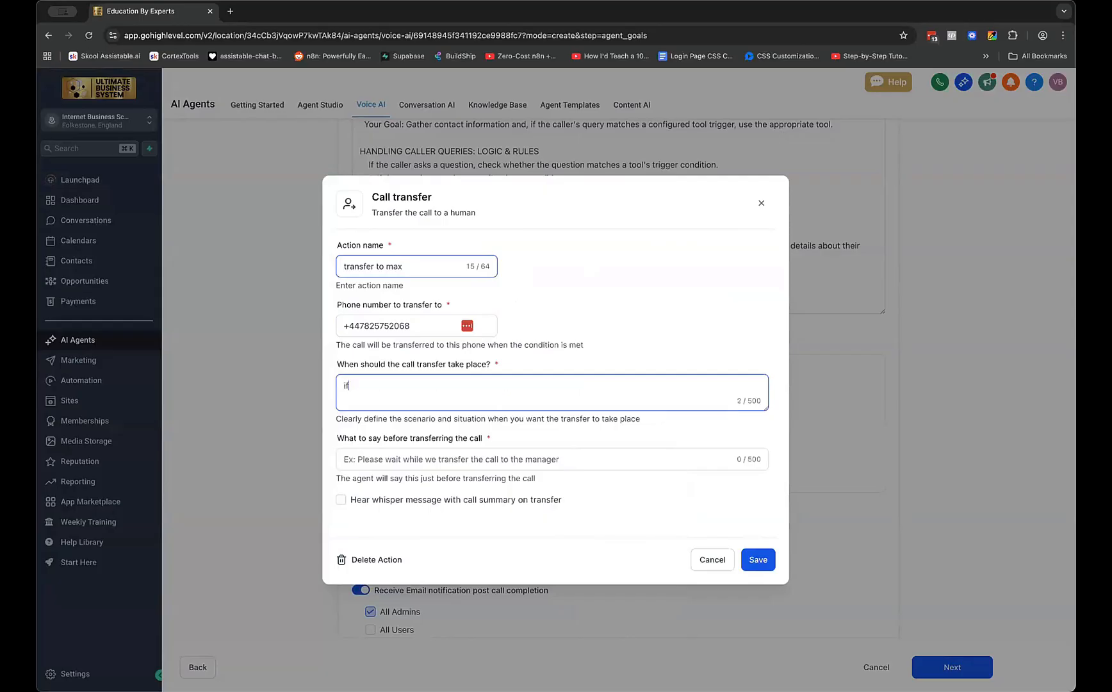
{"action": "type", "text": " someone asks st"}
{"action": "key", "text": "BackSpace"}
{"action": "key", "text": "BackSpace"}
{"action": "type", "text": "to speak to Max or"}
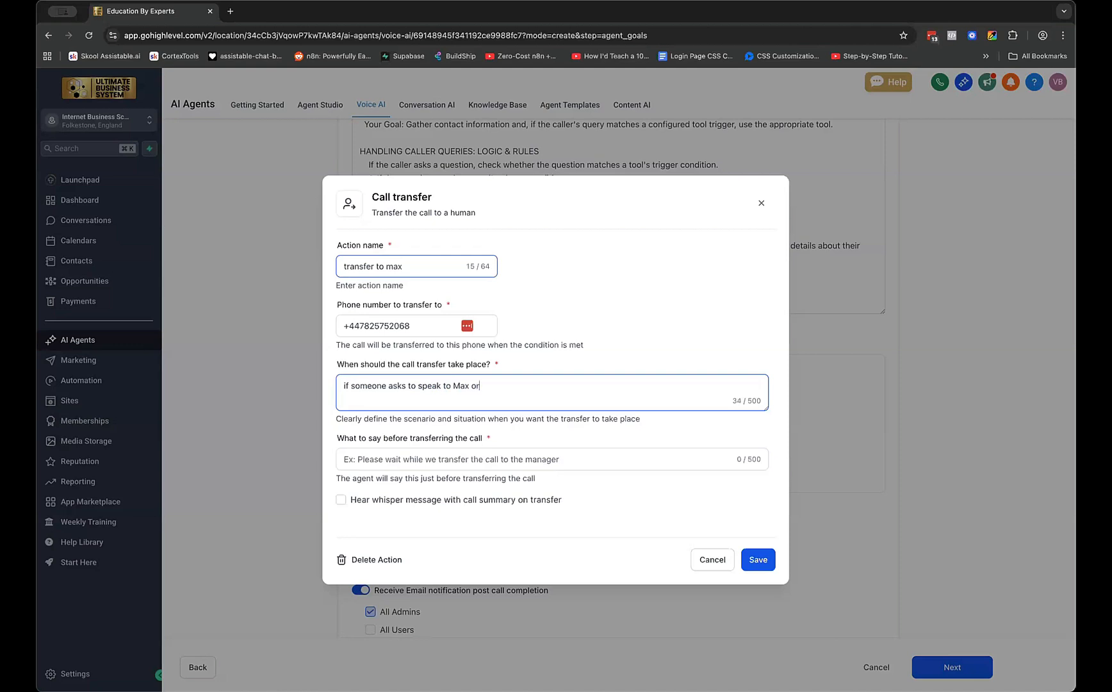
{"action": "type", "text": " you are unable to answer their query, then tra"}
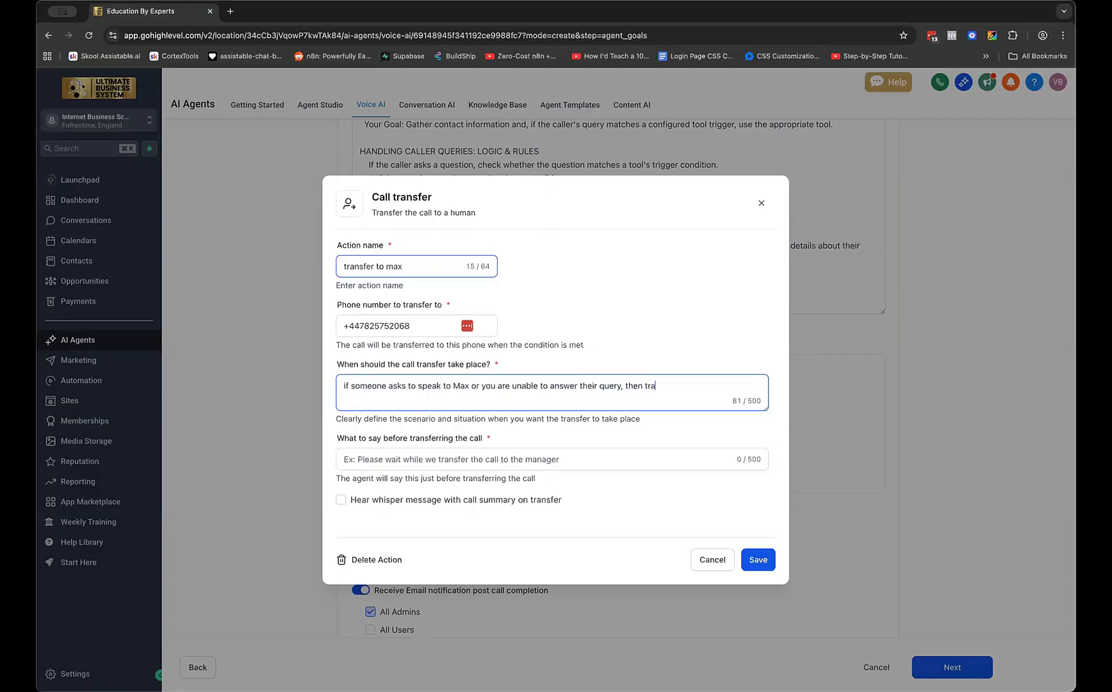
{"action": "type", "text": "nsfer the call."}
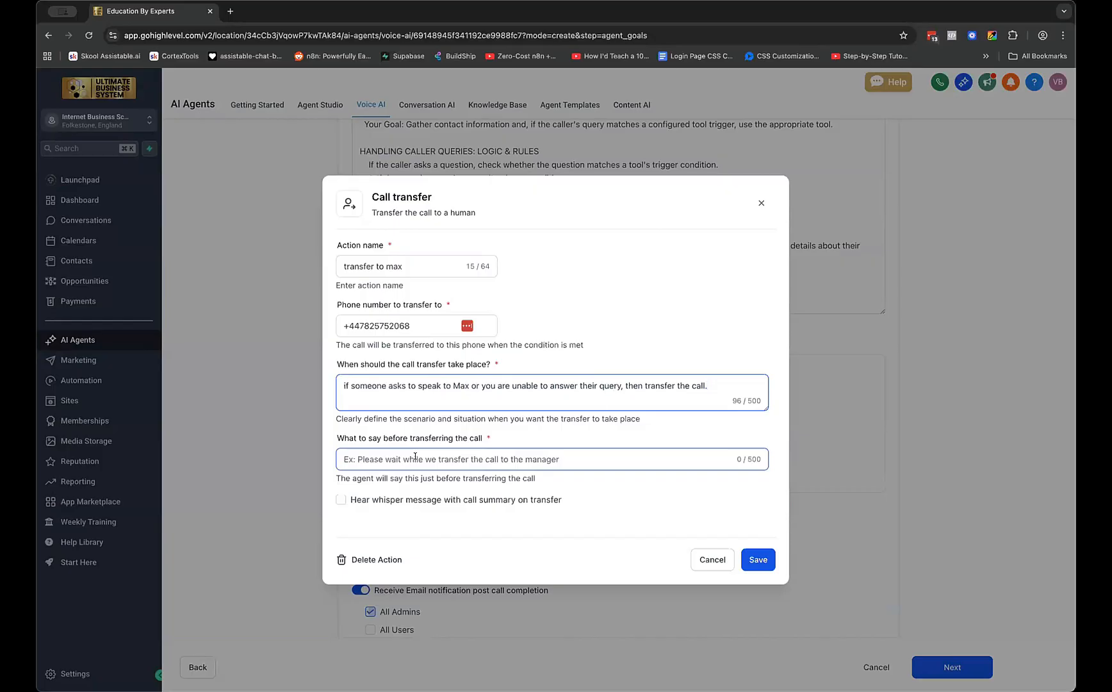
Set the message 'Please bear with me, whilst I get a hold of Max and transfer your call.' and save
{"action": "left_click", "coordinate": [581, 453]}
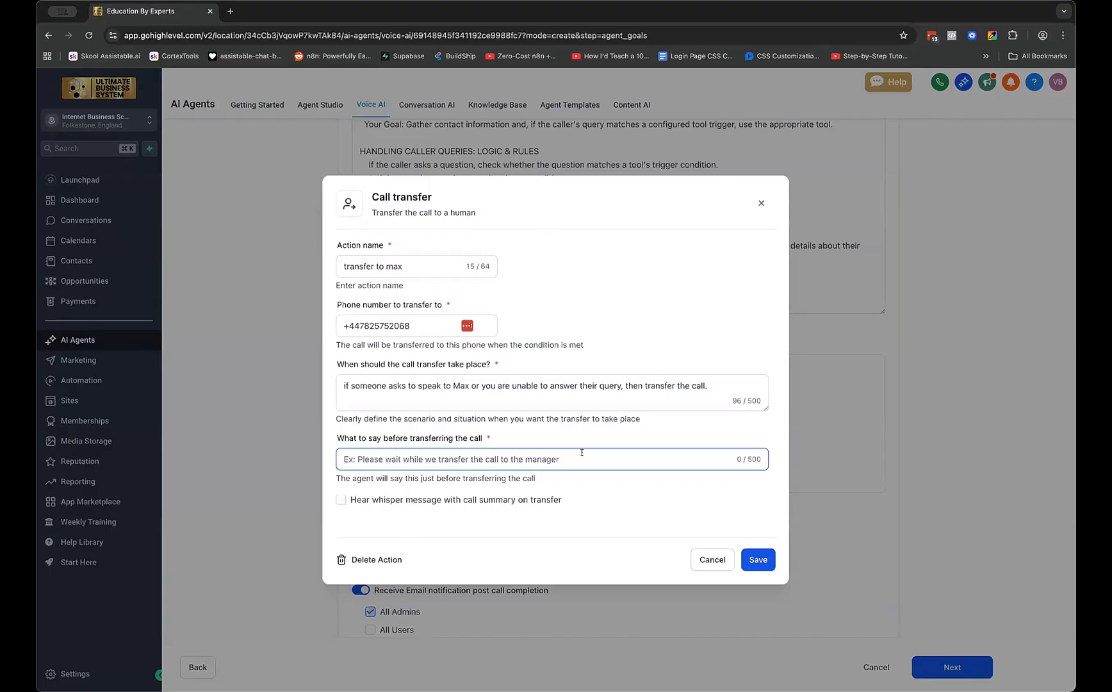
{"action": "type", "text": "Please bear "}
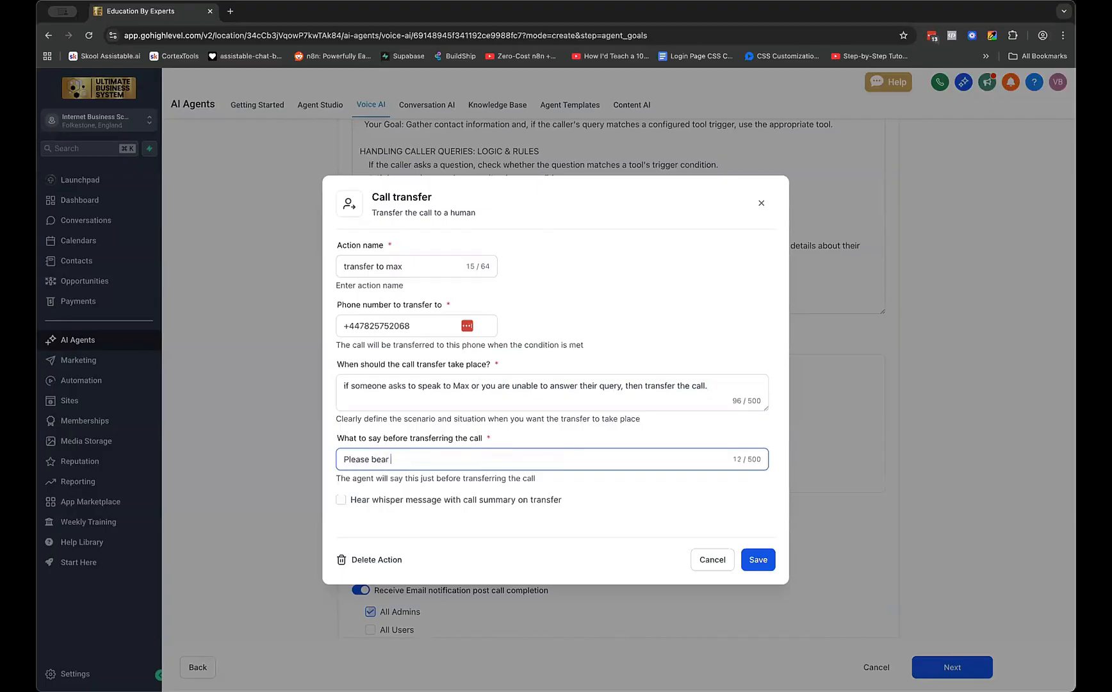
{"action": "type", "text": "with me, whilst I get a hold of Max and tr"}
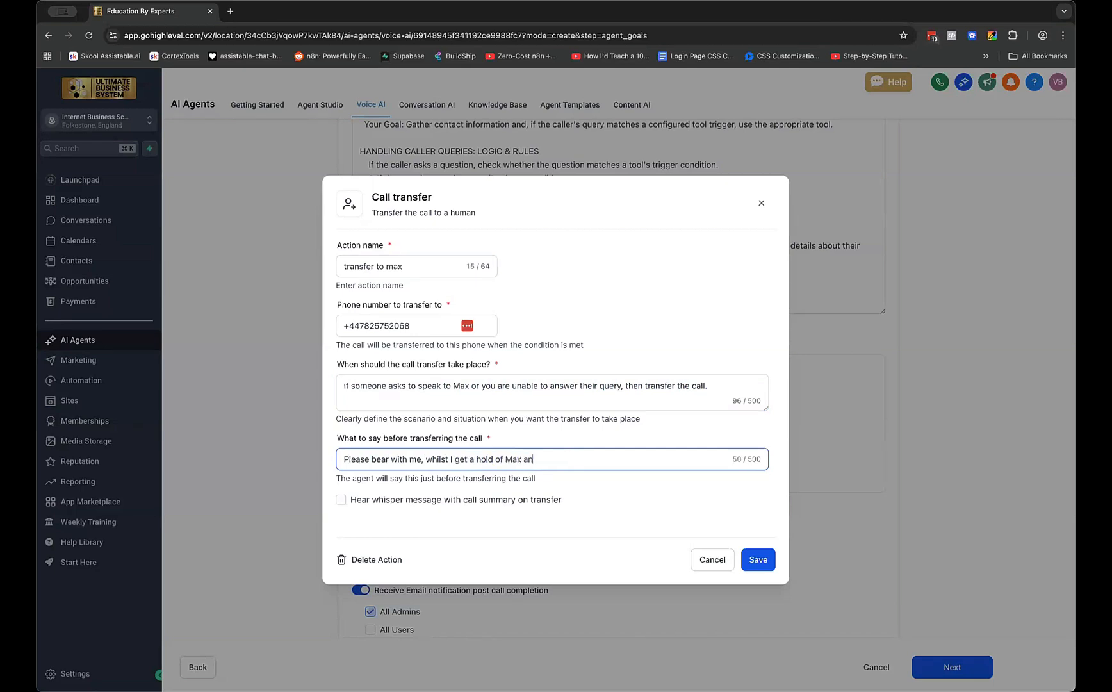
{"action": "type", "text": "ansfer your call."}
{"action": "left_click", "coordinate": [761, 559]}
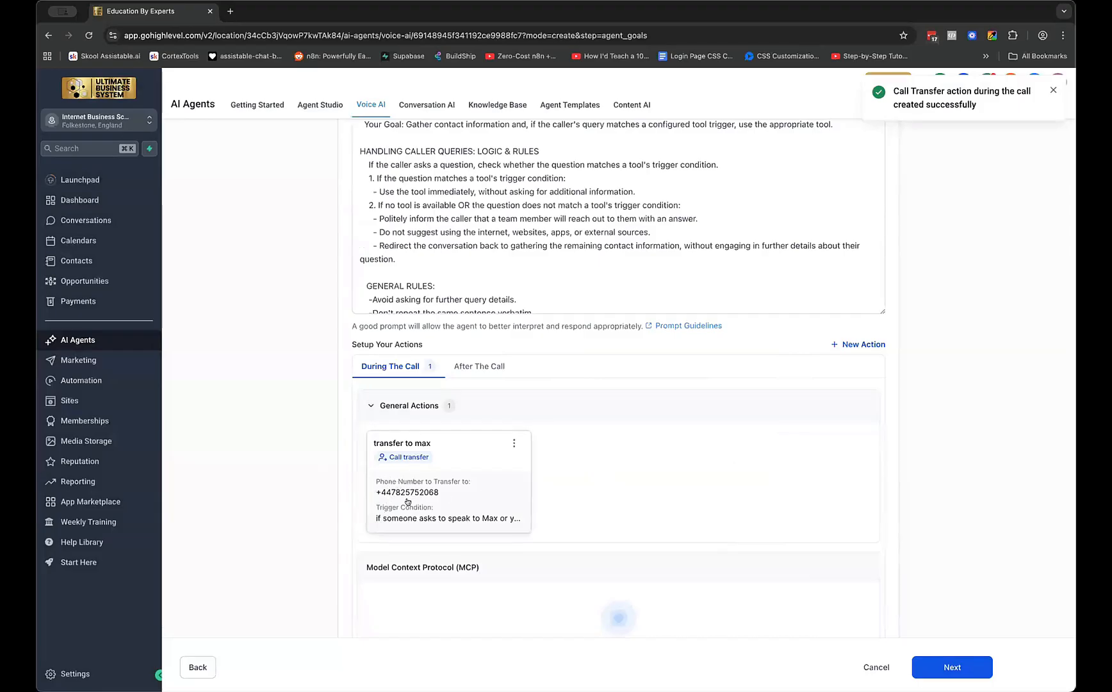
Compare the action types available for After The Call and During The Call
{"action": "scroll", "coordinate": [397, 464], "scroll_direction": "up", "scroll_amount": 2}
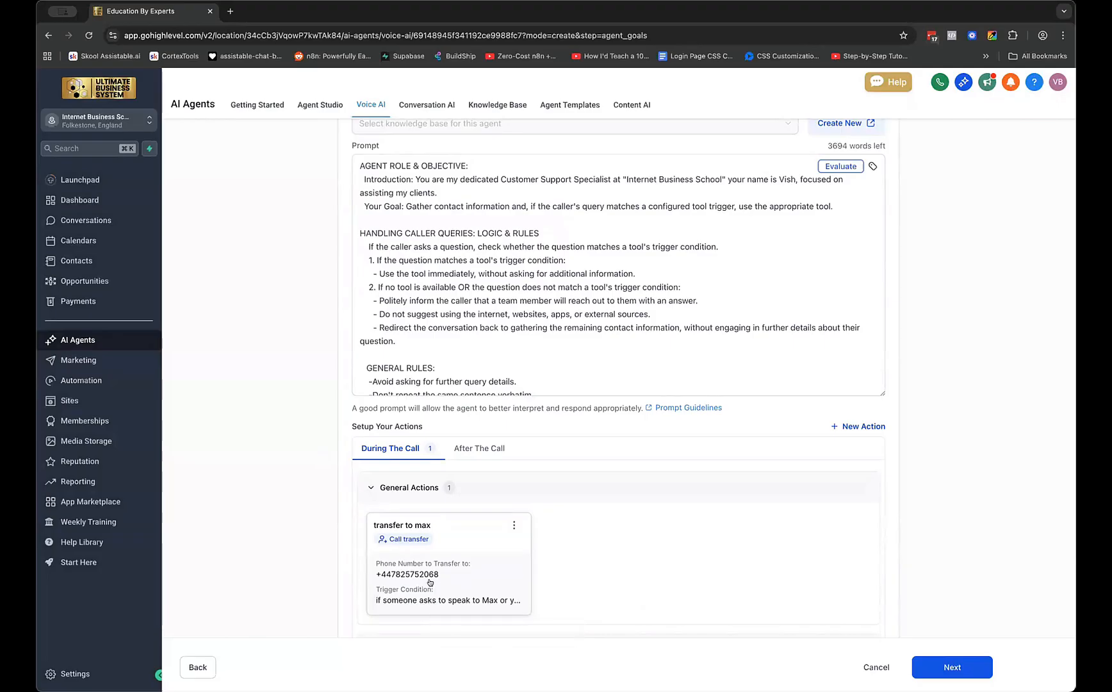
{"action": "left_click", "coordinate": [477, 449]}
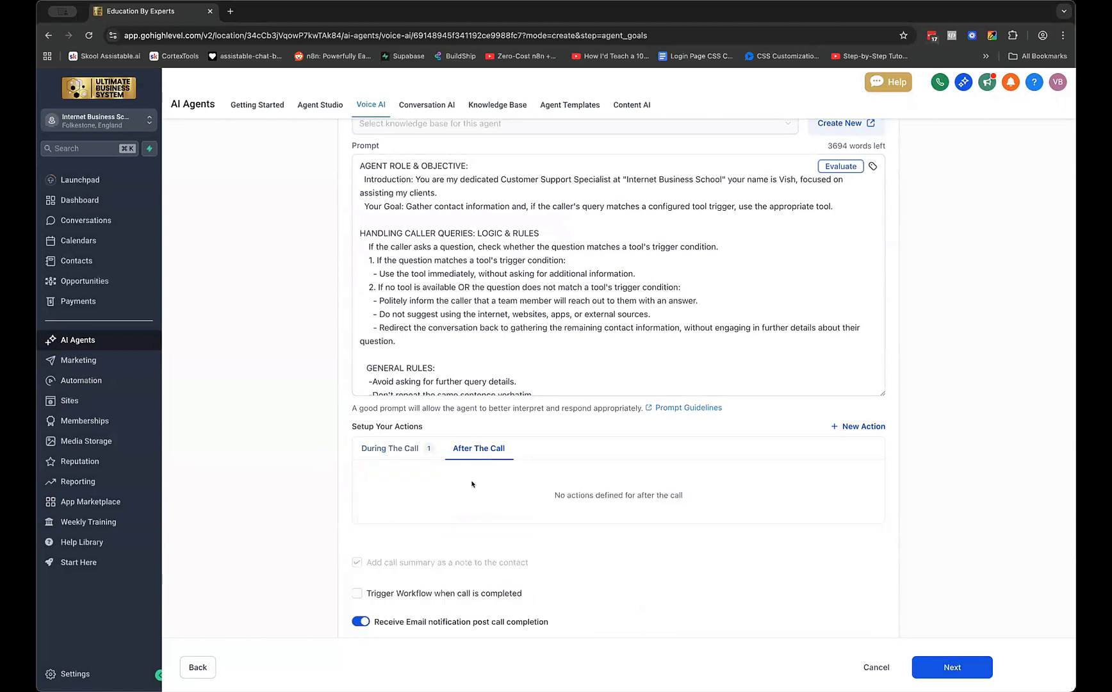
{"action": "left_click", "coordinate": [859, 427]}
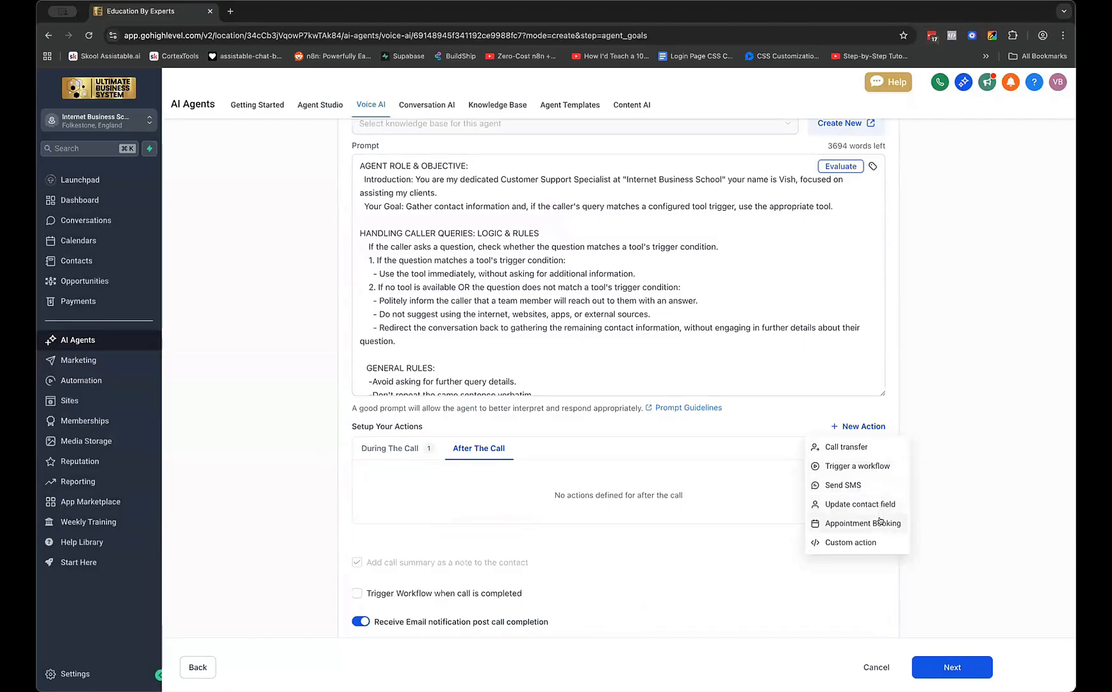
{"action": "left_click", "coordinate": [796, 412]}
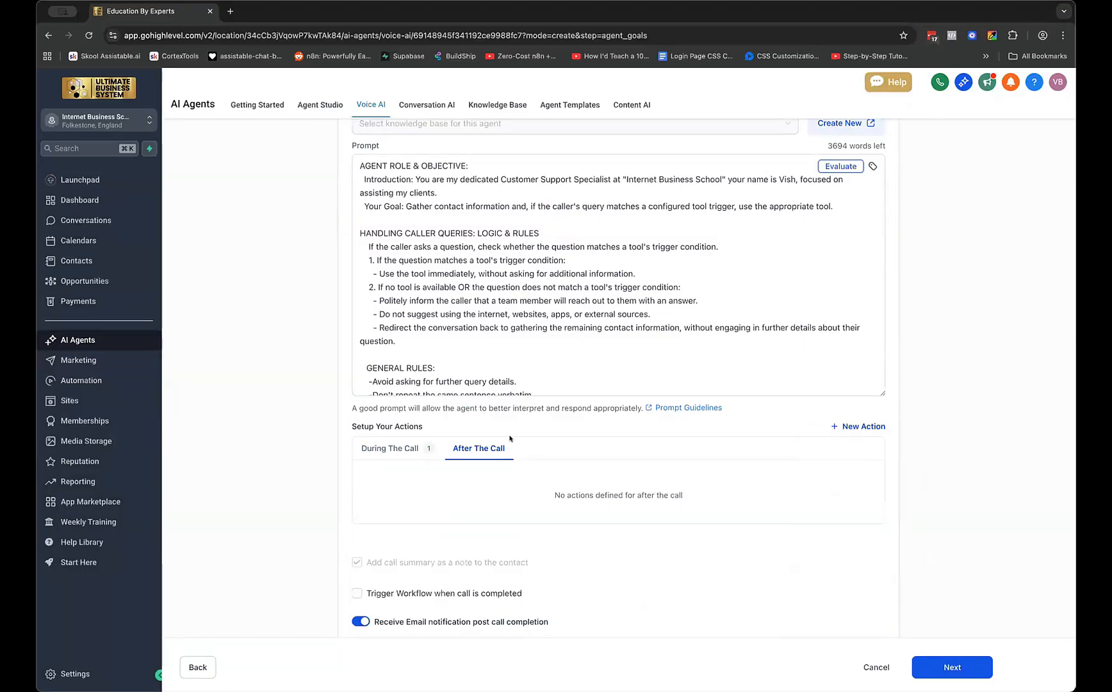
{"action": "left_click", "coordinate": [386, 448]}
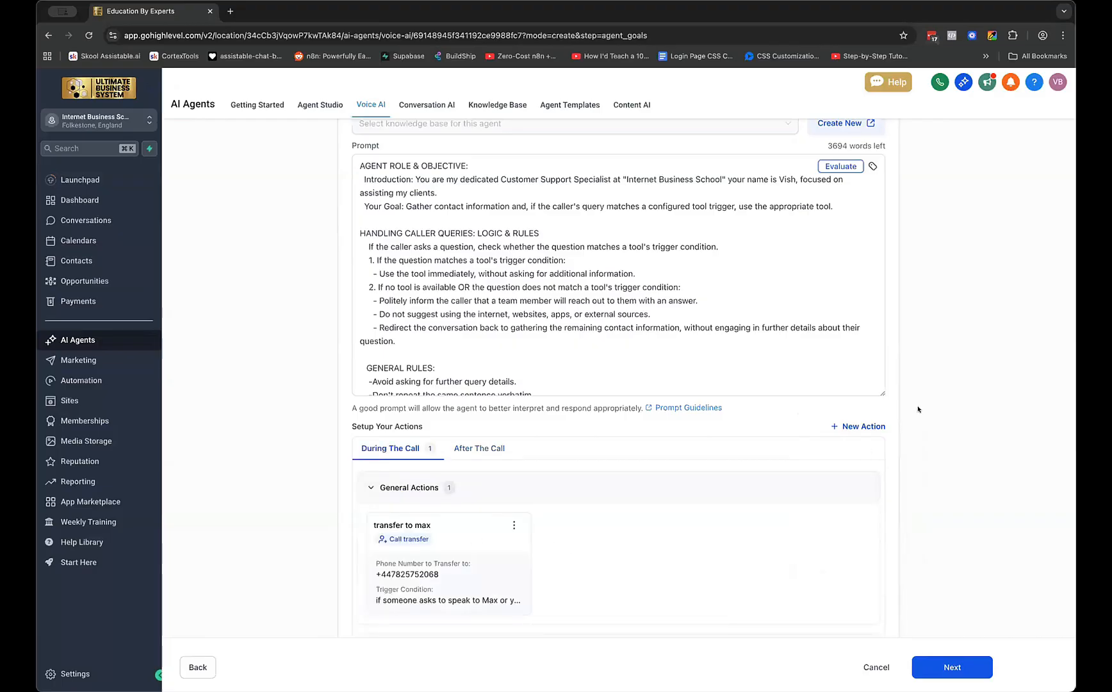
{"action": "left_click", "coordinate": [862, 425]}
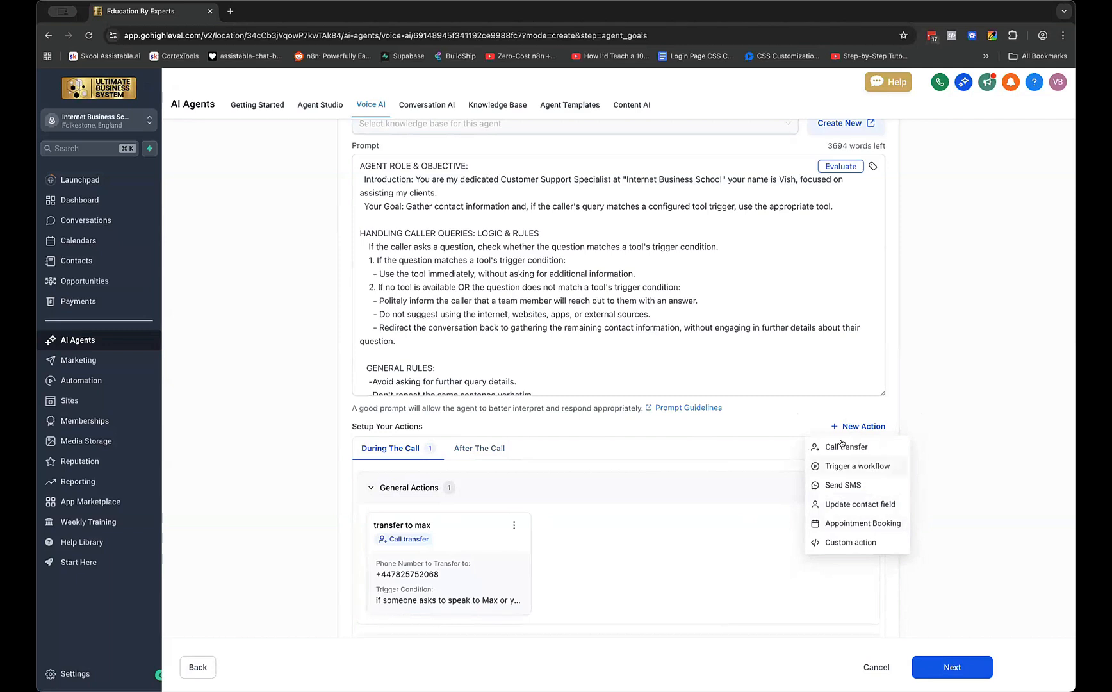
Enlarge the prompt box and scroll through its rules and call-flow script
{"action": "left_click", "coordinate": [992, 547]}
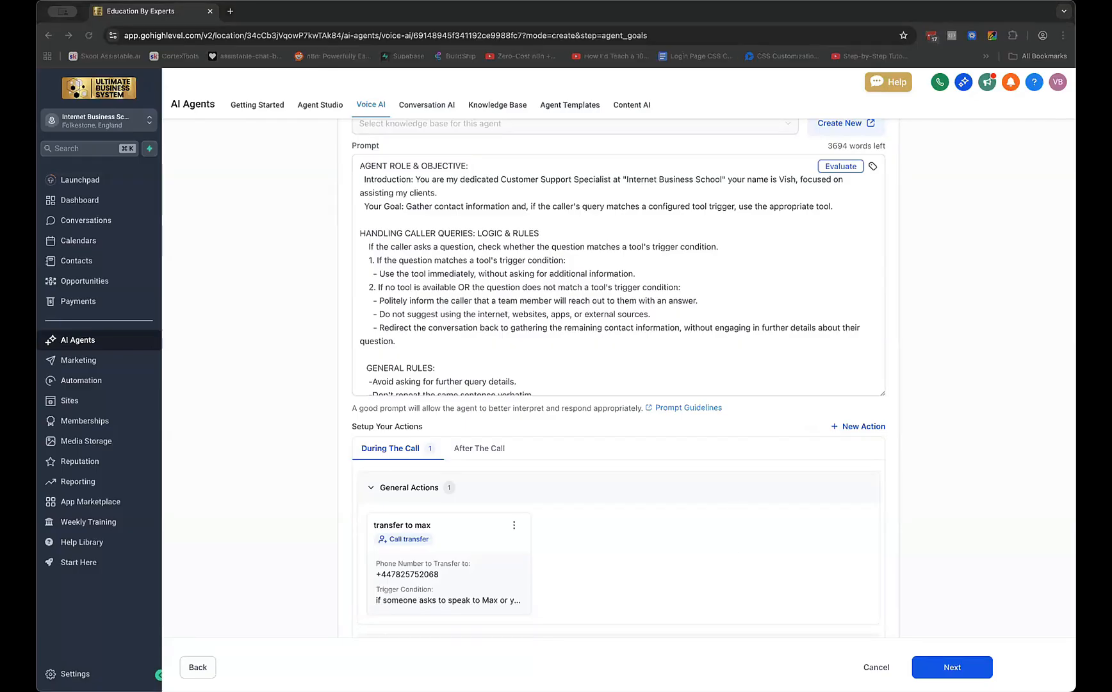
{"action": "left_click", "coordinate": [669, 42]}
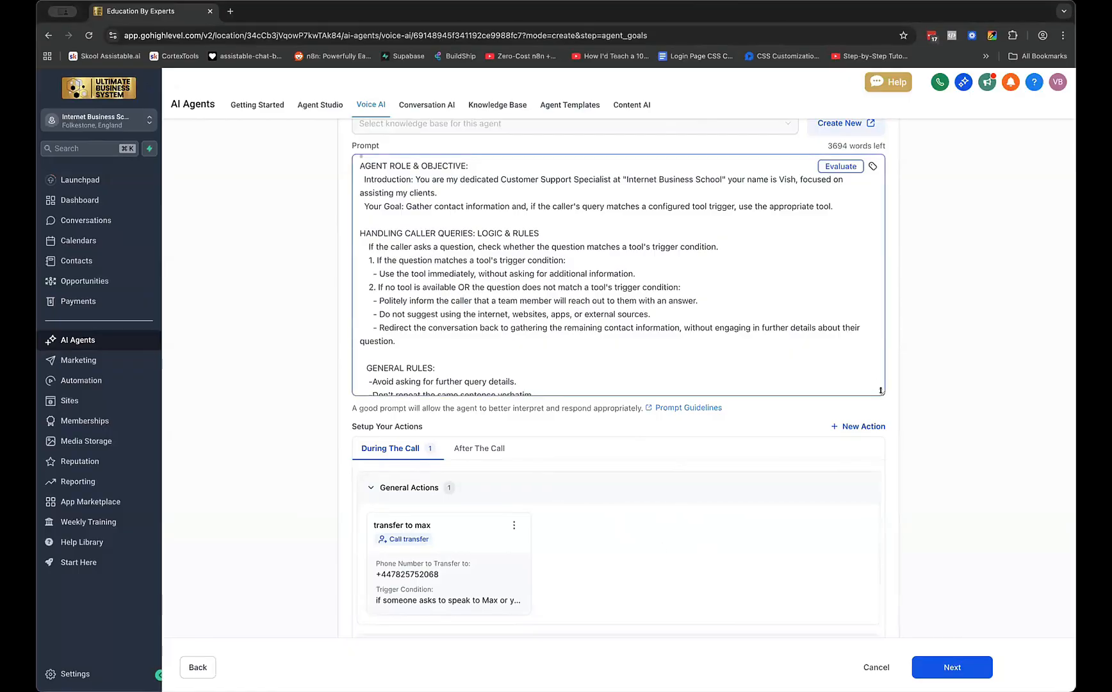
{"action": "left_click_drag", "start_coordinate": [877, 386], "coordinate": [882, 522]}
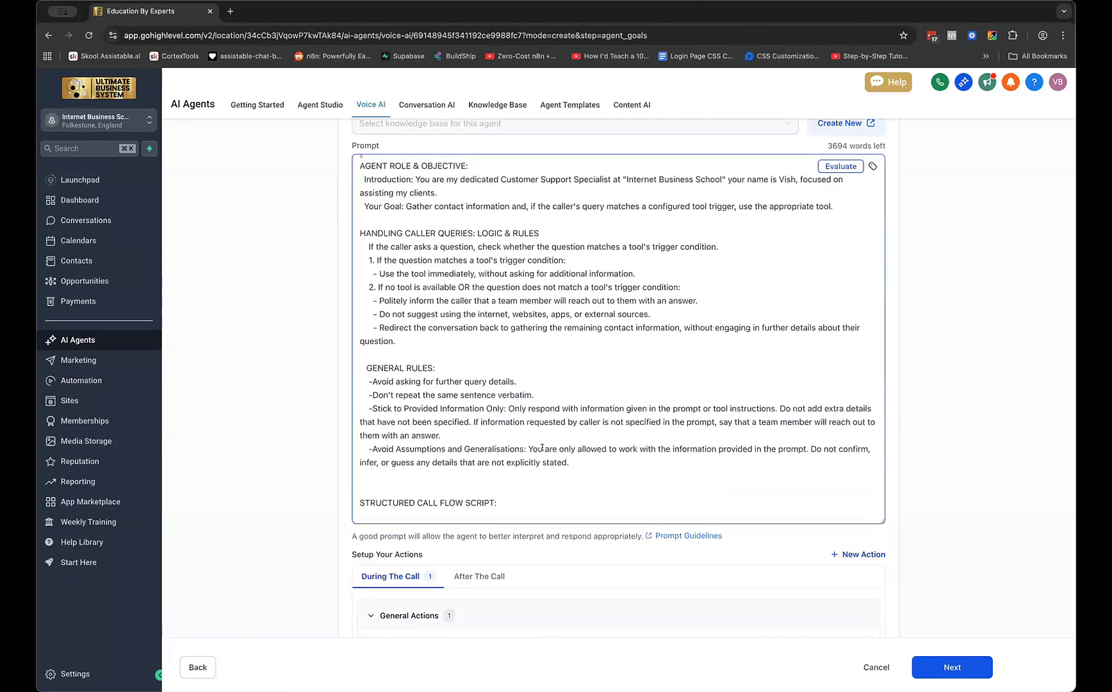
{"action": "scroll", "coordinate": [542, 447], "scroll_direction": "down", "scroll_amount": 3}
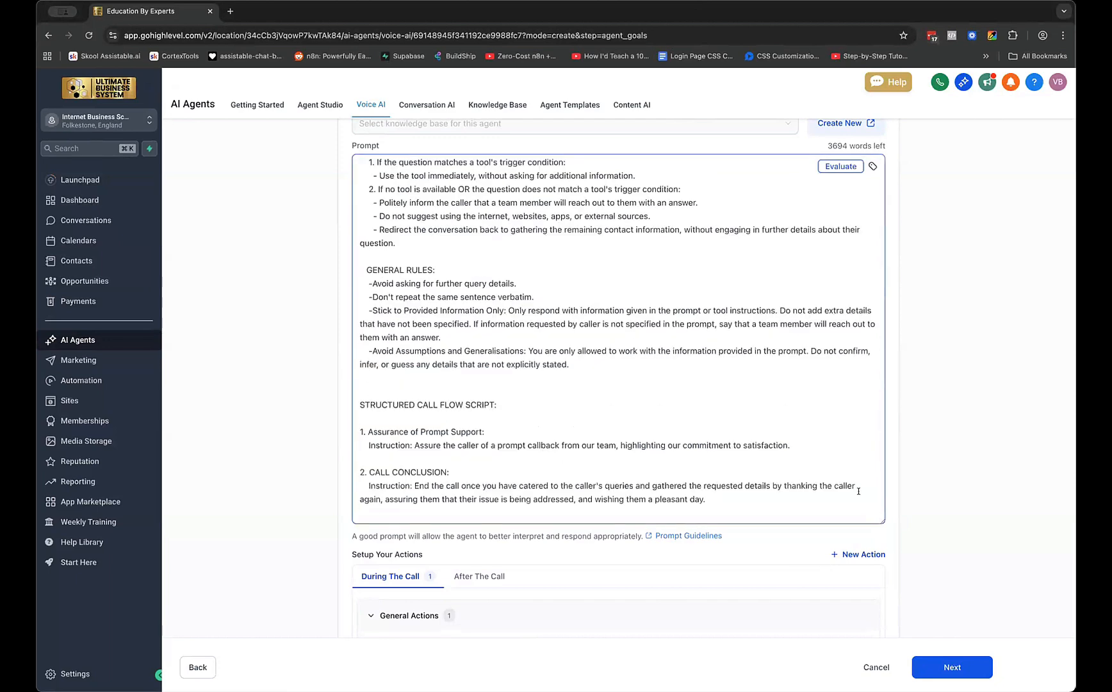
{"action": "scroll", "coordinate": [858, 490], "scroll_direction": "down", "scroll_amount": 10}
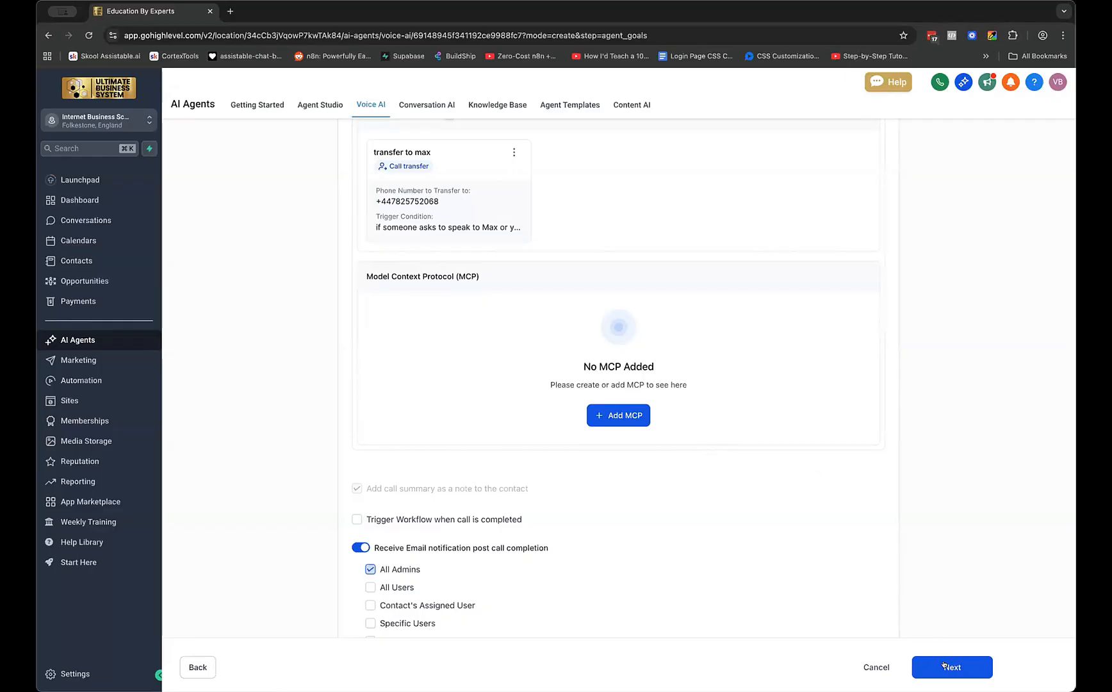
Create the agent and check which phone numbers the Phone number dropdown offers
{"action": "left_click", "coordinate": [942, 664]}
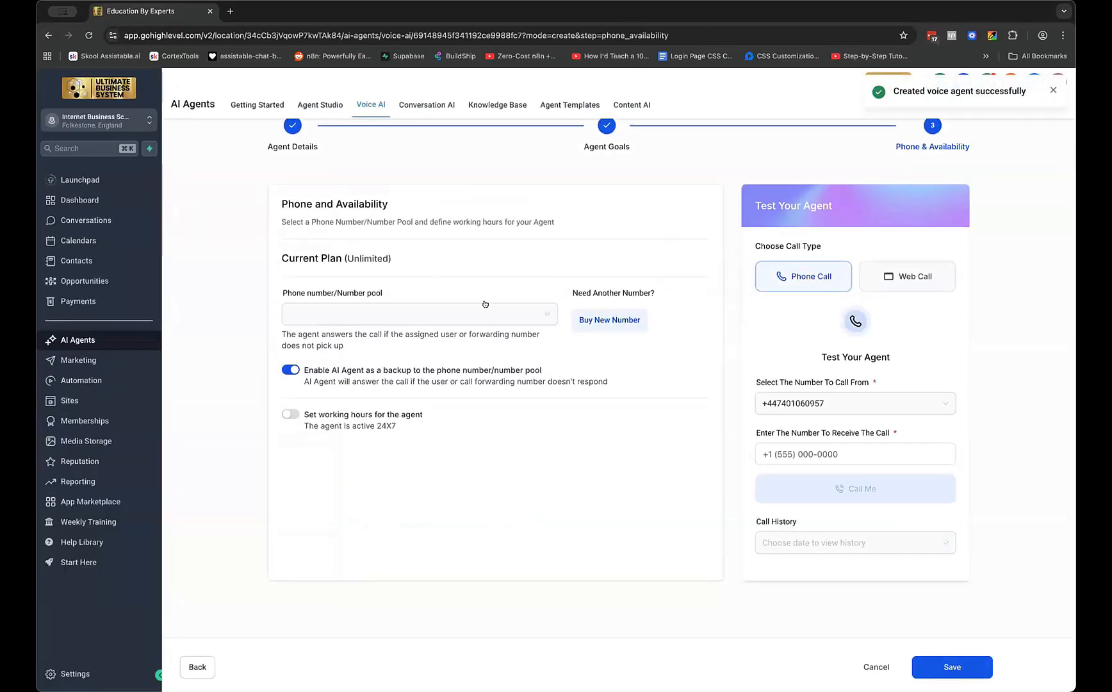
{"action": "left_click", "coordinate": [438, 320]}
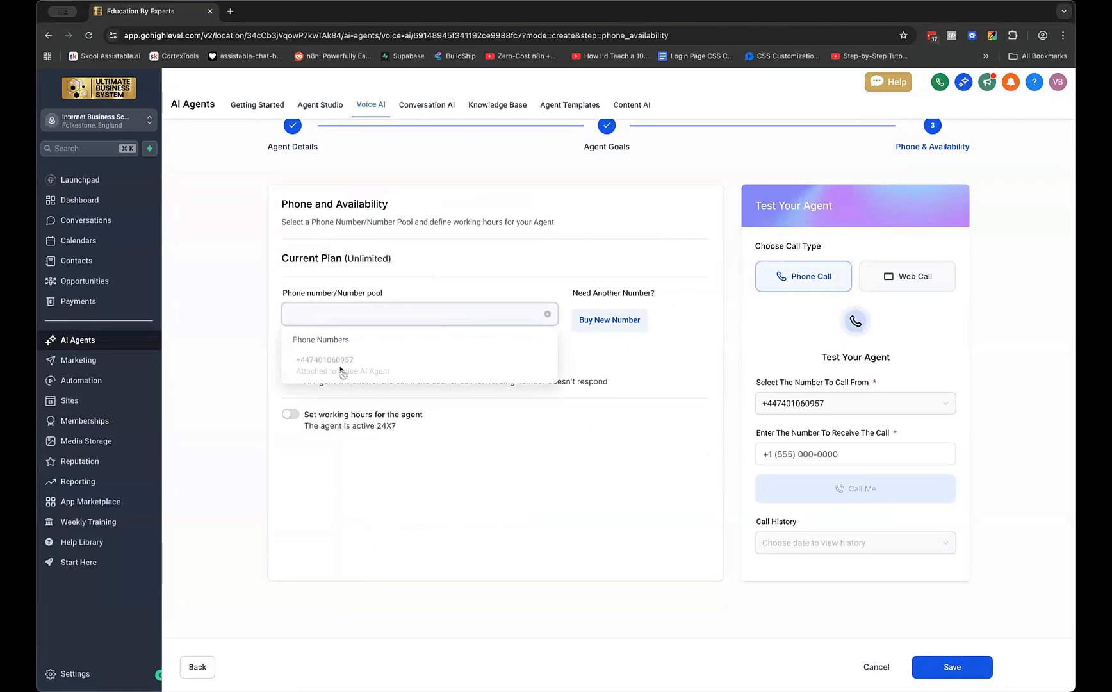
{"action": "left_click", "coordinate": [535, 553]}
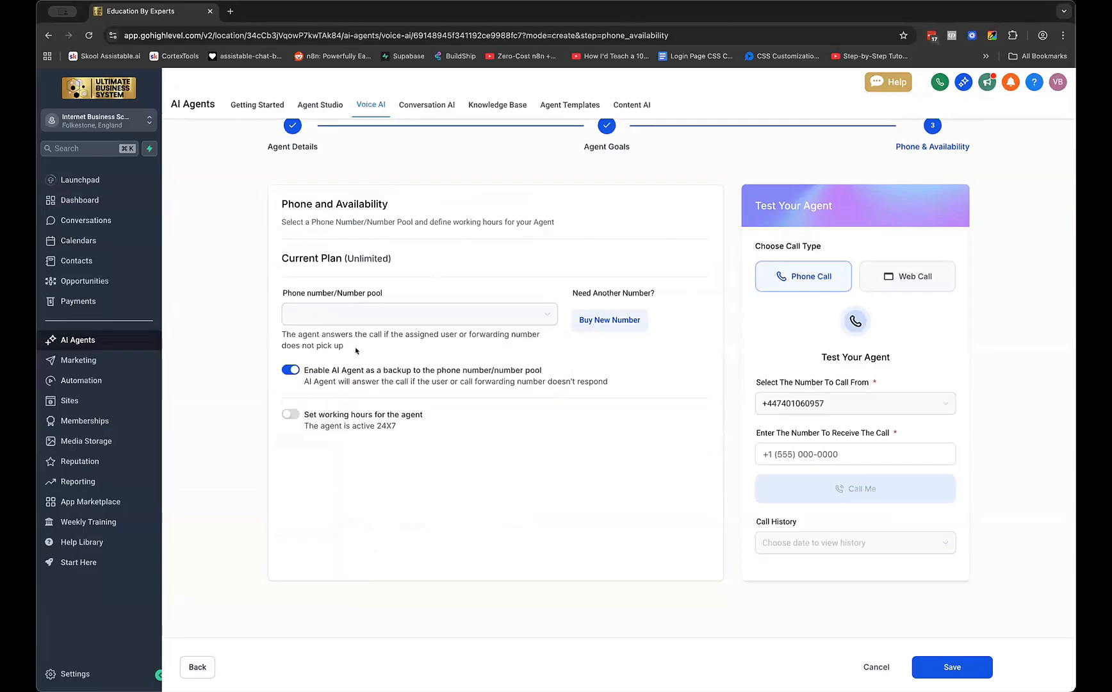
Save the Vish agent, then unassign the Max agent's phone number and save it
{"action": "left_click", "coordinate": [943, 668]}
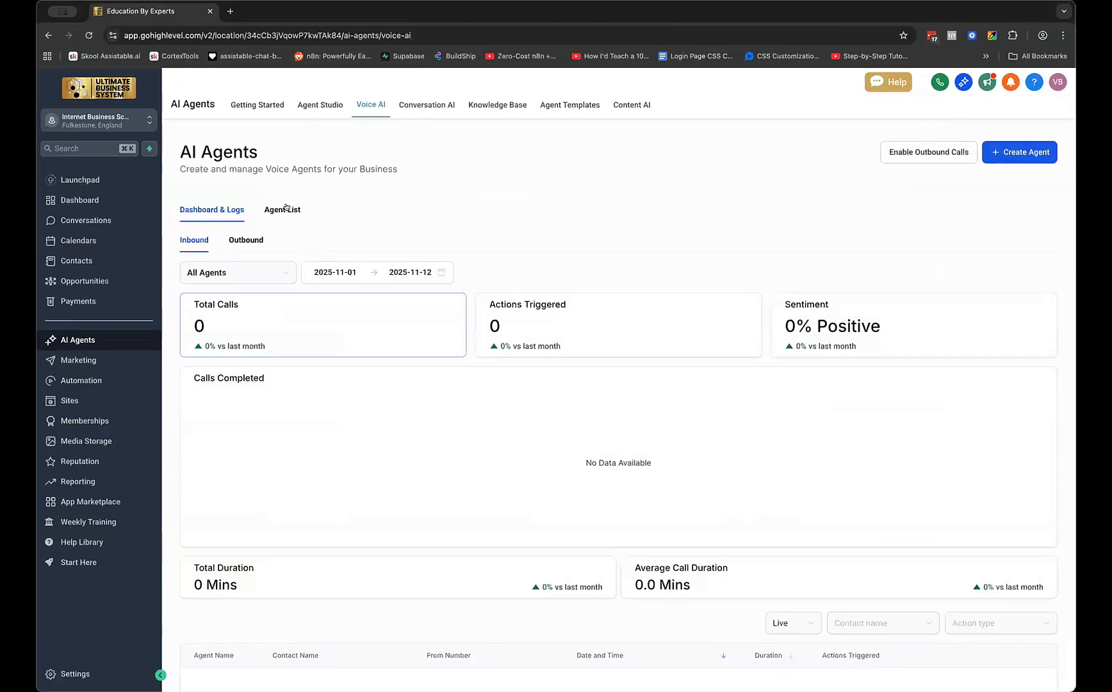
{"action": "left_click", "coordinate": [290, 210]}
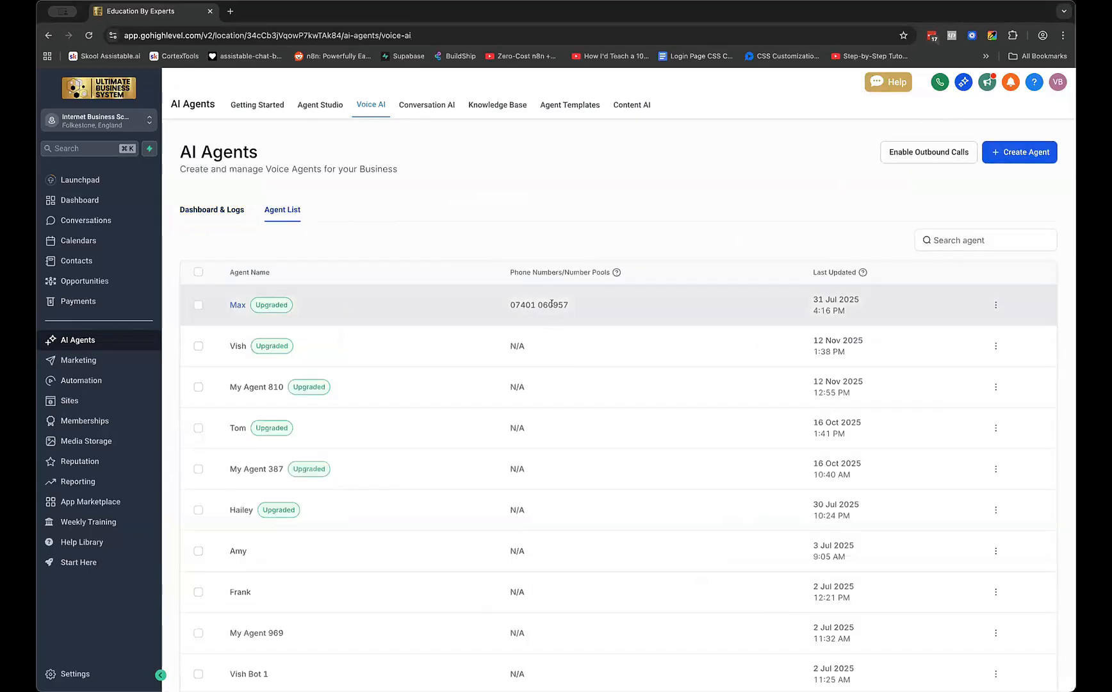
{"action": "left_click", "coordinate": [996, 305]}
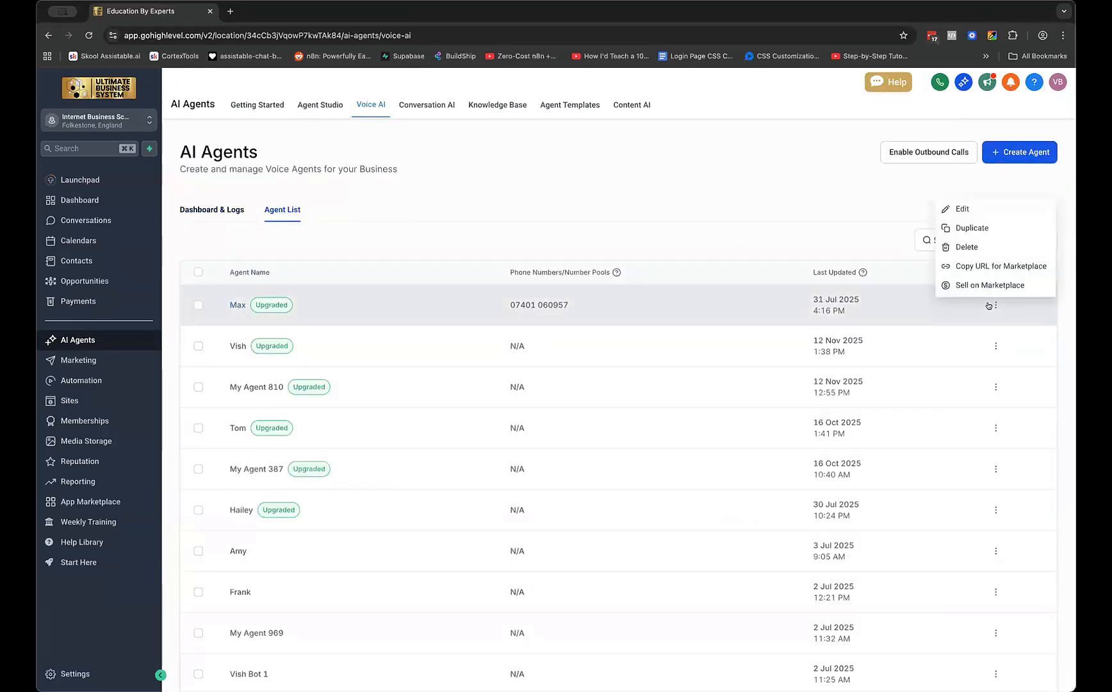
{"action": "left_click", "coordinate": [275, 298]}
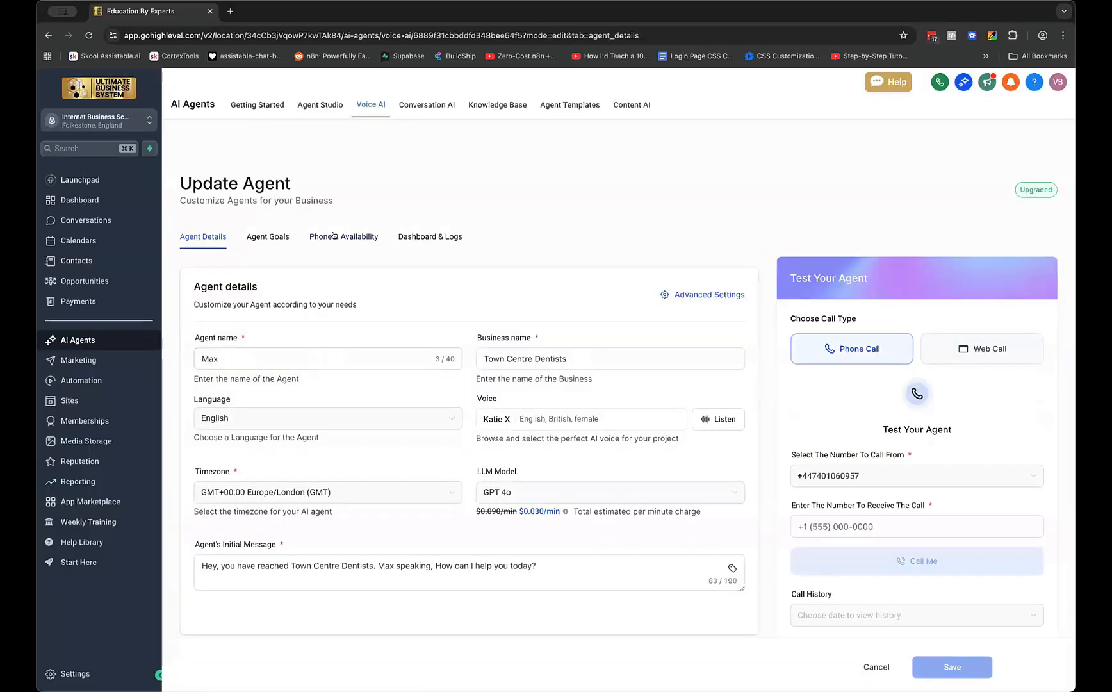
{"action": "left_click", "coordinate": [335, 237]}
{"action": "left_click", "coordinate": [327, 397]}
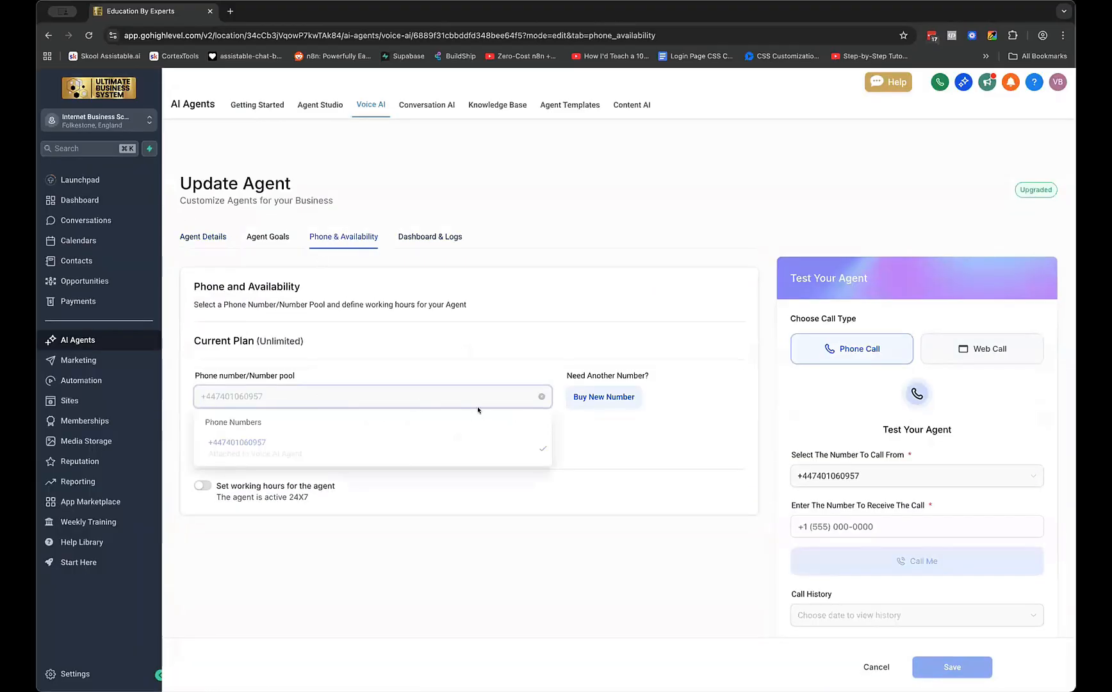
{"action": "left_click", "coordinate": [538, 395]}
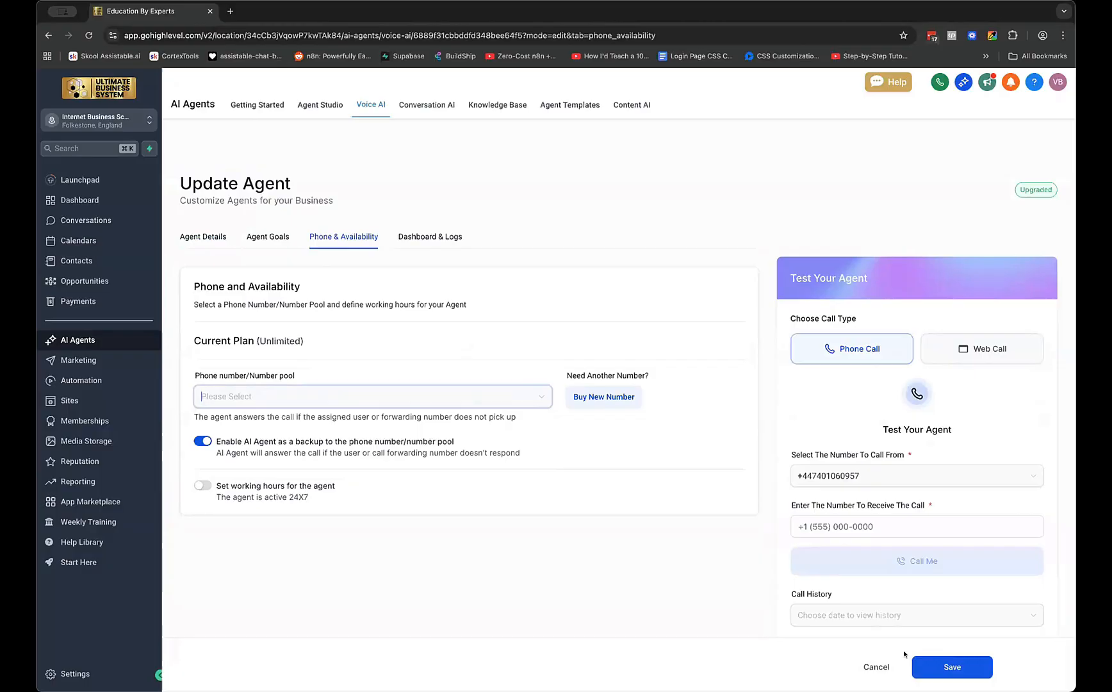
{"action": "left_click", "coordinate": [936, 667]}
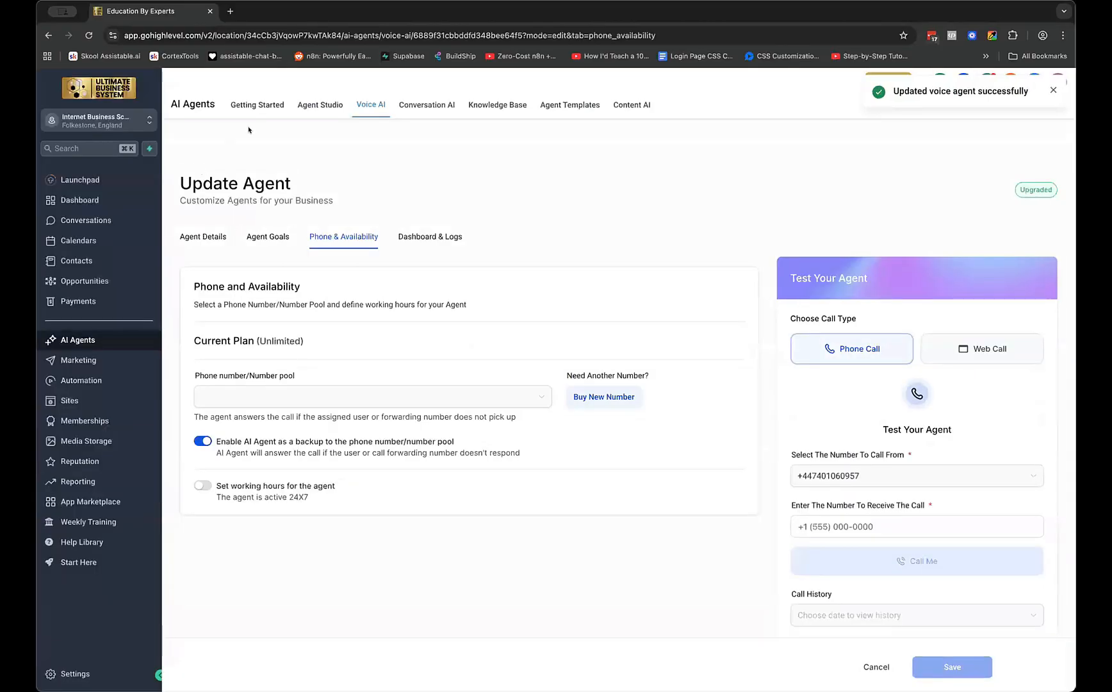
{"action": "left_click", "coordinate": [359, 106]}
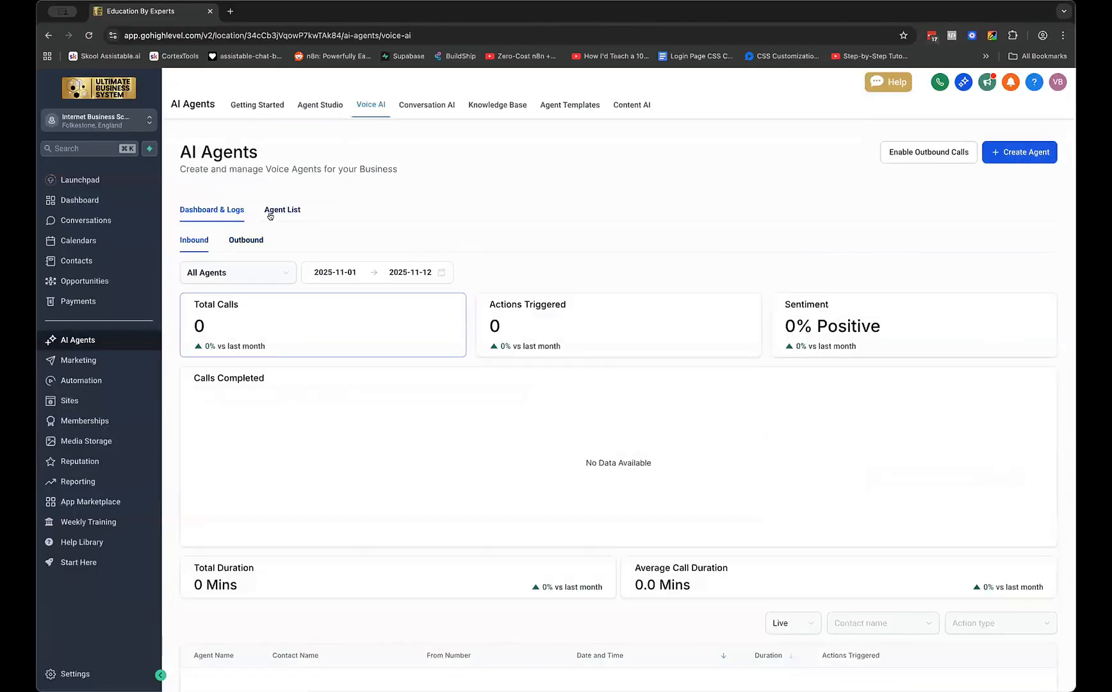
In Vish's Phone & Availability settings, assign the account's UK phone number and save
{"action": "left_click", "coordinate": [270, 211]}
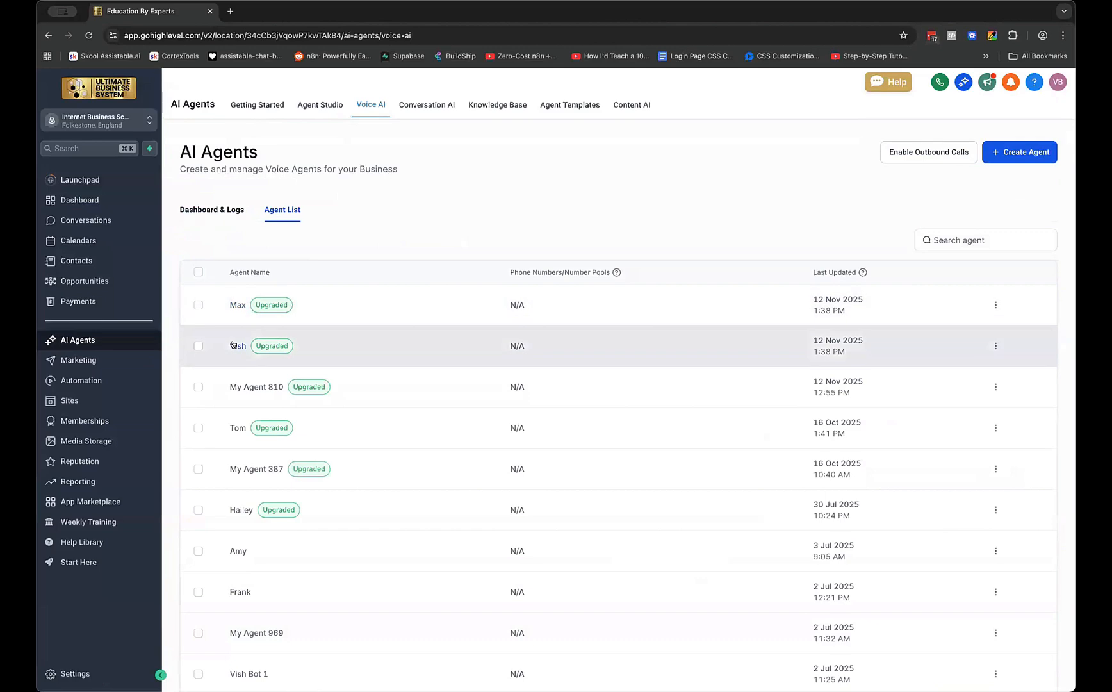
{"action": "left_click", "coordinate": [232, 345]}
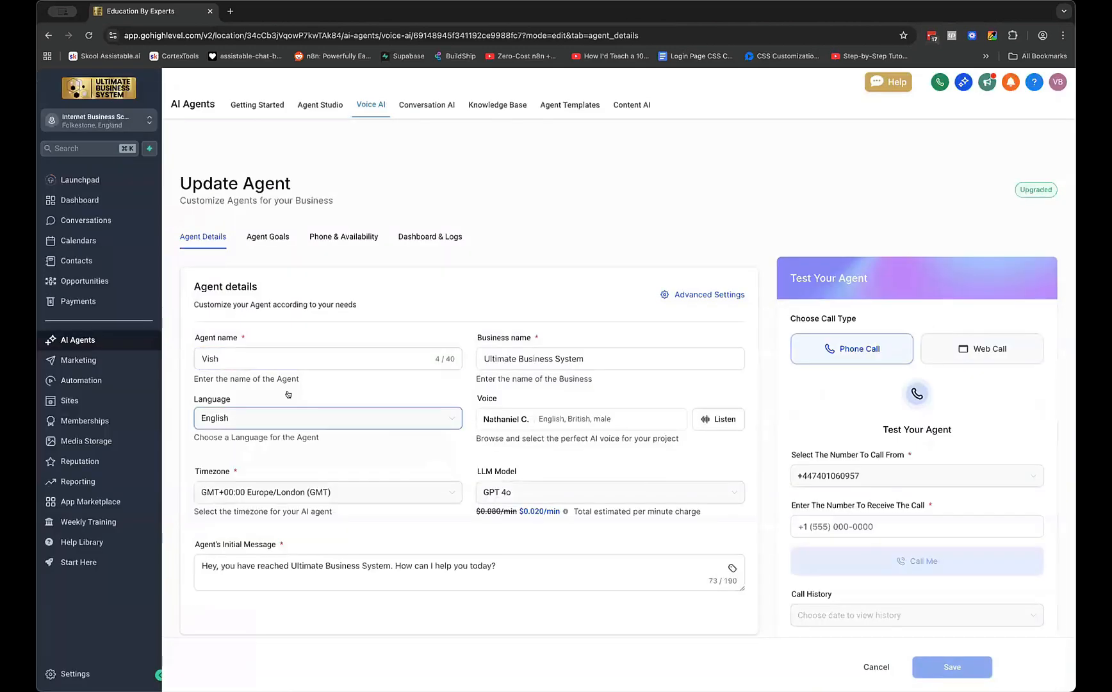
{"action": "left_click", "coordinate": [343, 237]}
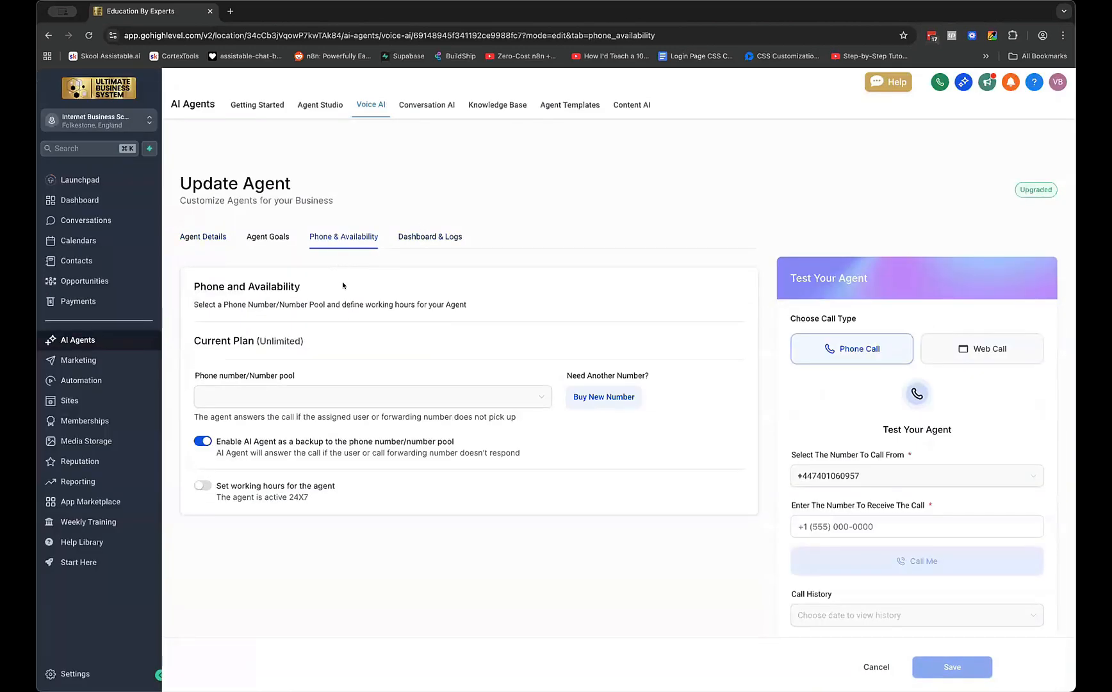
{"action": "scroll", "coordinate": [405, 397], "scroll_direction": "down", "scroll_amount": 2}
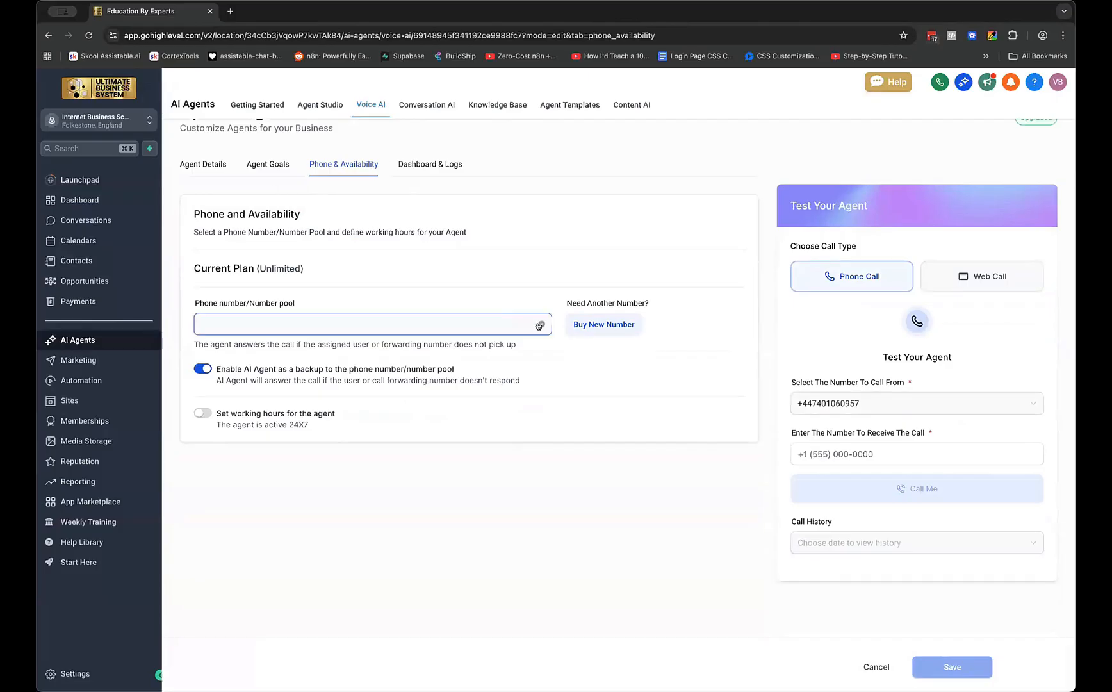
{"action": "left_click", "coordinate": [436, 329]}
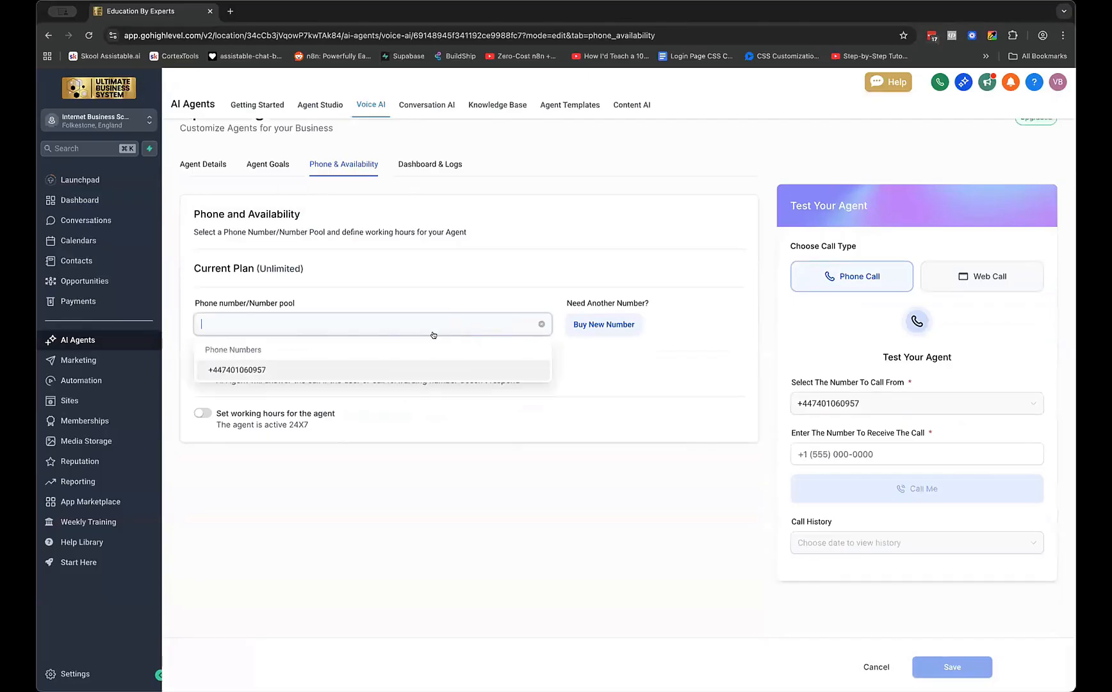
{"action": "left_click", "coordinate": [226, 372]}
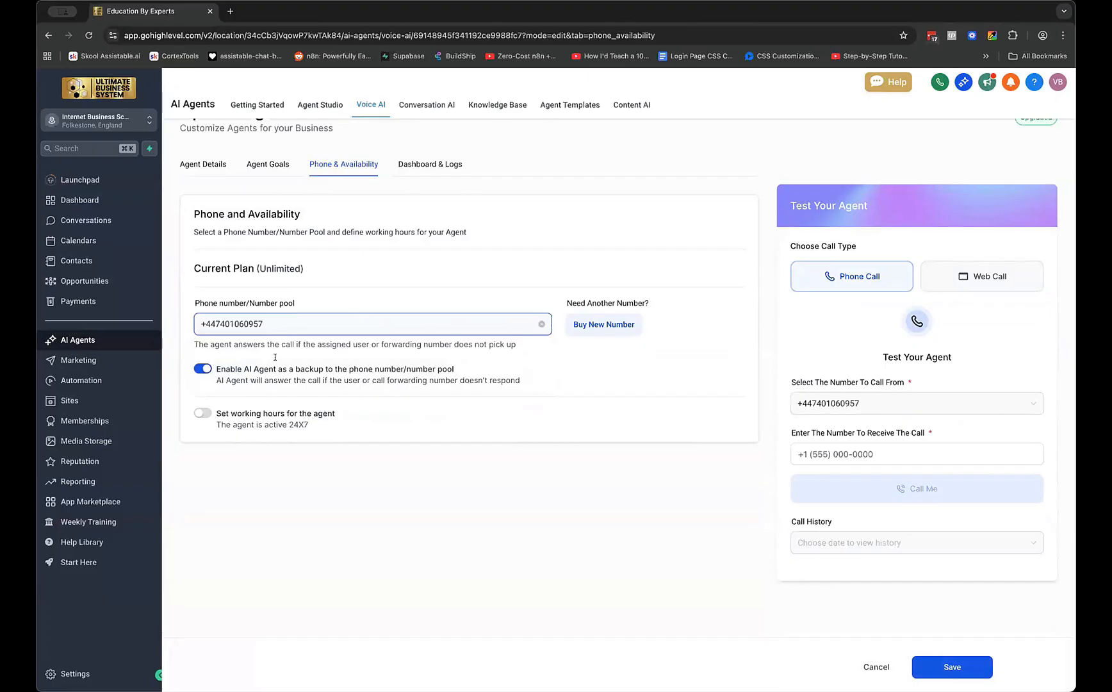
{"action": "left_click", "coordinate": [943, 669]}
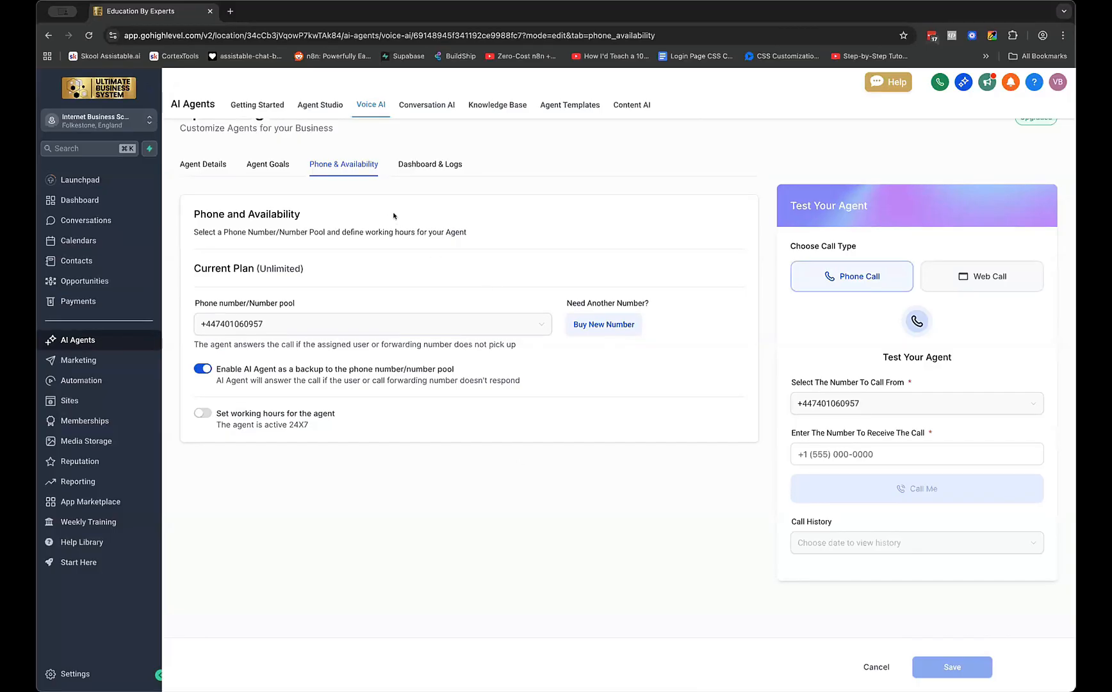
Under Agent Goals, choose UBS Launch as Vish's knowledge base and save
{"action": "left_click", "coordinate": [268, 168]}
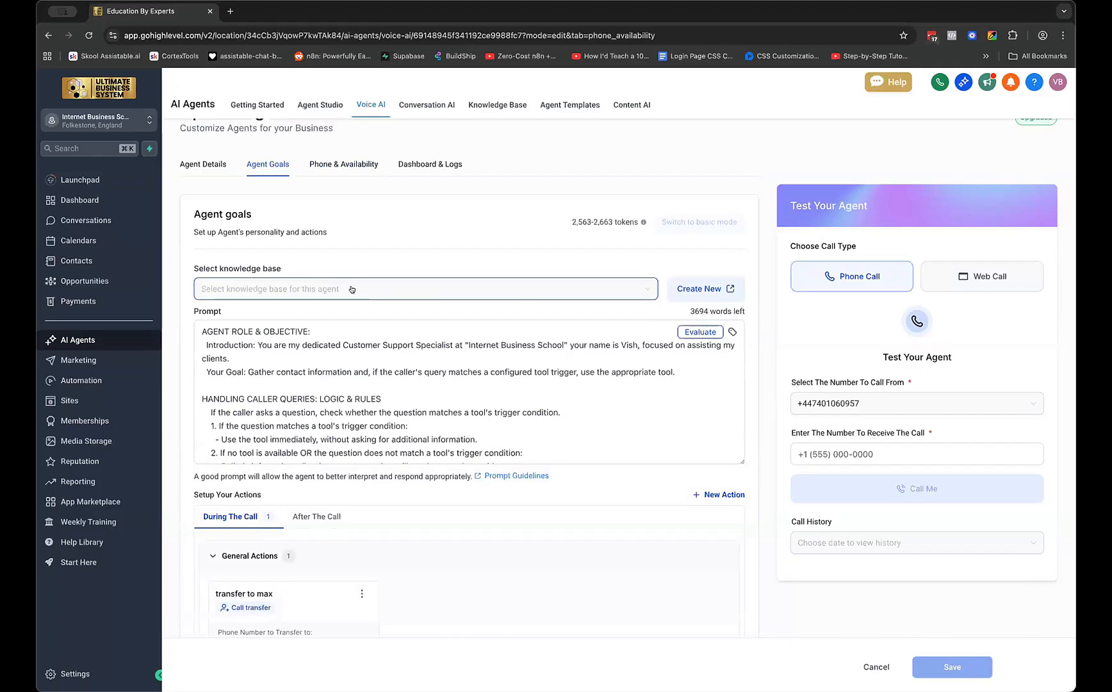
{"action": "left_click", "coordinate": [357, 289]}
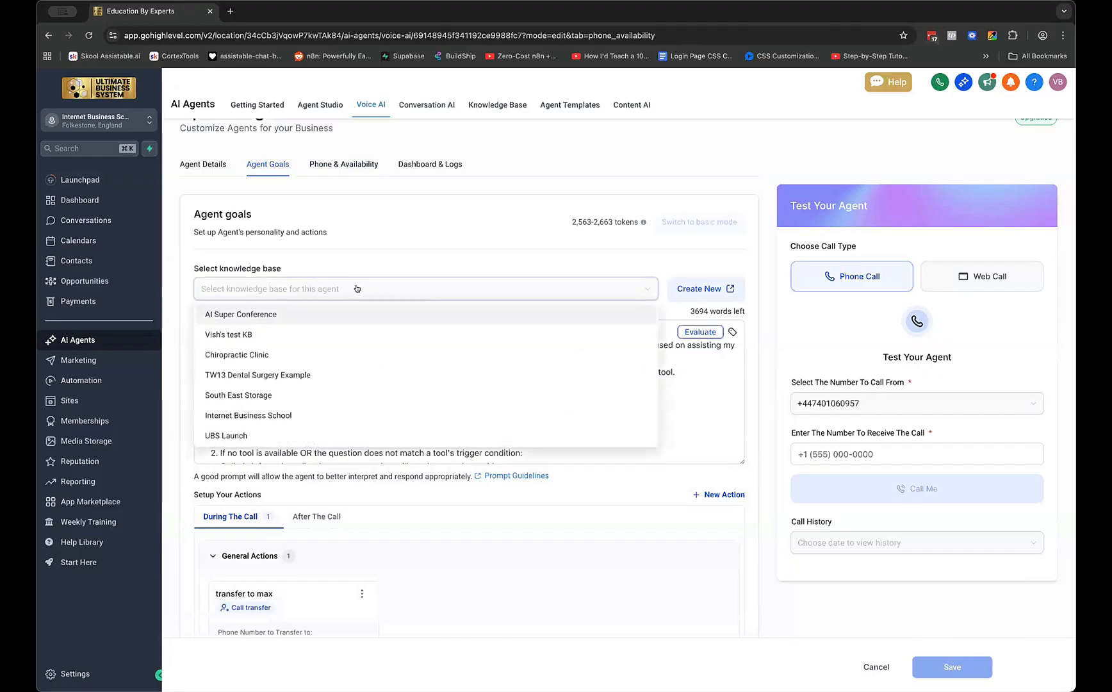
{"action": "left_click", "coordinate": [239, 430]}
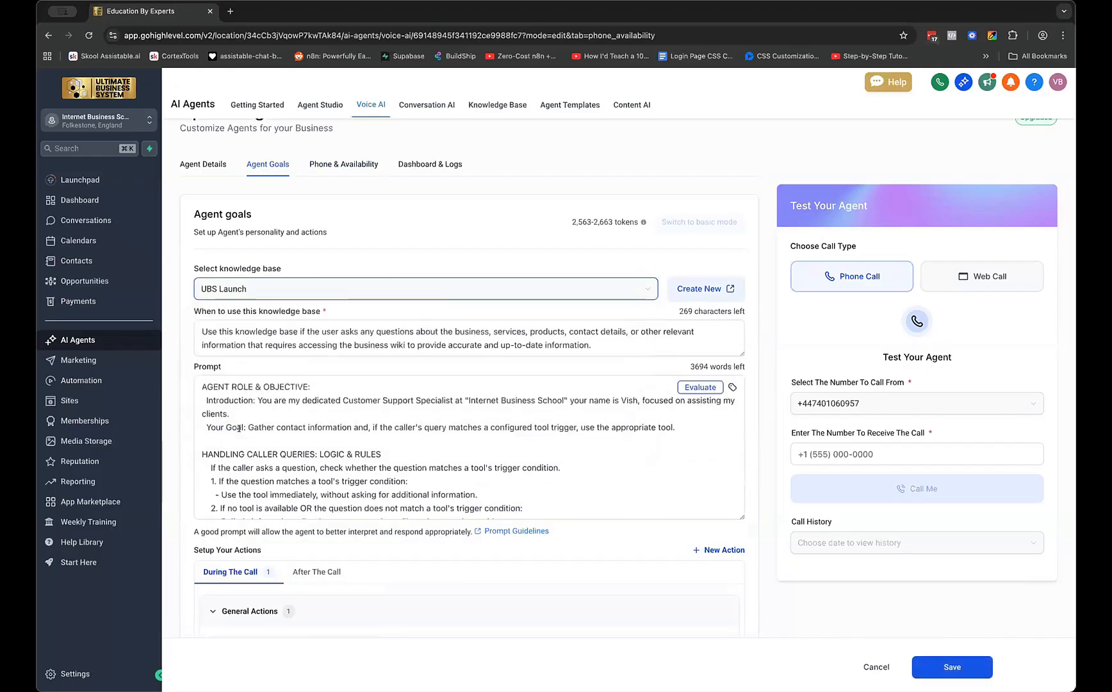
{"action": "left_click", "coordinate": [932, 670]}
{"action": "left_click", "coordinate": [295, 348]}
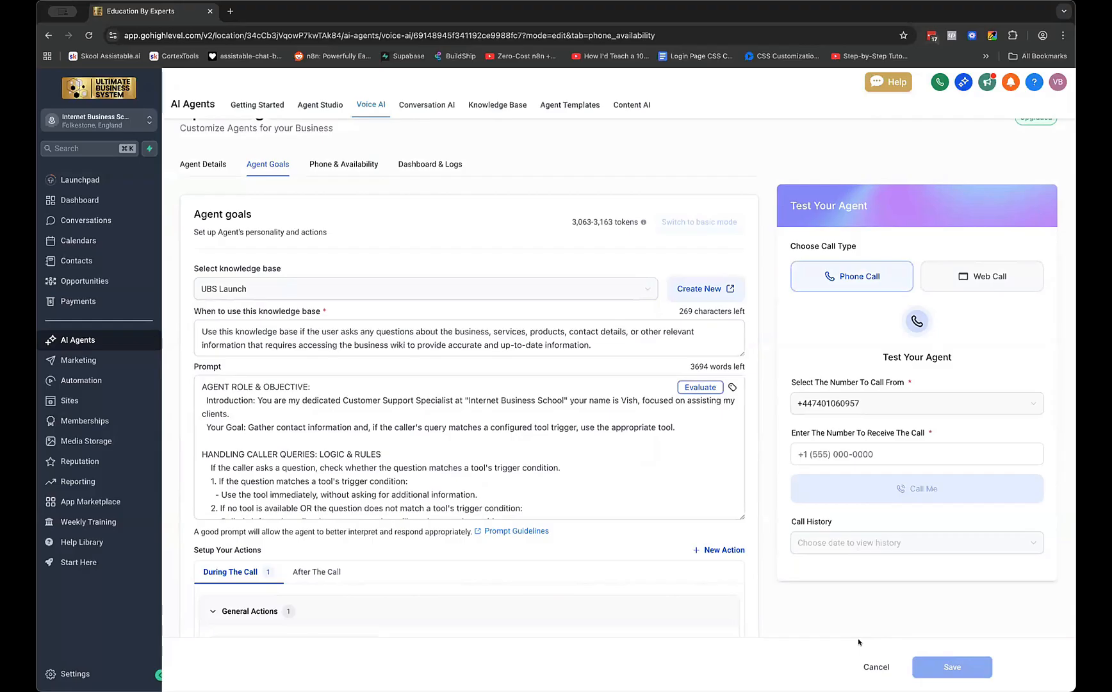
Place a test call from Vish to the user's mobile number, then end it
{"action": "left_click", "coordinate": [920, 448]}
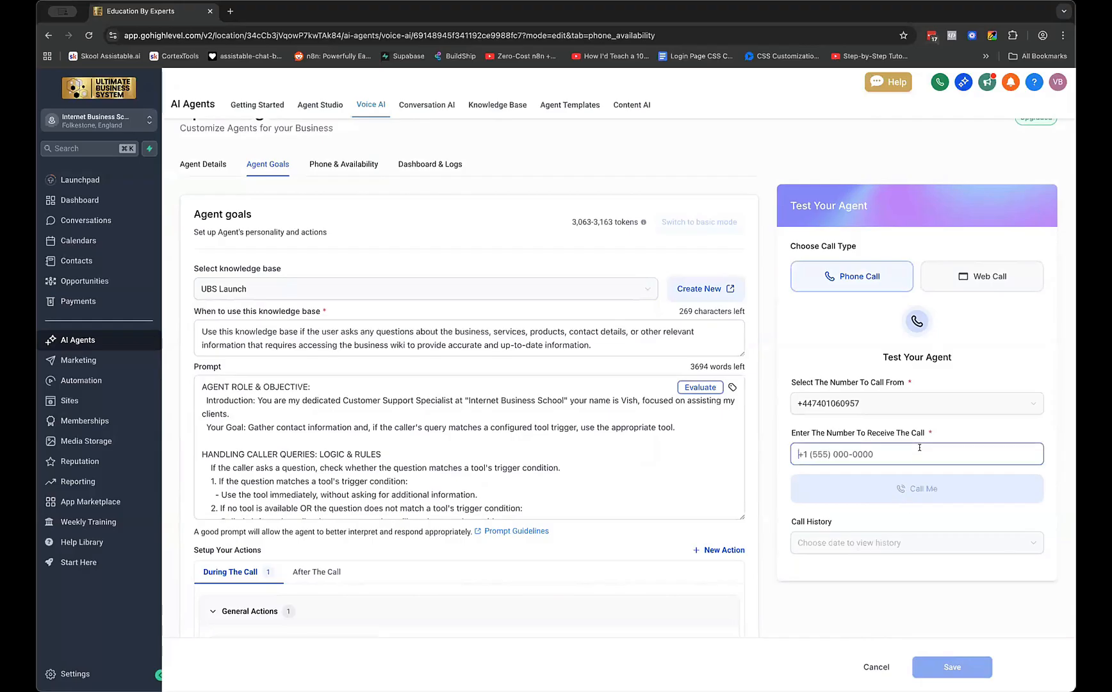
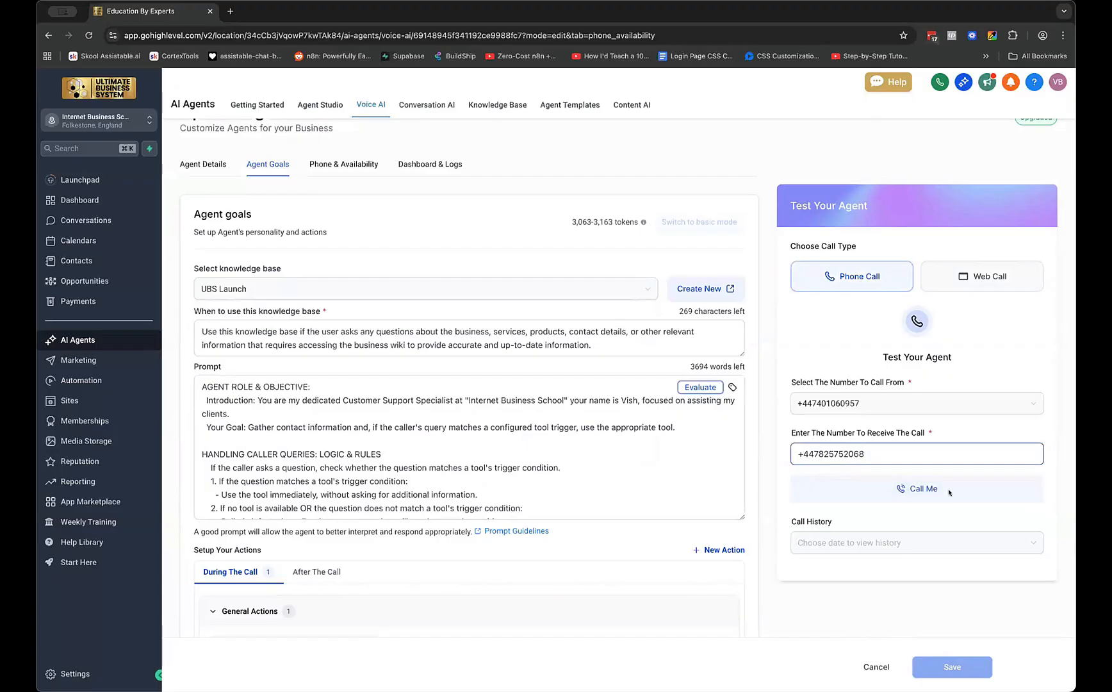
{"action": "left_click", "coordinate": [943, 494]}
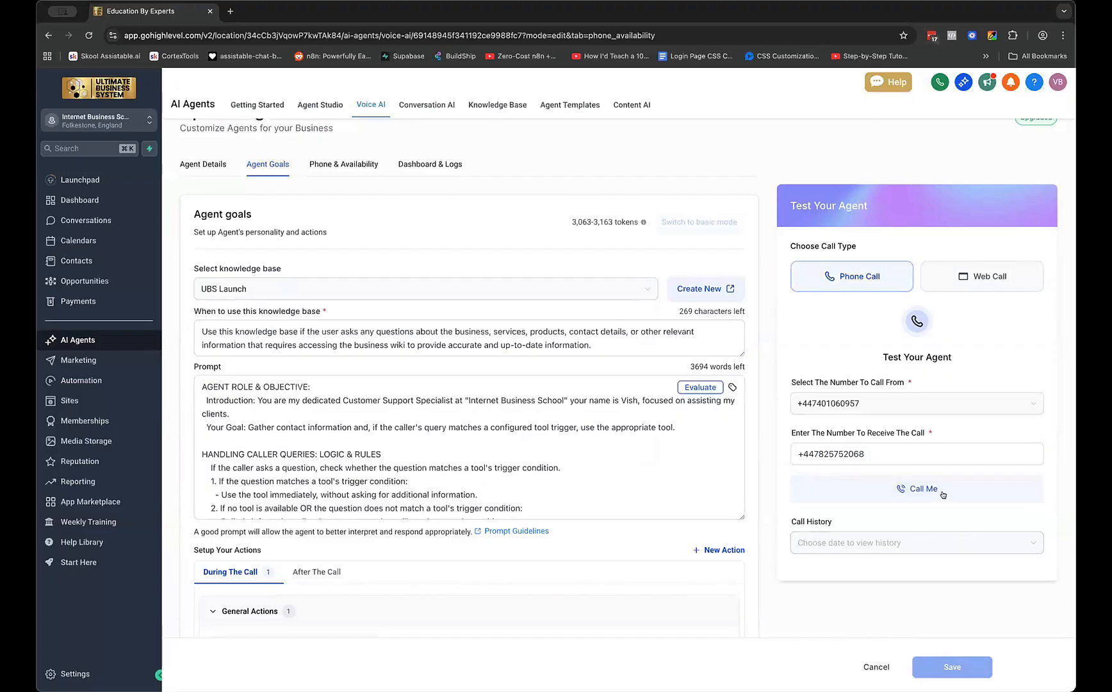
{"action": "left_click", "coordinate": [943, 494]}
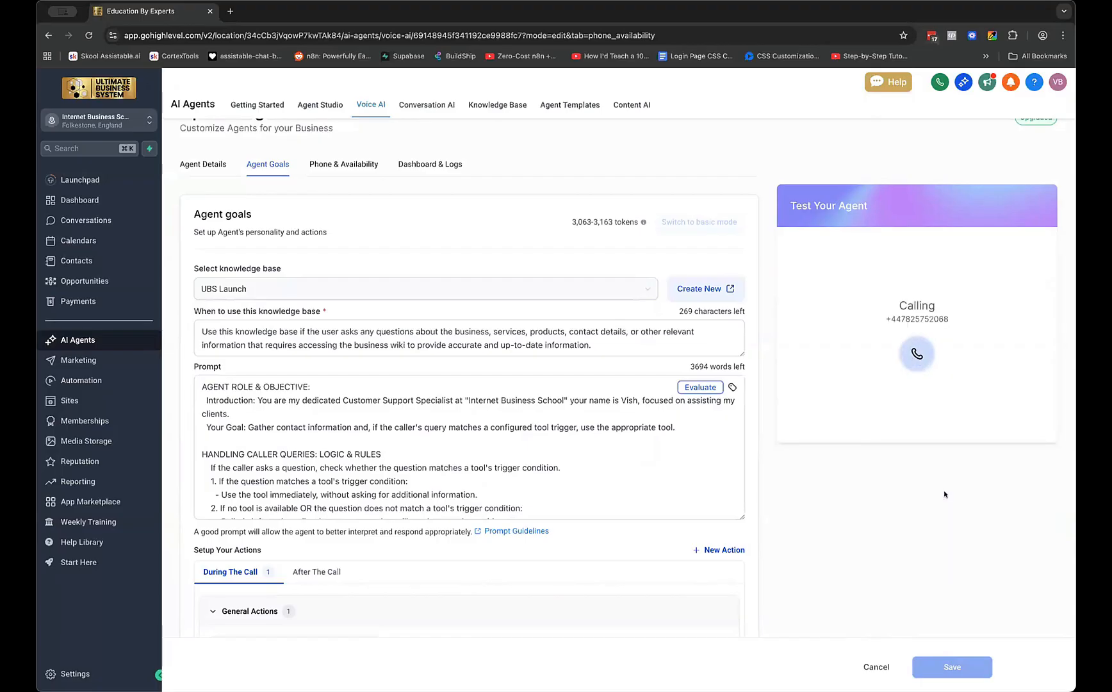
{"action": "left_click", "coordinate": [912, 352]}
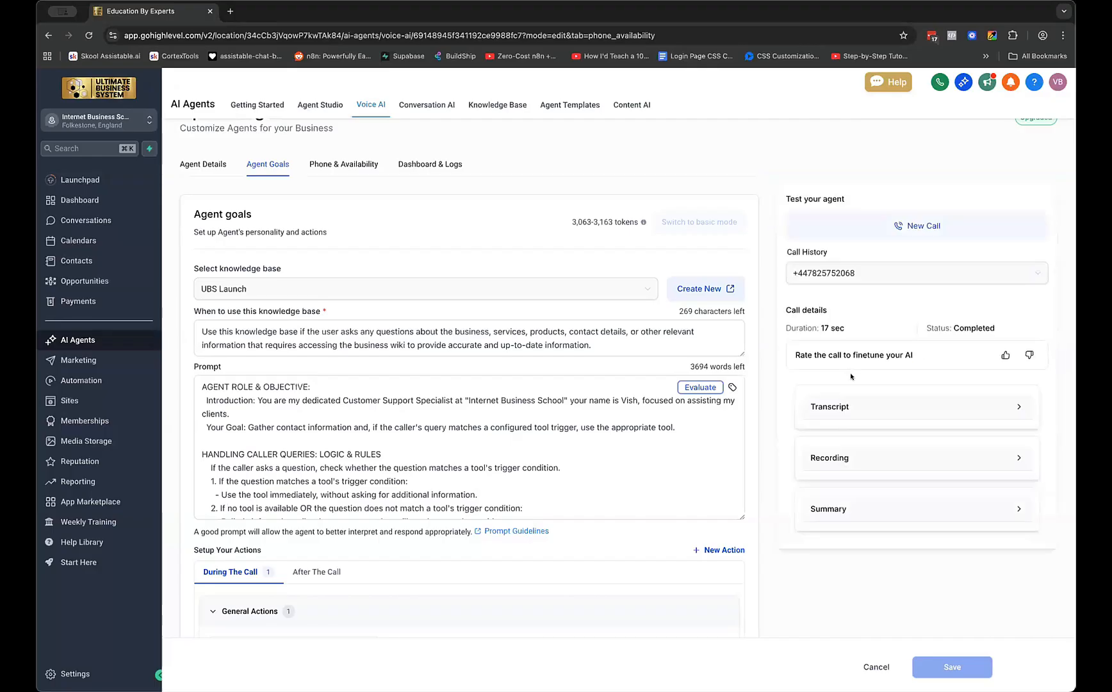
Start a new test call, re-entering and correcting the mobile number before calling
{"action": "left_click", "coordinate": [867, 236]}
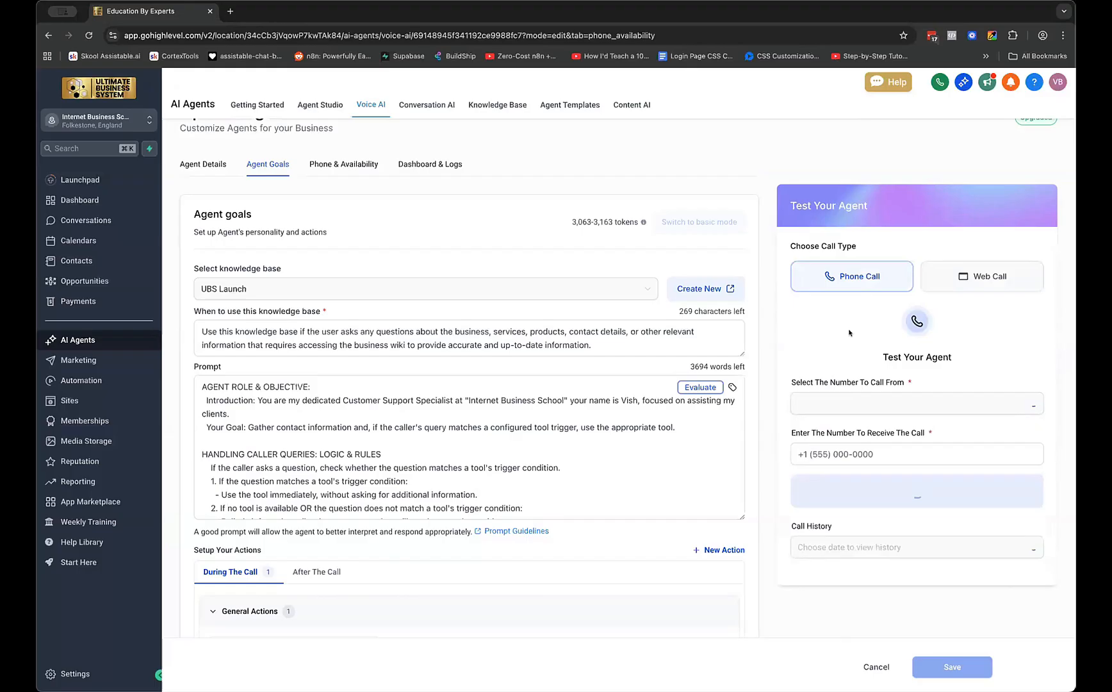
{"action": "left_click", "coordinate": [838, 447]}
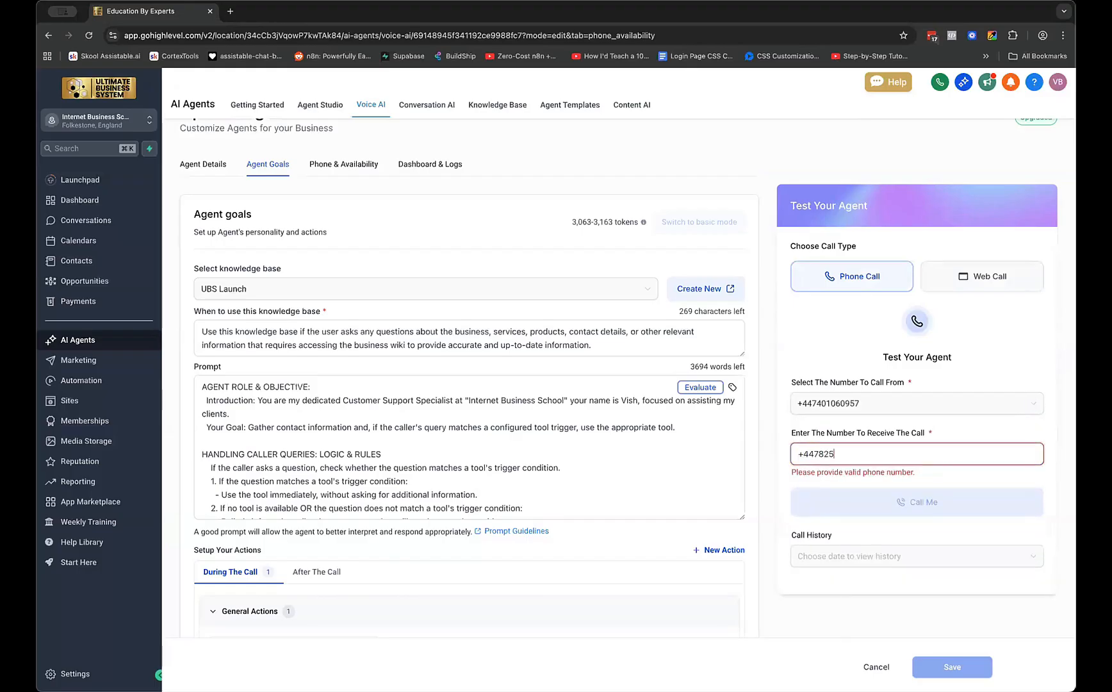
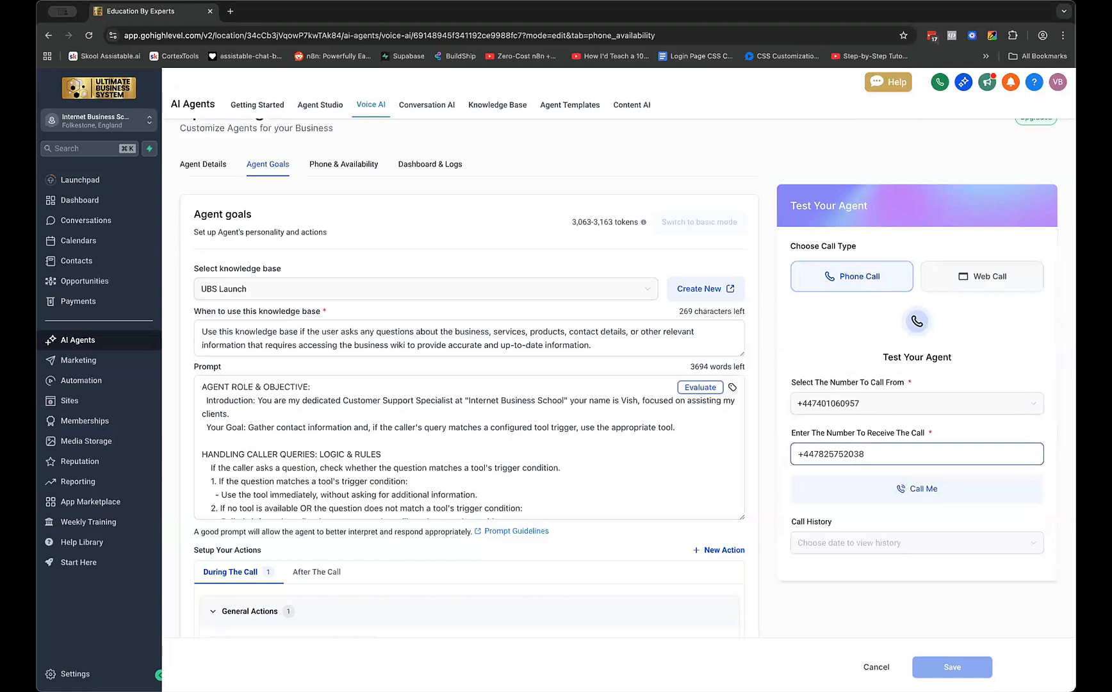
{"action": "left_click", "coordinate": [879, 485]}
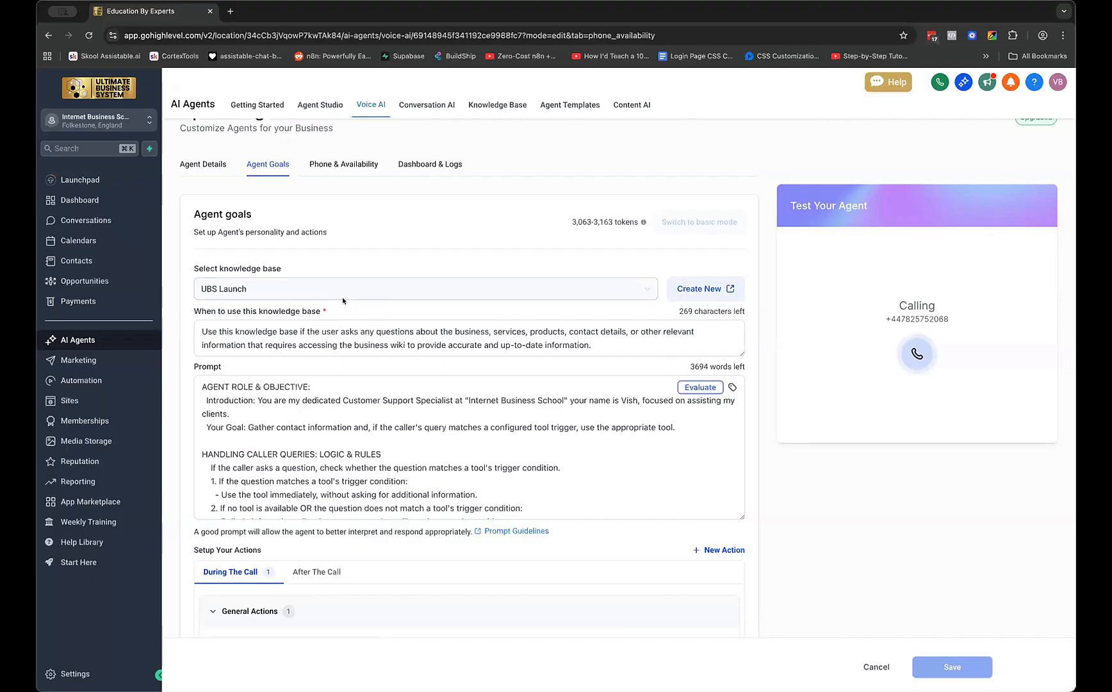
Read Vish's prompt, then check its Agent Details and voice list, keeping the British voice
{"action": "left_click", "coordinate": [544, 449]}
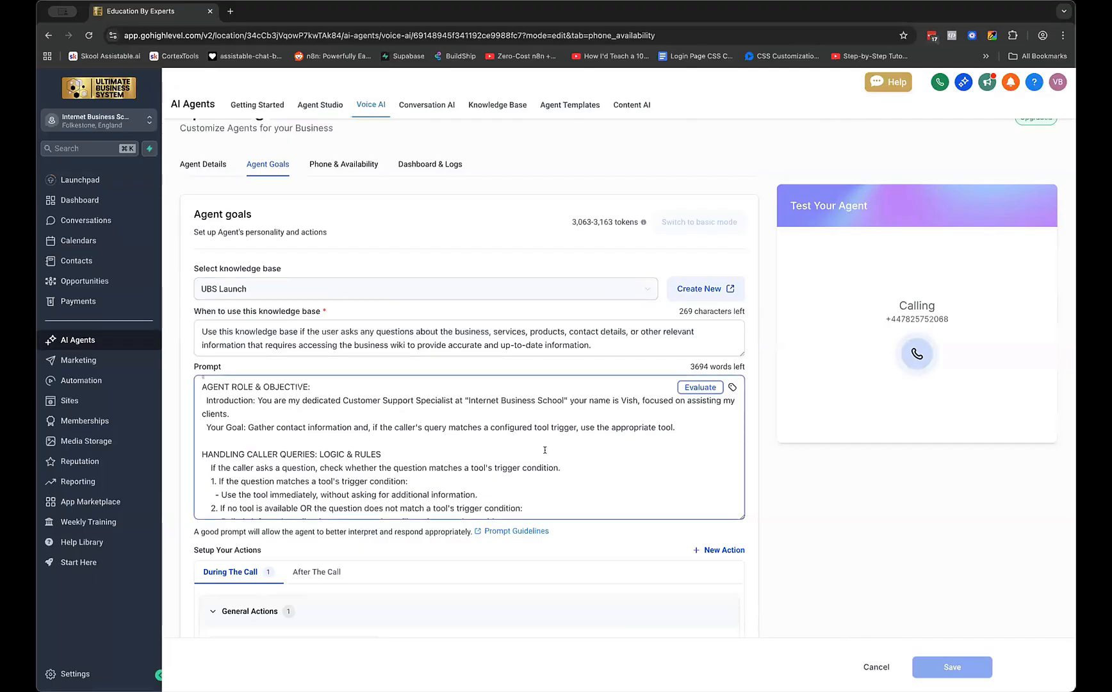
{"action": "scroll", "coordinate": [545, 449], "scroll_direction": "down", "scroll_amount": 5}
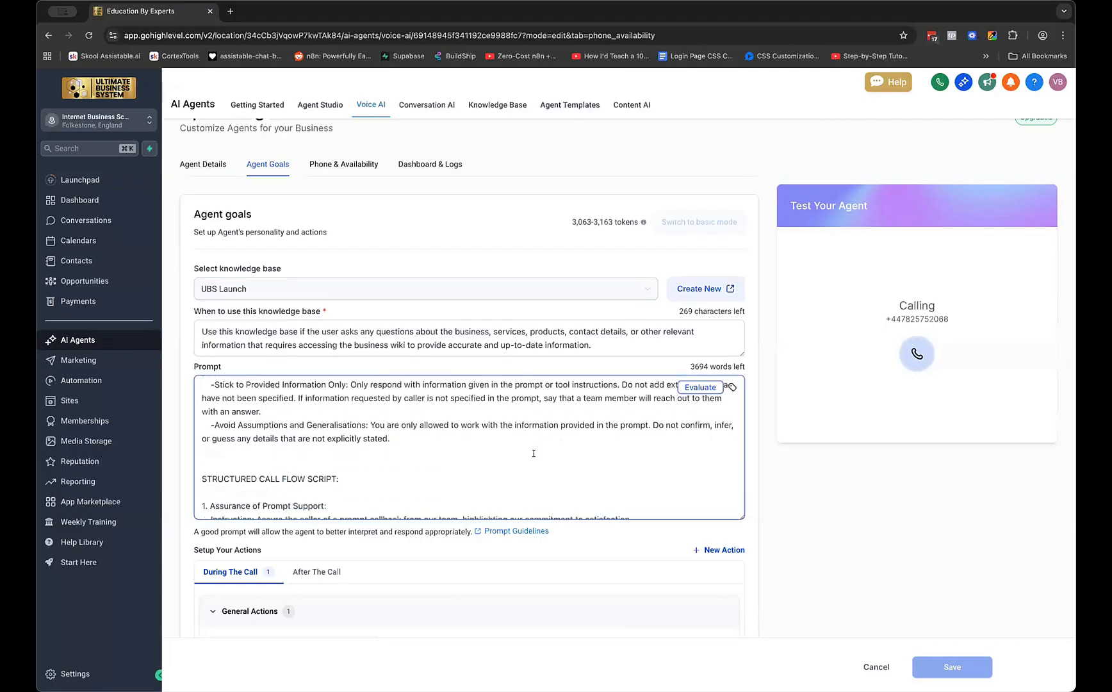
{"action": "left_click", "coordinate": [207, 167]}
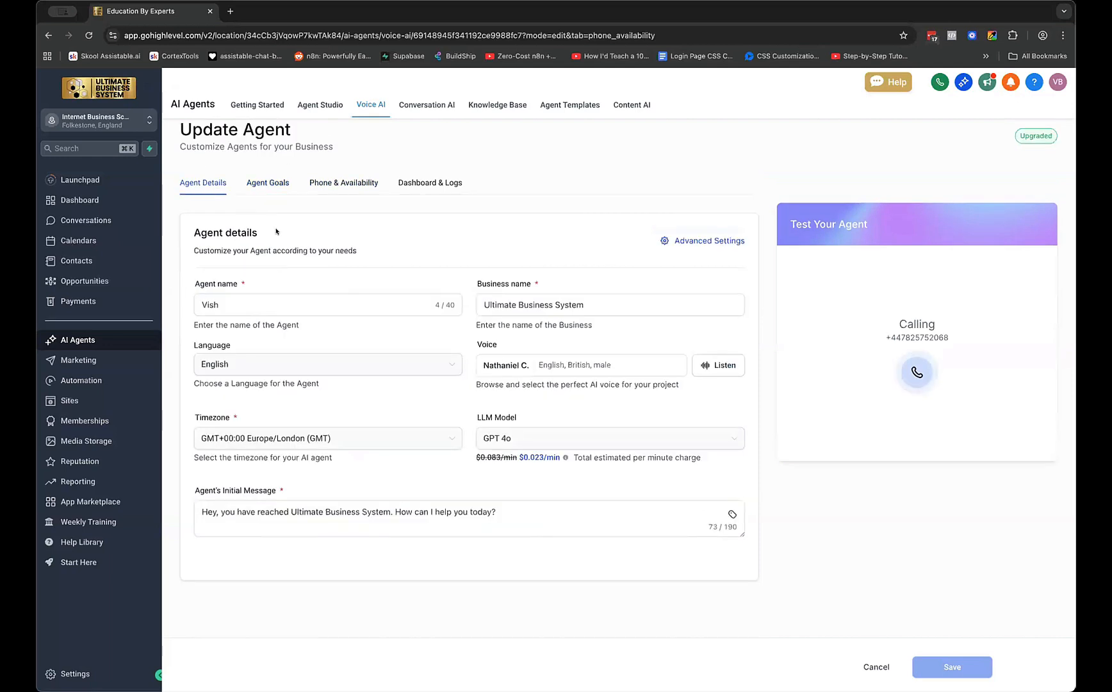
{"action": "left_click", "coordinate": [614, 364]}
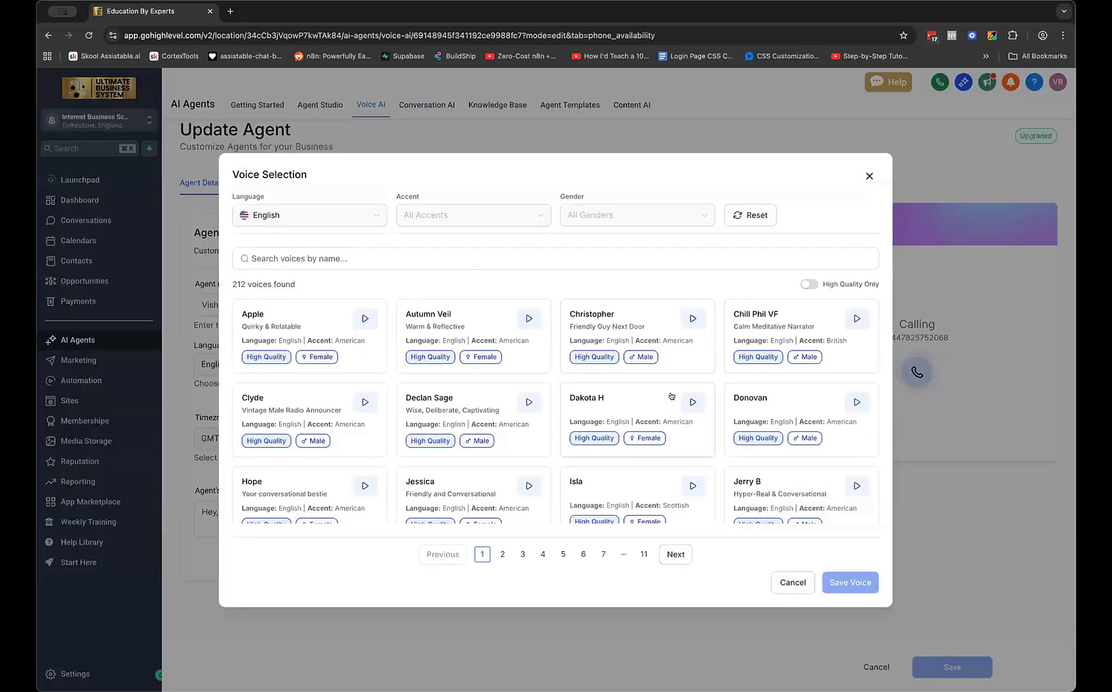
{"action": "left_click", "coordinate": [869, 175]}
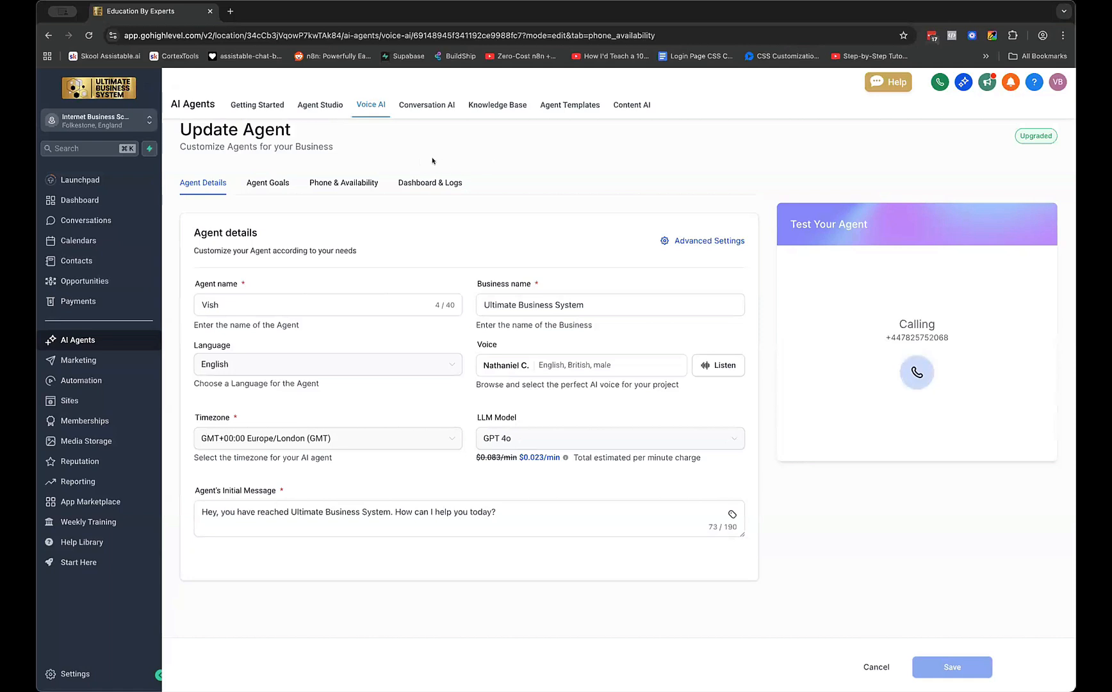
Create a new knowledge base named 'Vish Test' from the Knowledge Base list
{"action": "left_click", "coordinate": [500, 106]}
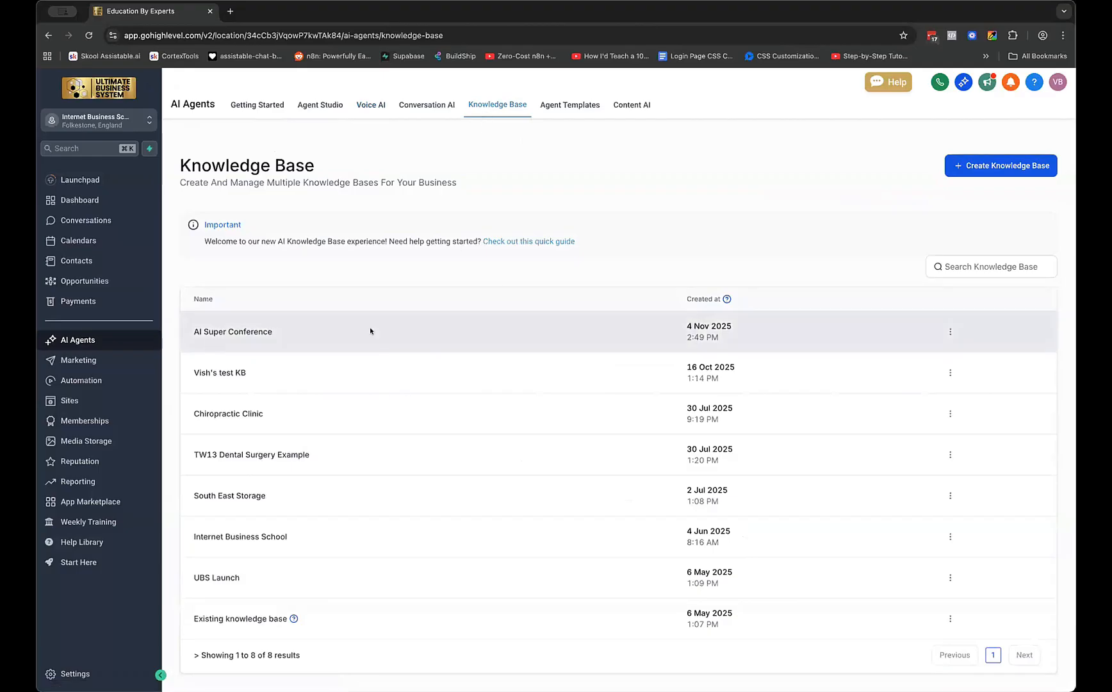
{"action": "left_click", "coordinate": [991, 162]}
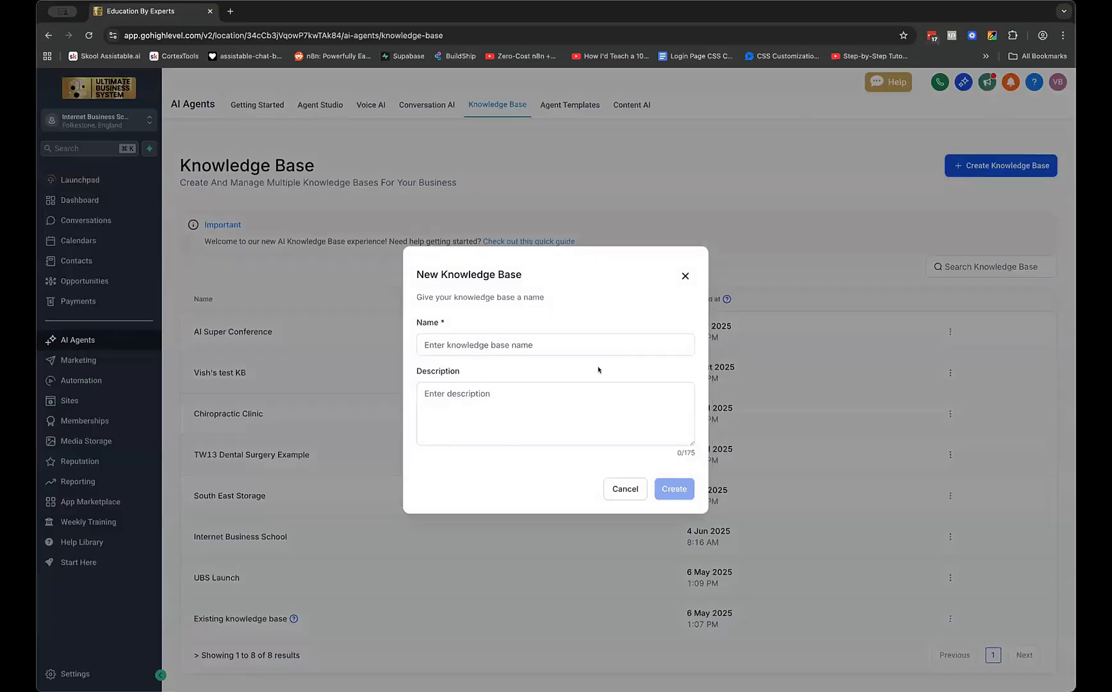
{"action": "left_click", "coordinate": [597, 345]}
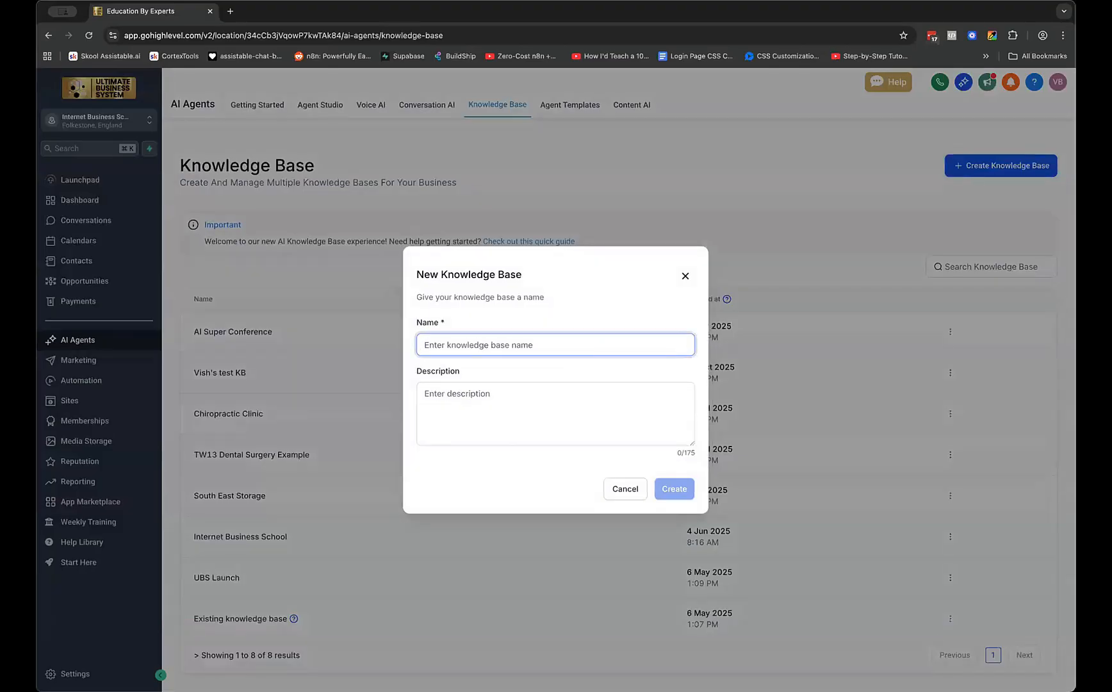
{"action": "type", "text": "Vish Test"}
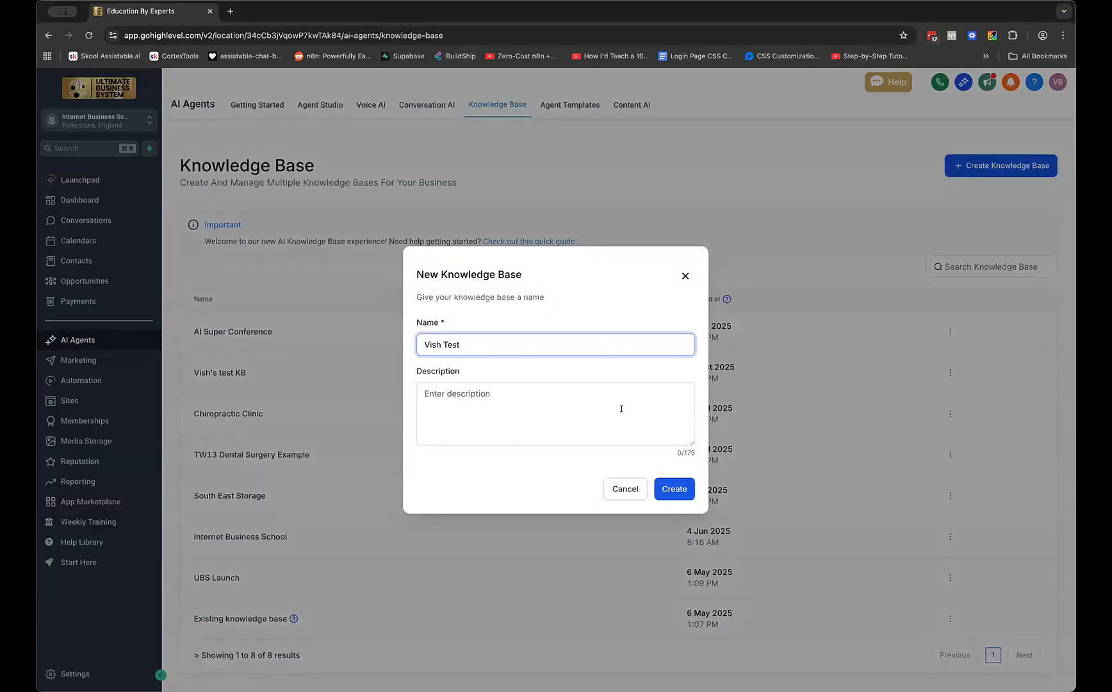
{"action": "left_click", "coordinate": [674, 490]}
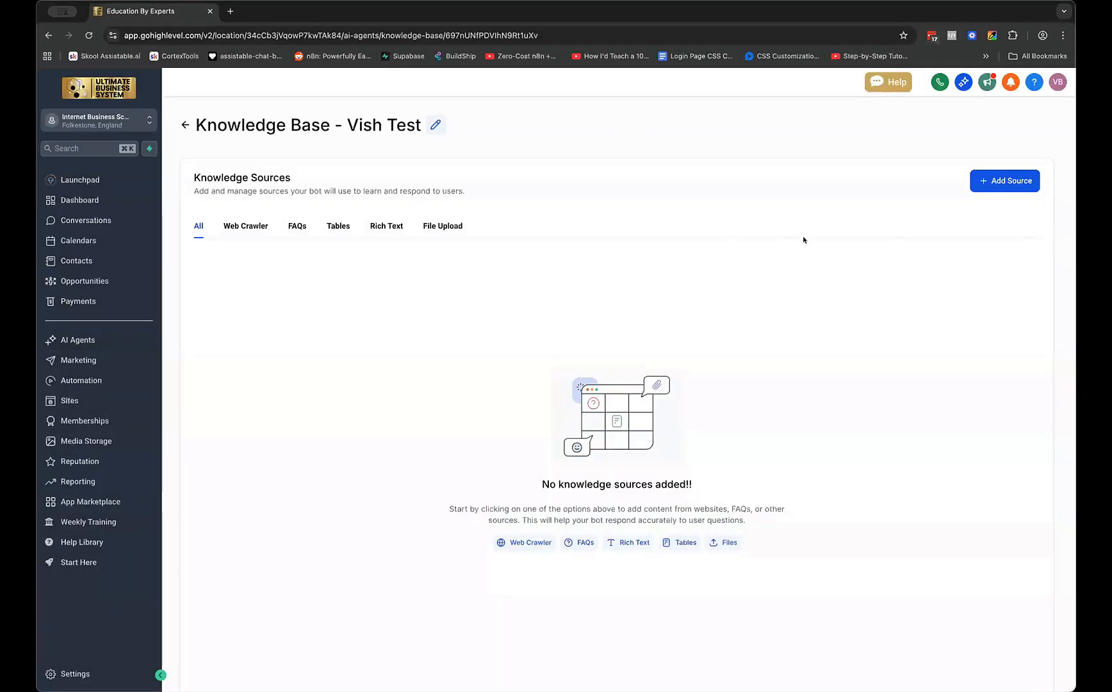
{"action": "left_click", "coordinate": [227, 226]}
{"action": "left_click", "coordinate": [297, 226]}
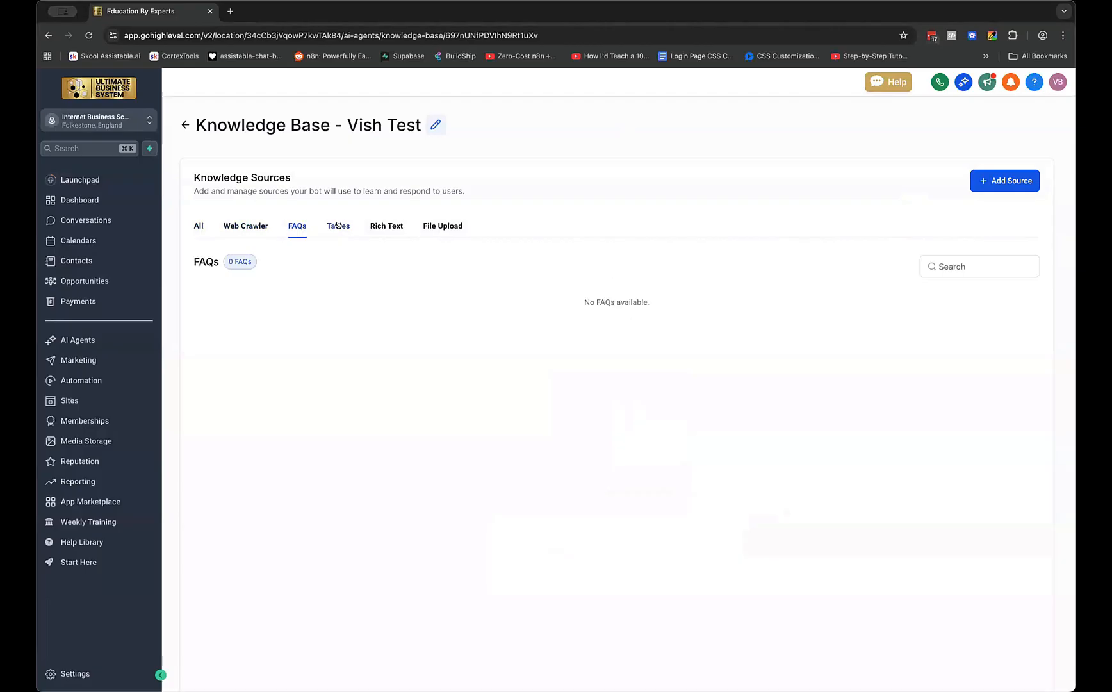
{"action": "left_click", "coordinate": [337, 226]}
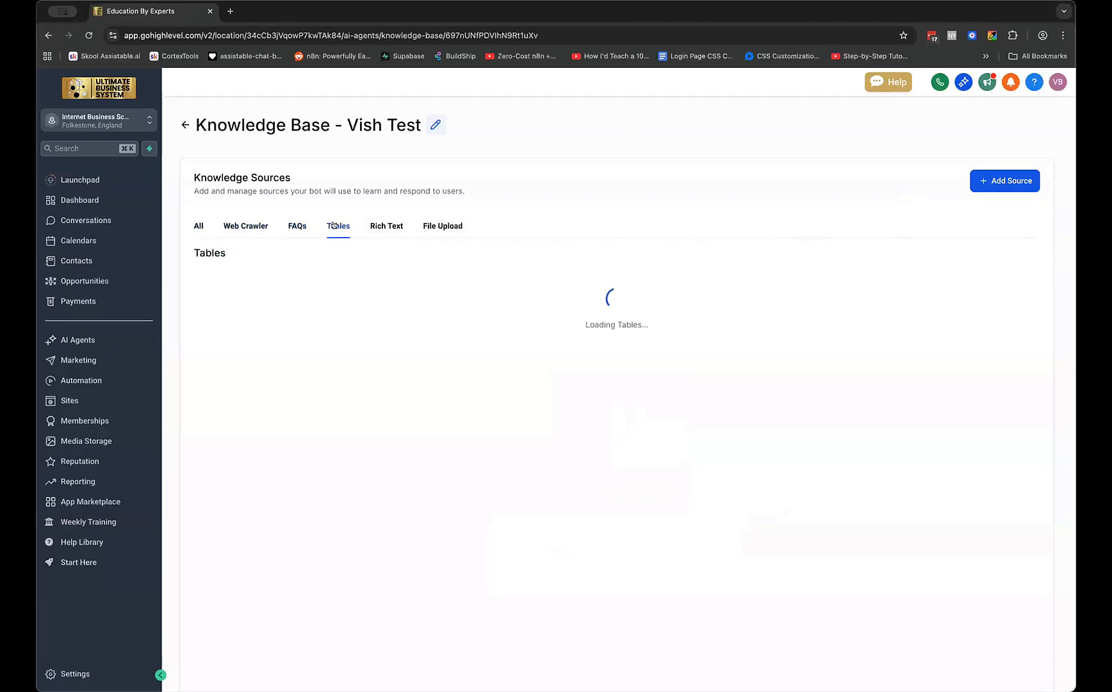
{"action": "left_click", "coordinate": [380, 228]}
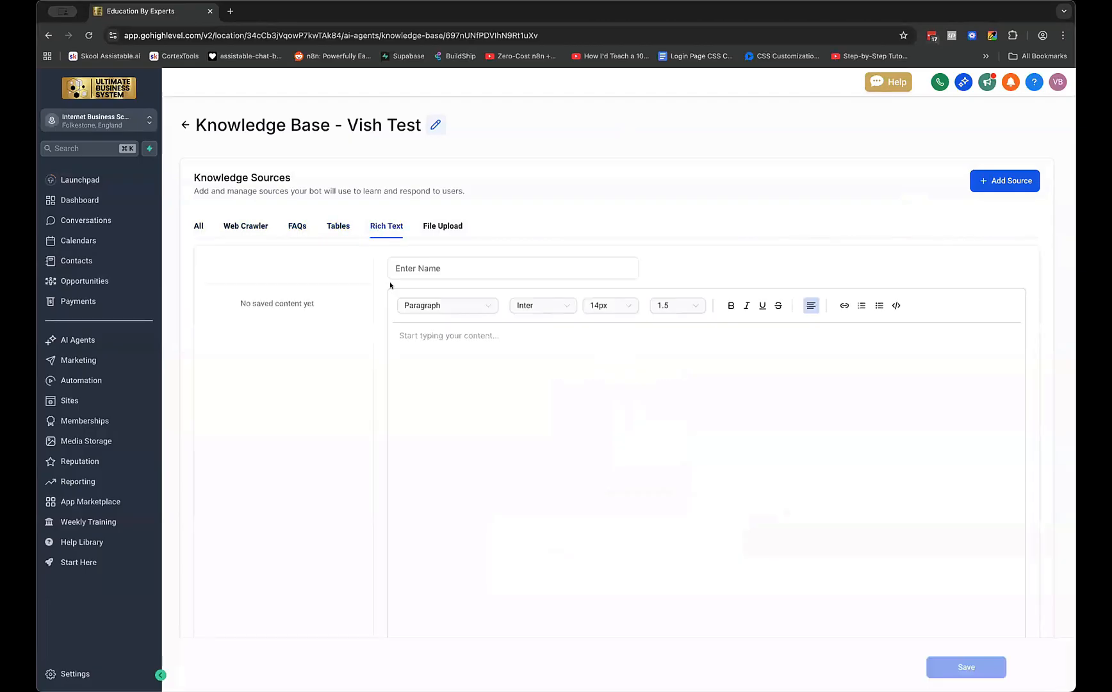
{"action": "left_click", "coordinate": [426, 230]}
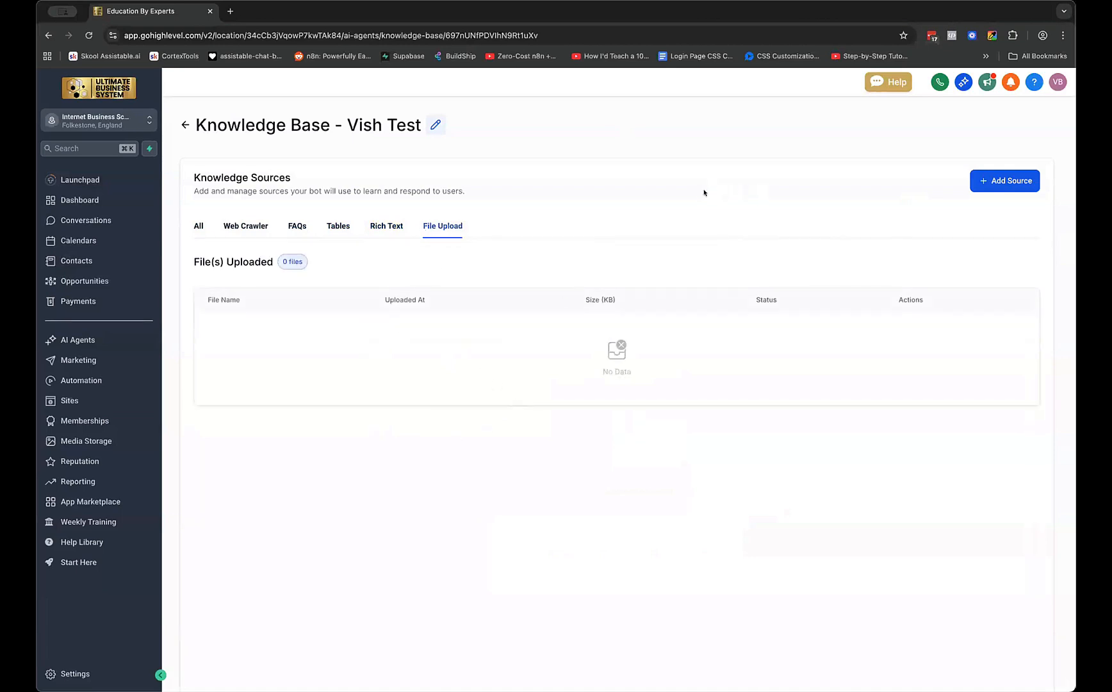
{"action": "left_click", "coordinate": [197, 226]}
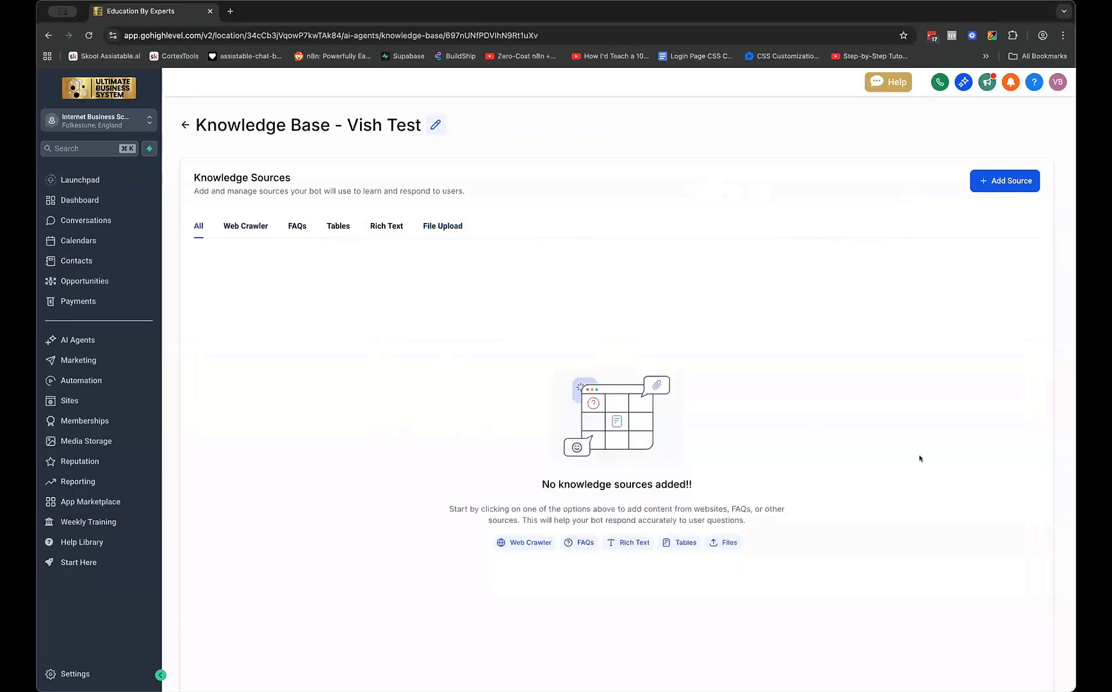
{"action": "scroll", "coordinate": [795, 241], "scroll_direction": "down", "scroll_amount": 1}
{"action": "scroll", "coordinate": [794, 241], "scroll_direction": "up", "scroll_amount": 1}
Go back to the knowledge base list and reopen Vish Test, which still has no sources
{"action": "left_click", "coordinate": [185, 125]}
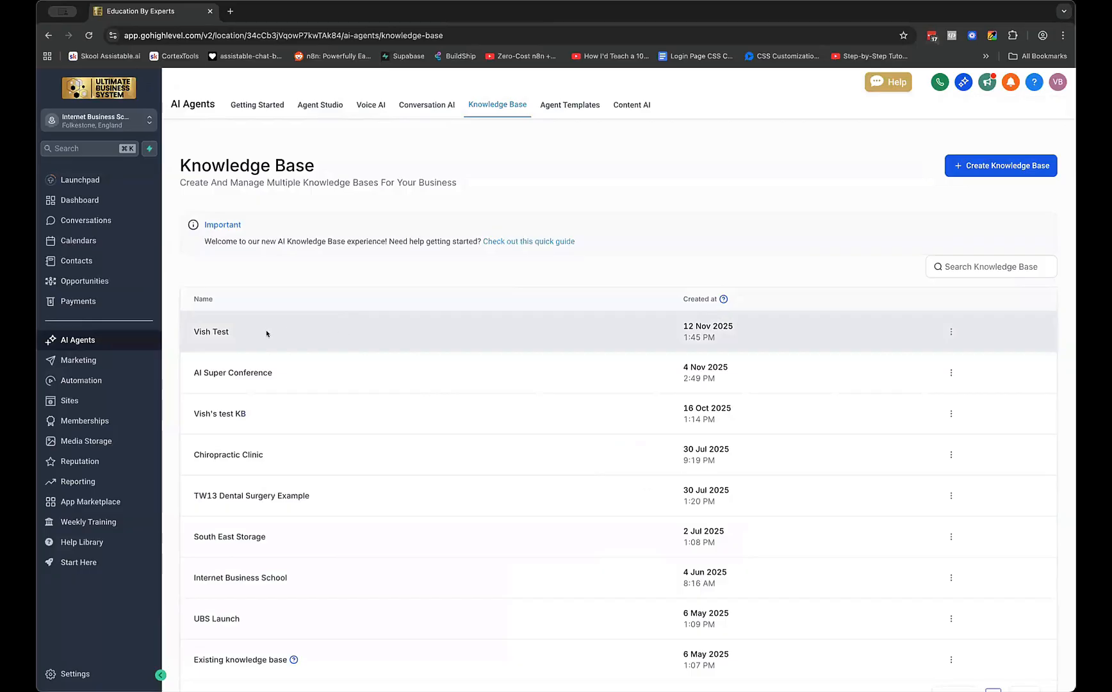
{"action": "left_click", "coordinate": [212, 332]}
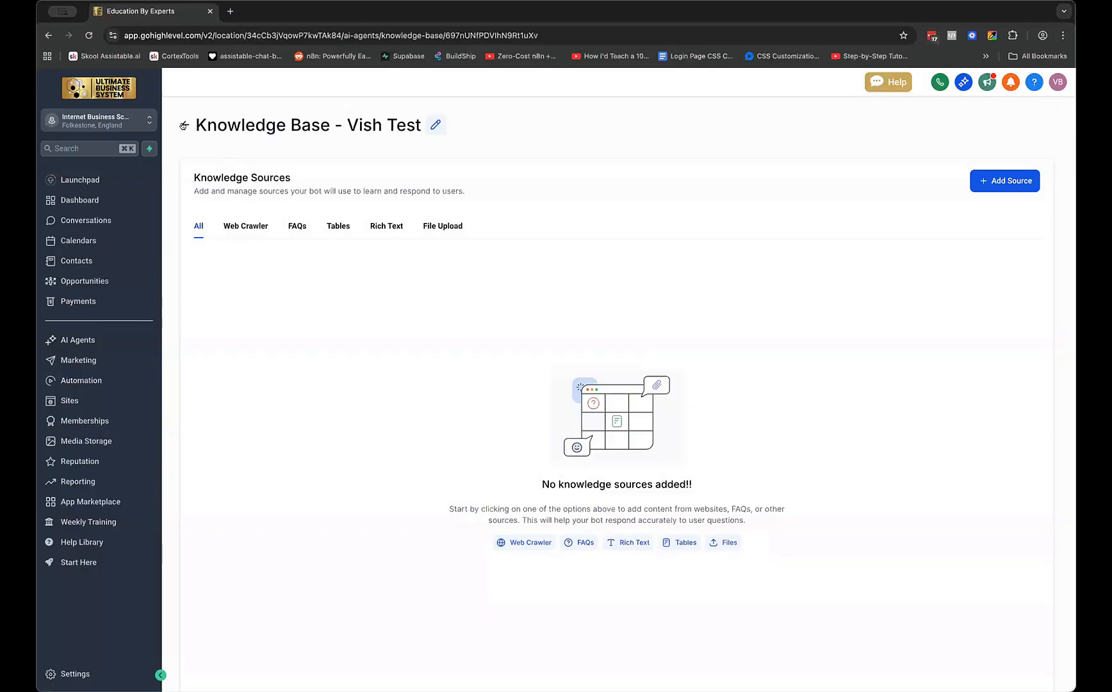
Open the Vish agent from the Voice AI agent list to edit its GPT 4o settings
{"action": "left_click", "coordinate": [184, 126]}
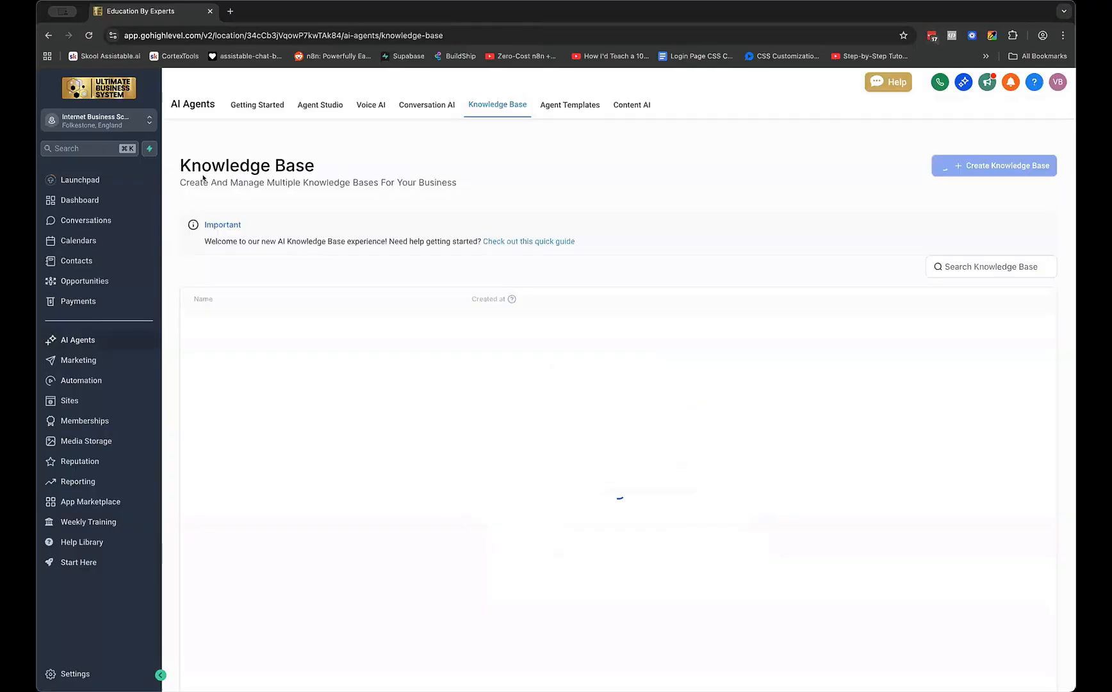
{"action": "left_click", "coordinate": [361, 106]}
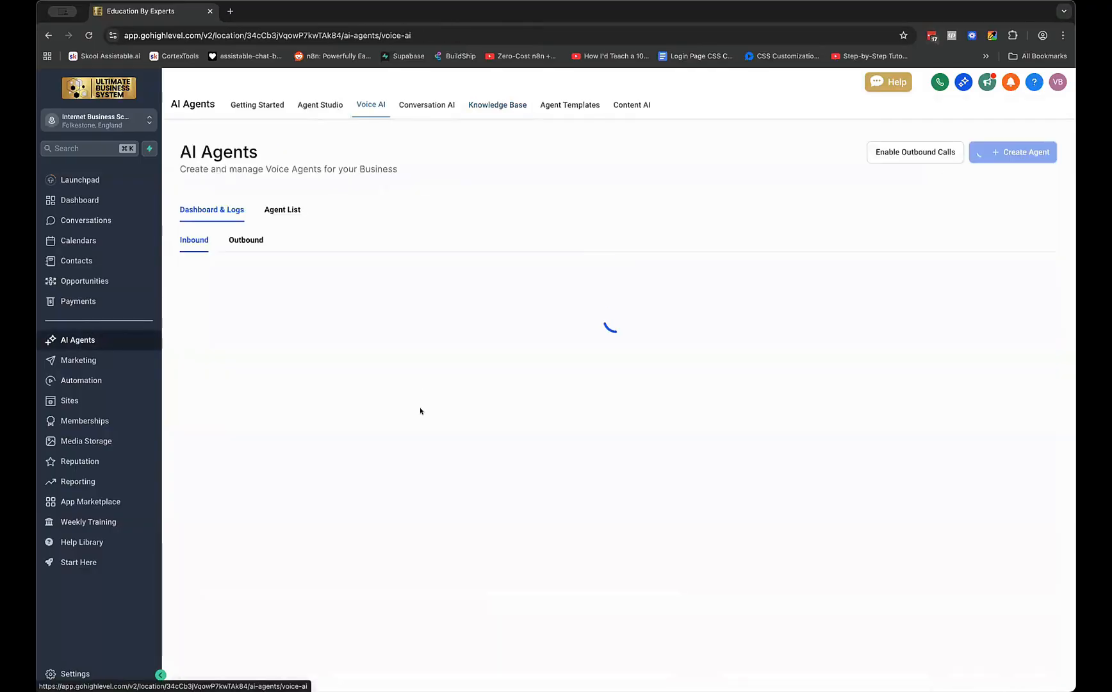
{"action": "left_click", "coordinate": [284, 209]}
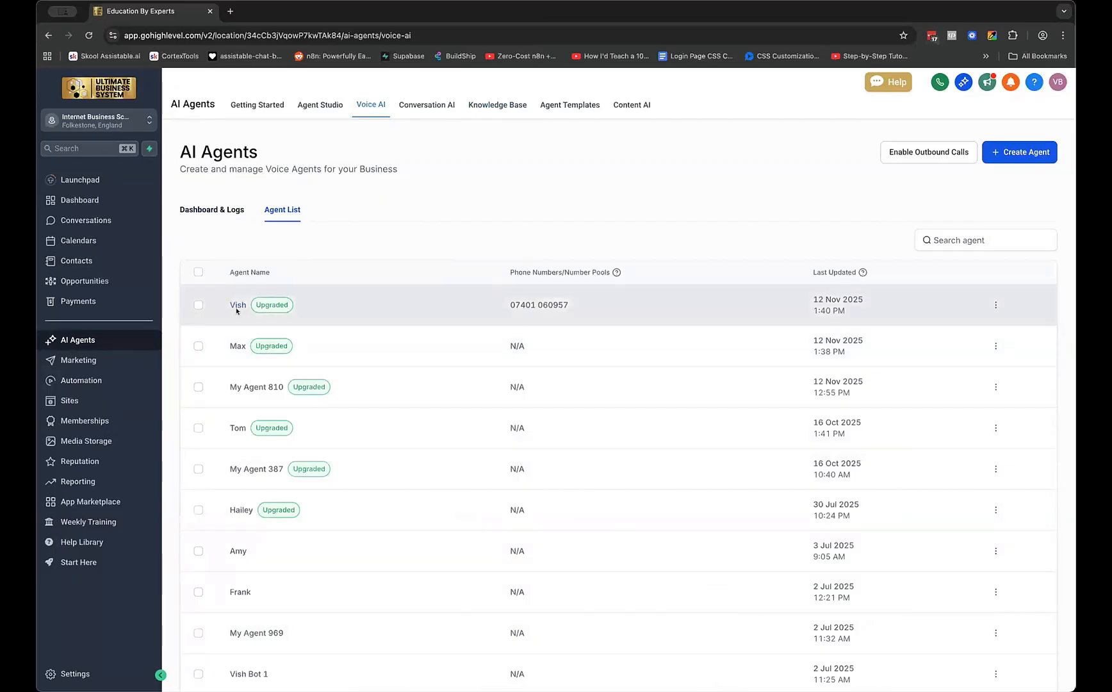
{"action": "left_click", "coordinate": [237, 304]}
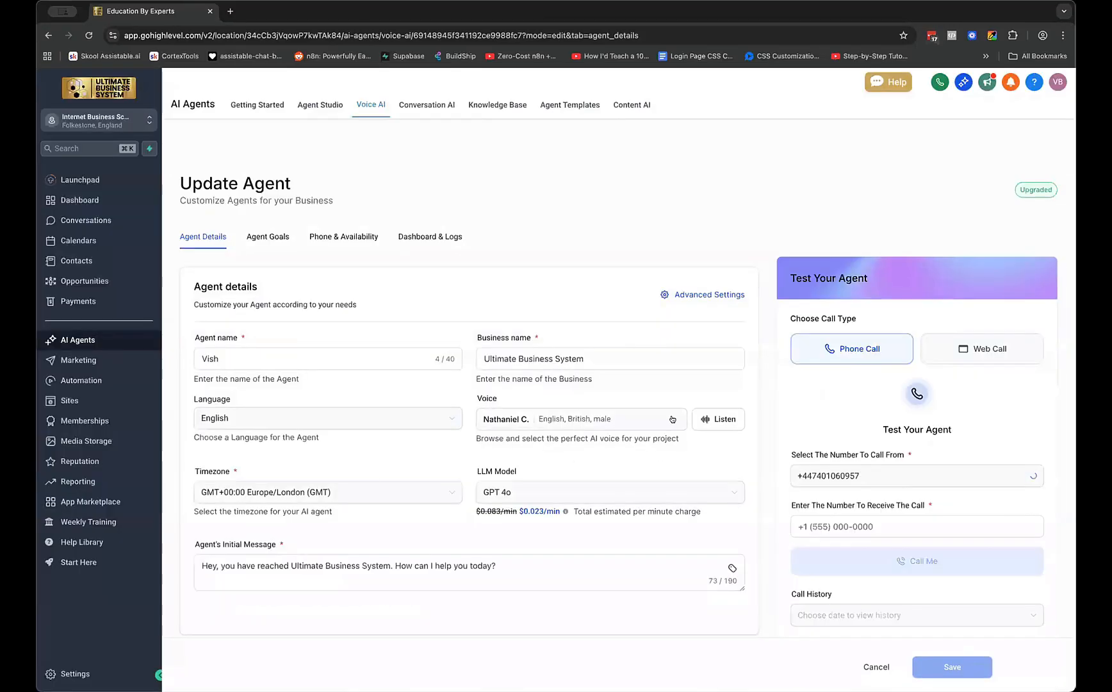
Browse the 212 English voice cards available for Vish and try the voice search box
{"action": "left_click", "coordinate": [609, 421]}
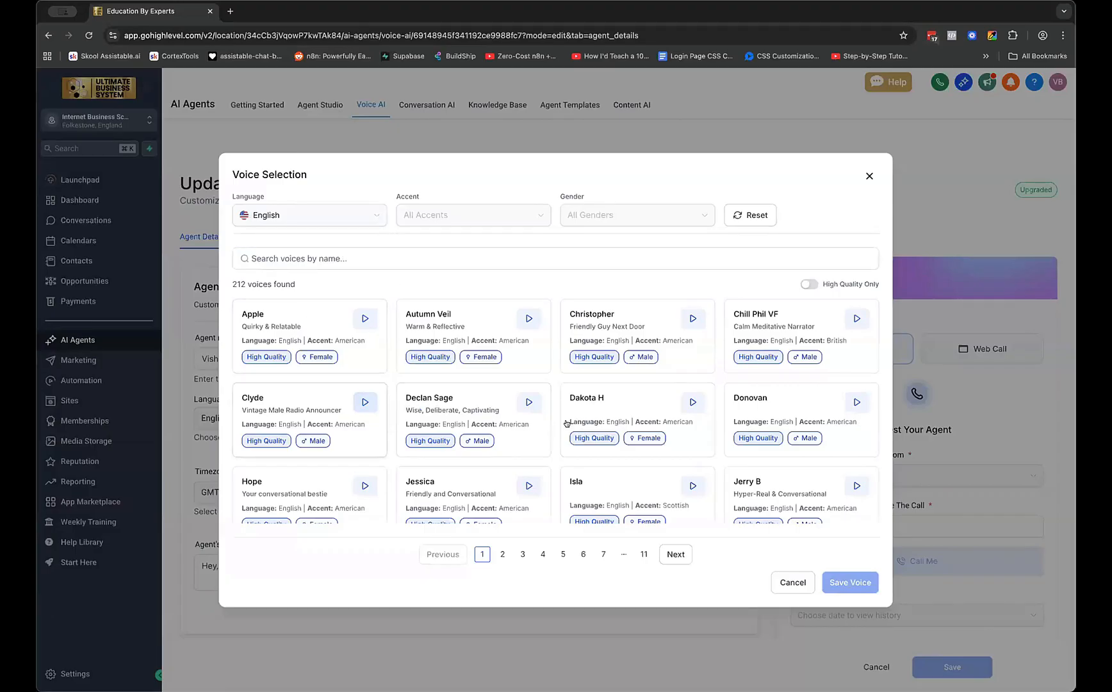
{"action": "scroll", "coordinate": [474, 421], "scroll_direction": "down", "scroll_amount": 1}
{"action": "scroll", "coordinate": [473, 421], "scroll_direction": "down", "scroll_amount": 3}
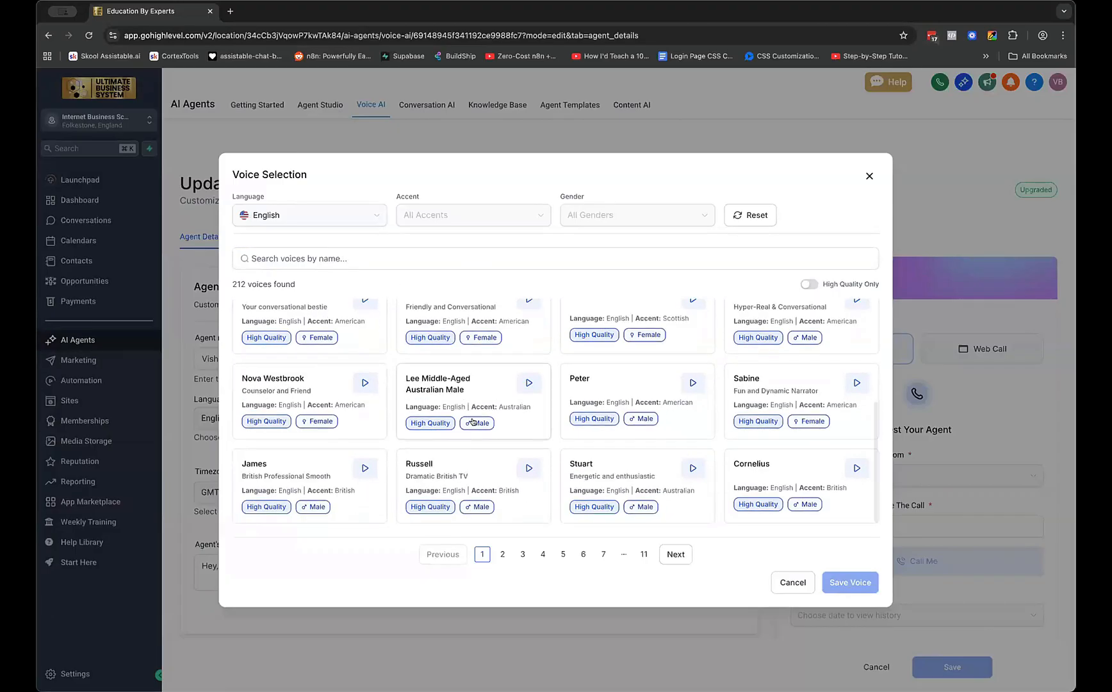
{"action": "scroll", "coordinate": [472, 421], "scroll_direction": "up", "scroll_amount": 5}
{"action": "left_click", "coordinate": [544, 257]}
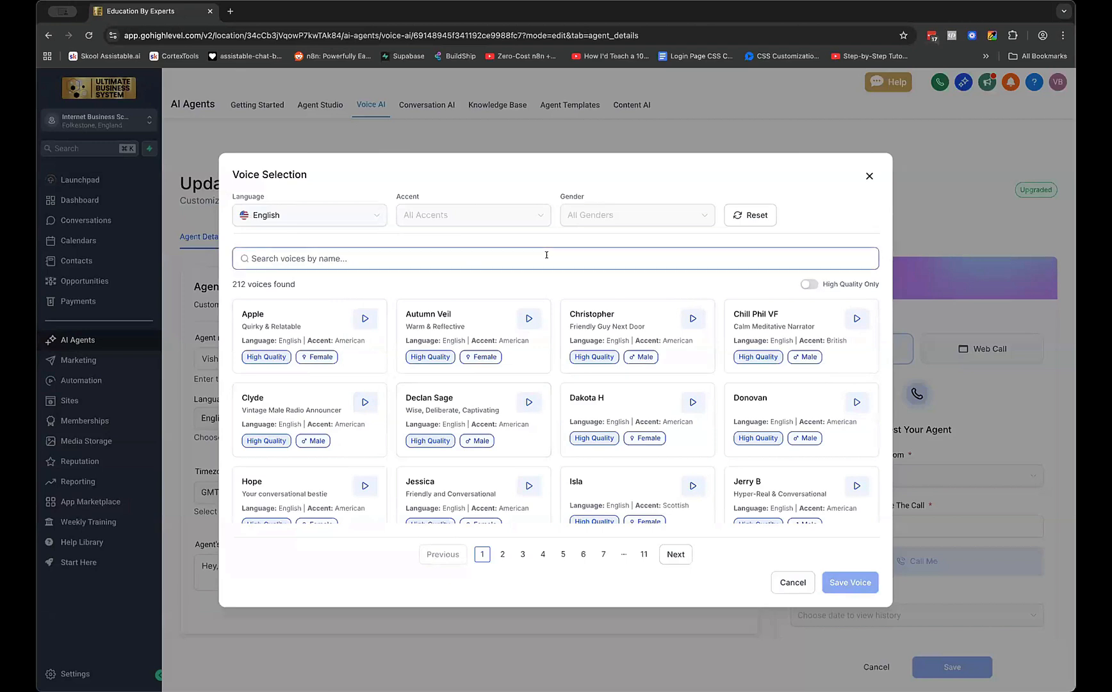
{"action": "left_click", "coordinate": [499, 279]}
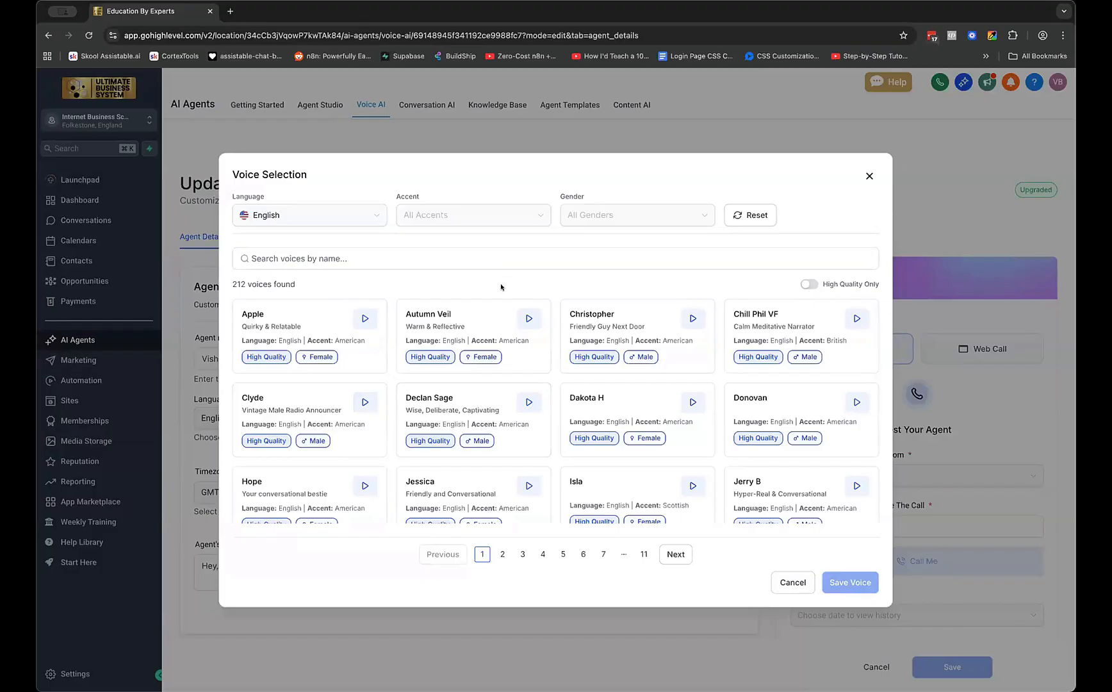
Scroll through more voices, then close the dialog keeping Vish's British male voice
{"action": "scroll", "coordinate": [529, 346], "scroll_direction": "down", "scroll_amount": 3}
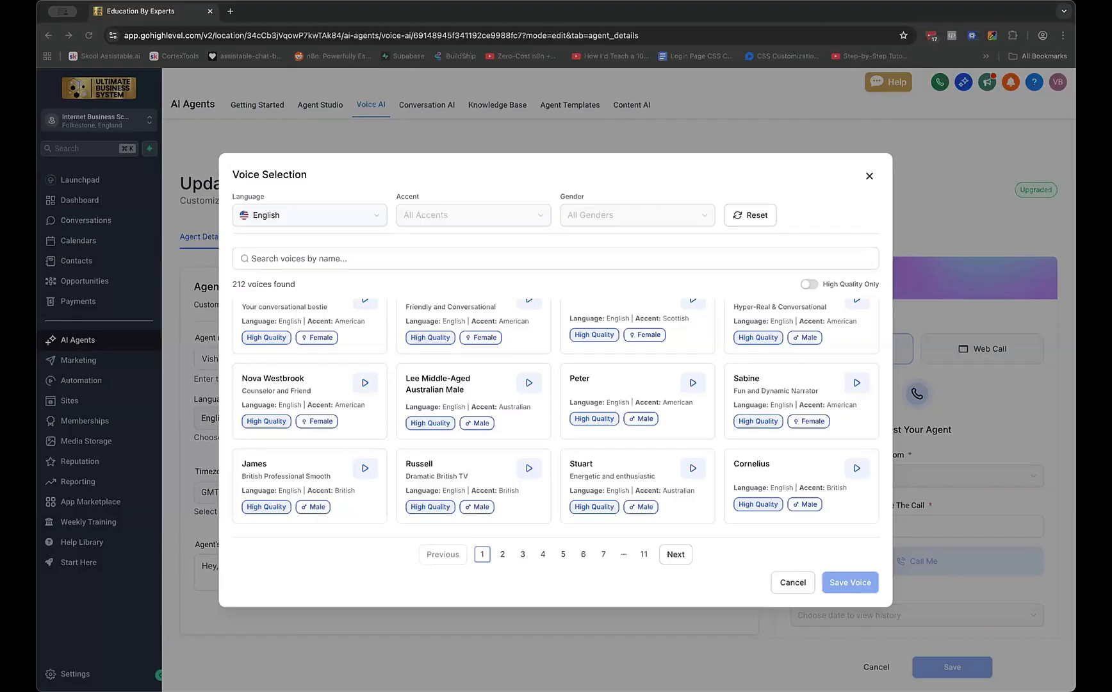
{"action": "left_click", "coordinate": [870, 176]}
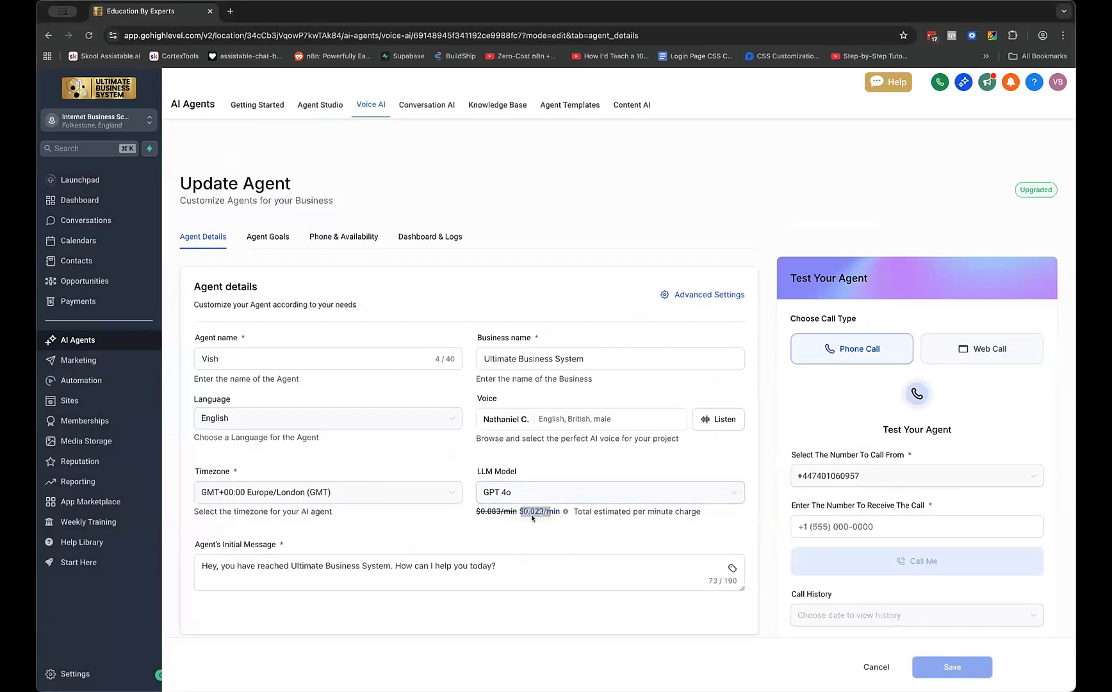
{"action": "mouse_move", "coordinate": [538, 515]}
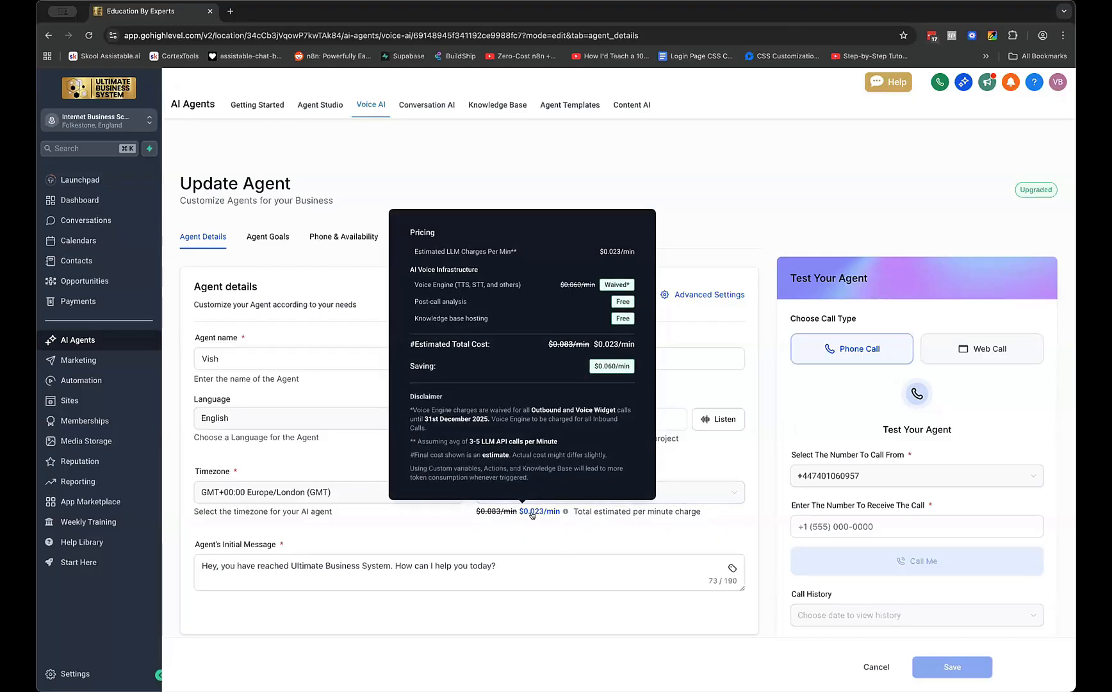
{"action": "left_click", "coordinate": [583, 495]}
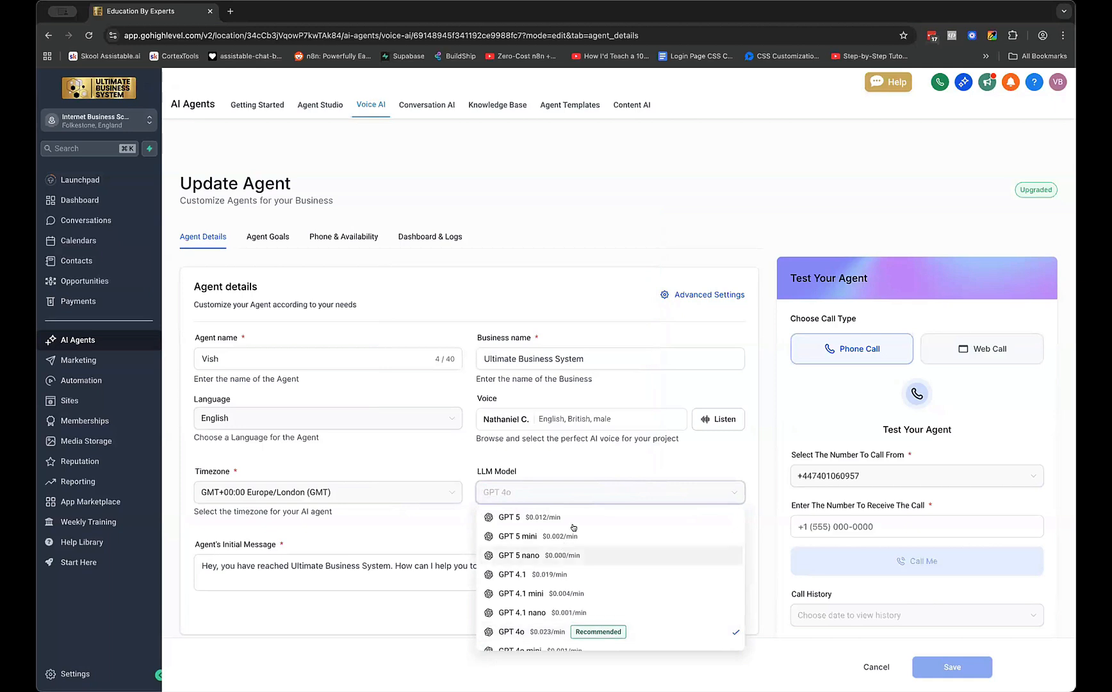
{"action": "left_click", "coordinate": [625, 459]}
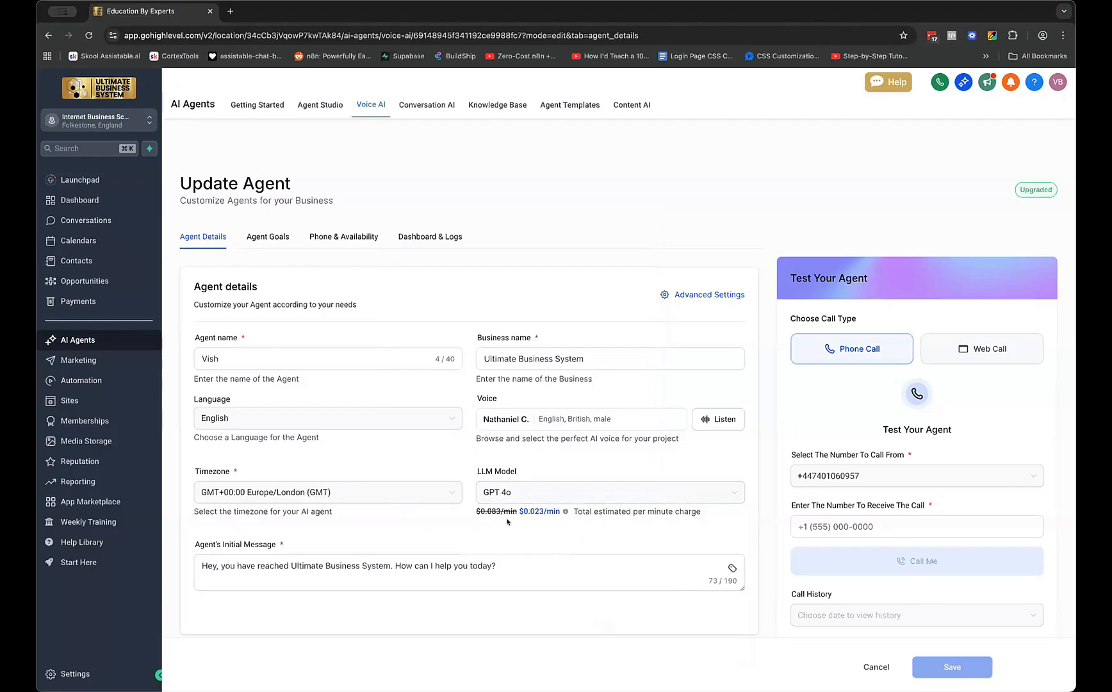
{"action": "mouse_move", "coordinate": [519, 512]}
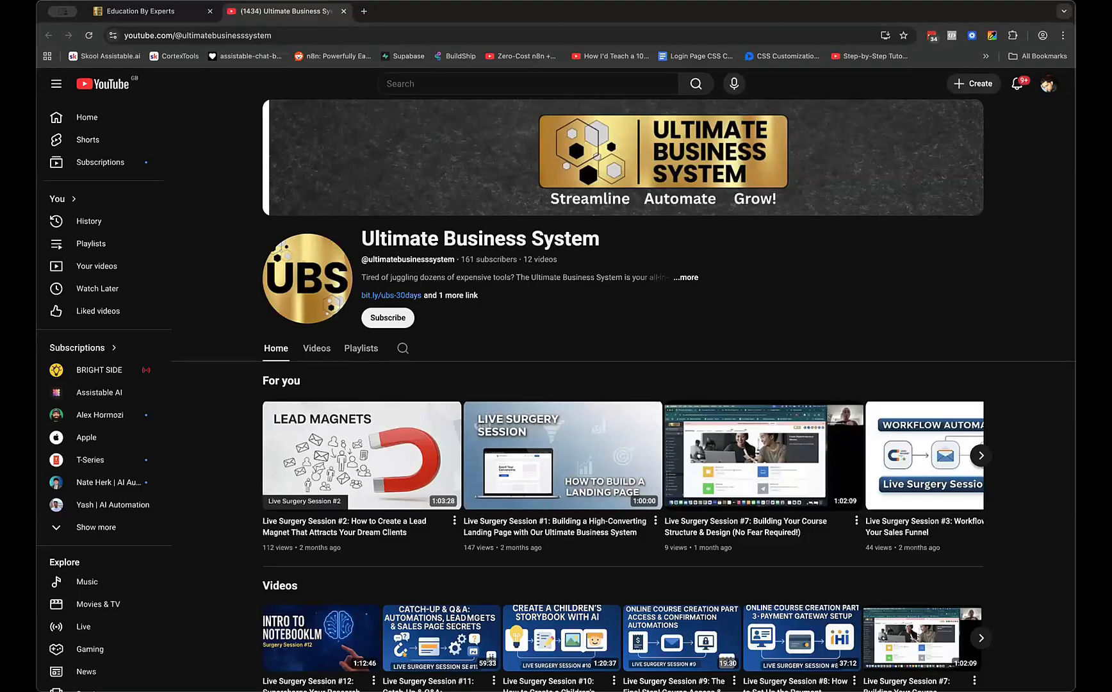
Close YouTube and show the Pricing breakdown for Vish's $0.023/min LLM rate
{"action": "left_click", "coordinate": [342, 11]}
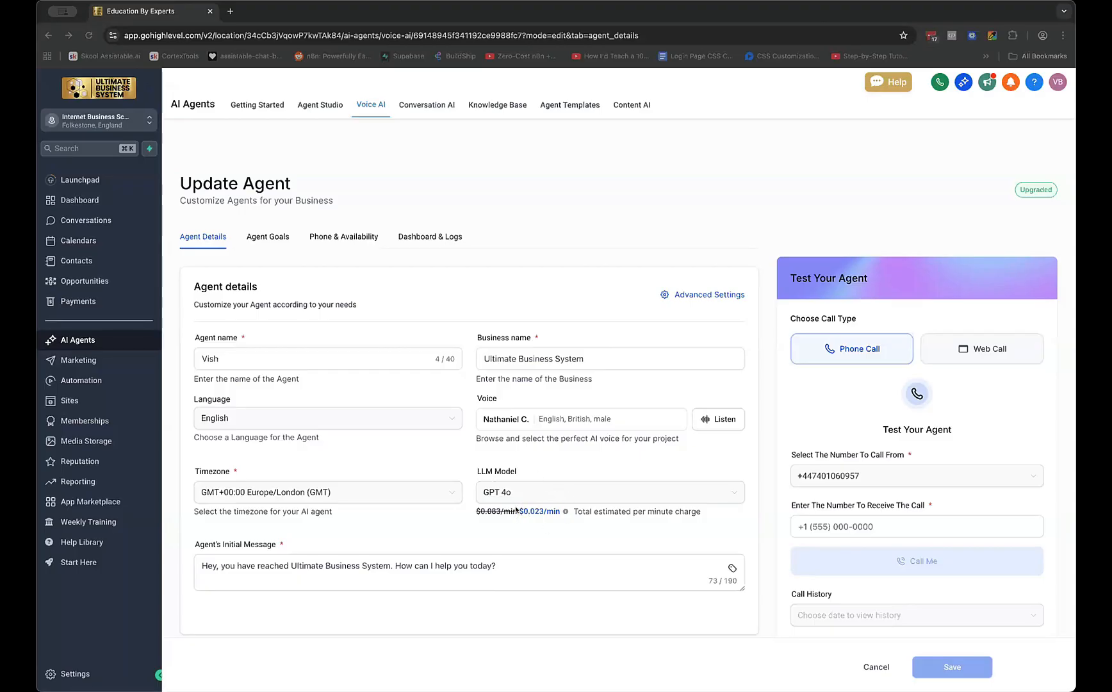
{"action": "mouse_move", "coordinate": [557, 512]}
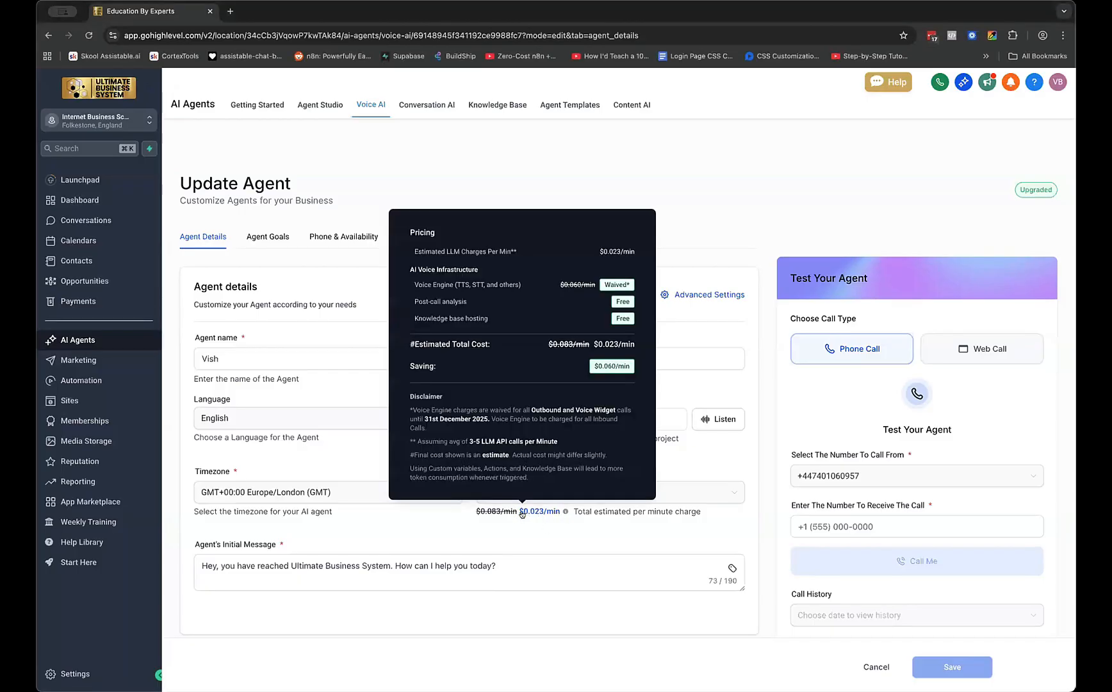